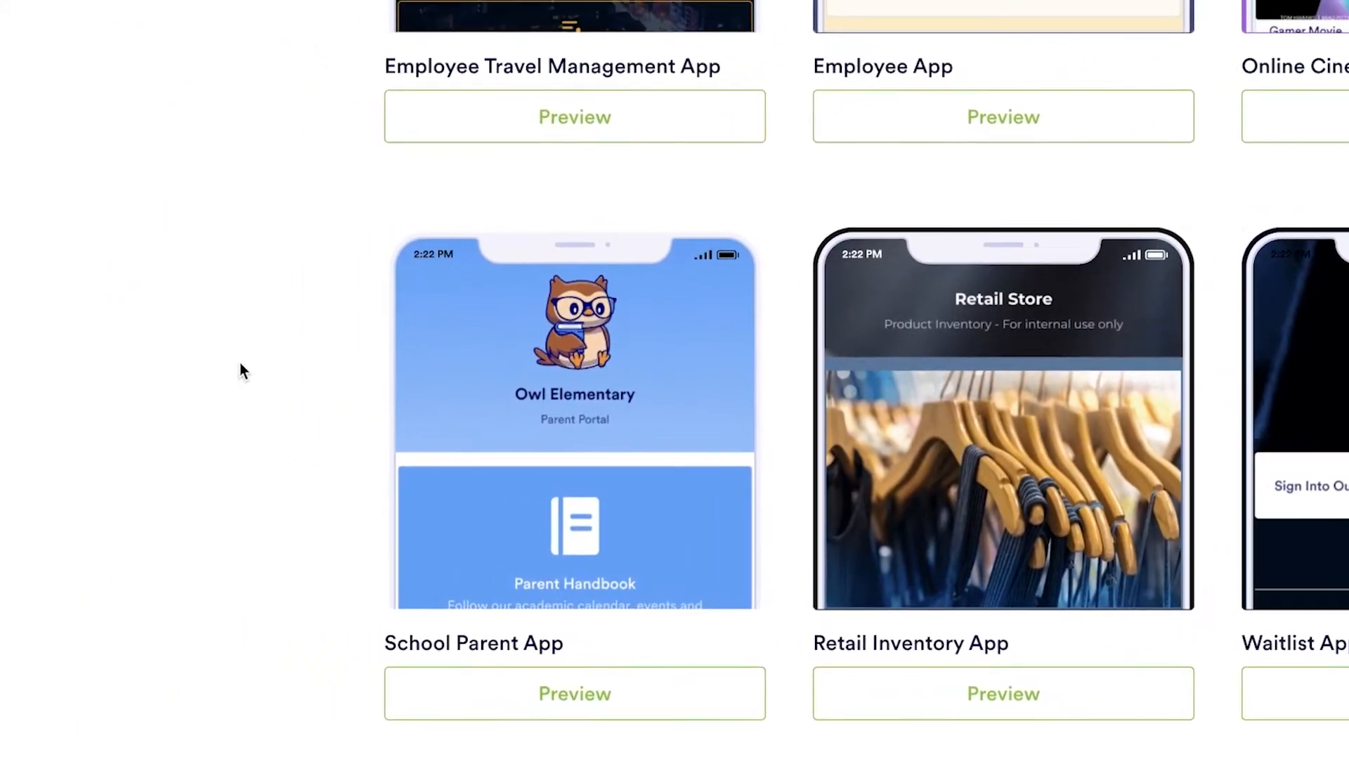
# Show only the app templates in the Salon category
pyautogui.scroll(10, 247, 377)
pyautogui.scroll(6, 294, 301)
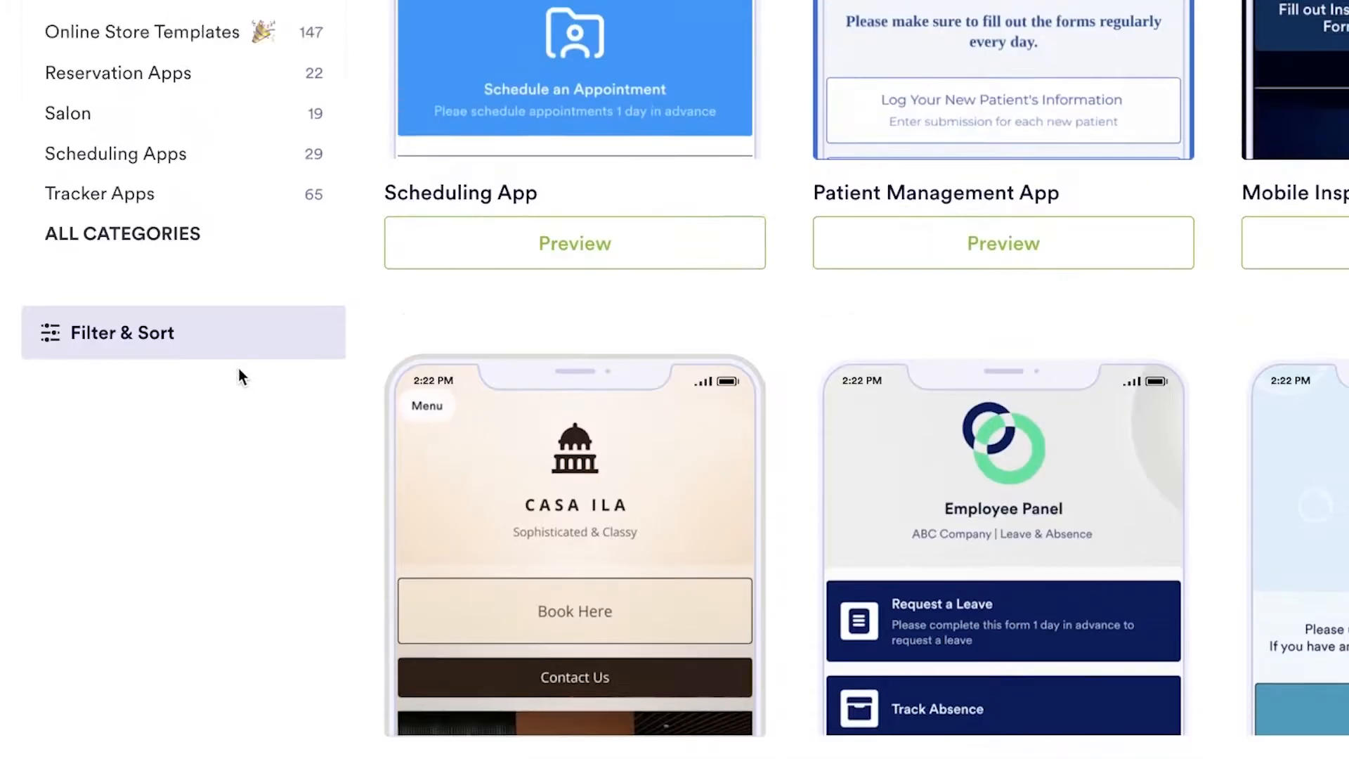
pyautogui.scroll(2, 238, 370)
pyautogui.click(68, 295)
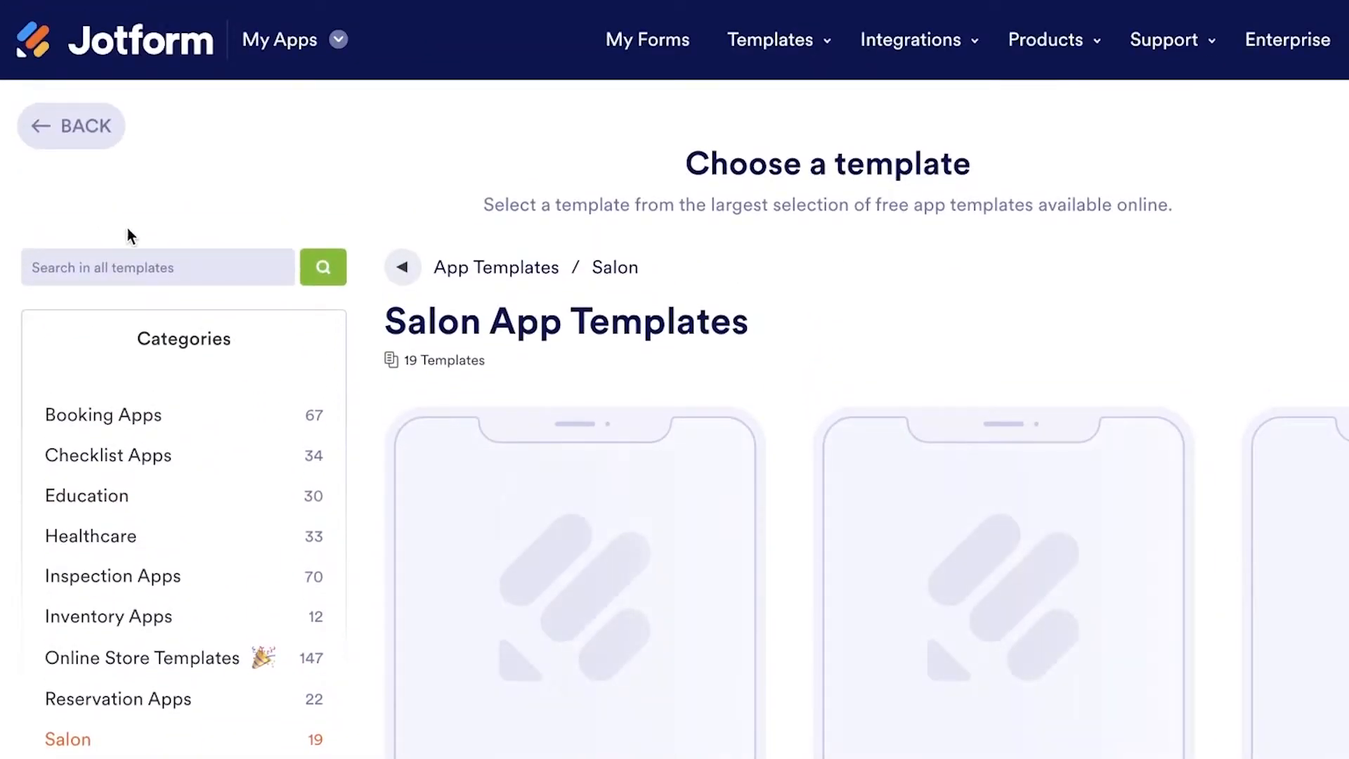
# Browse the salon templates and start a new app from the Hair Stylist App template
pyautogui.scroll(-4, 960, 278)
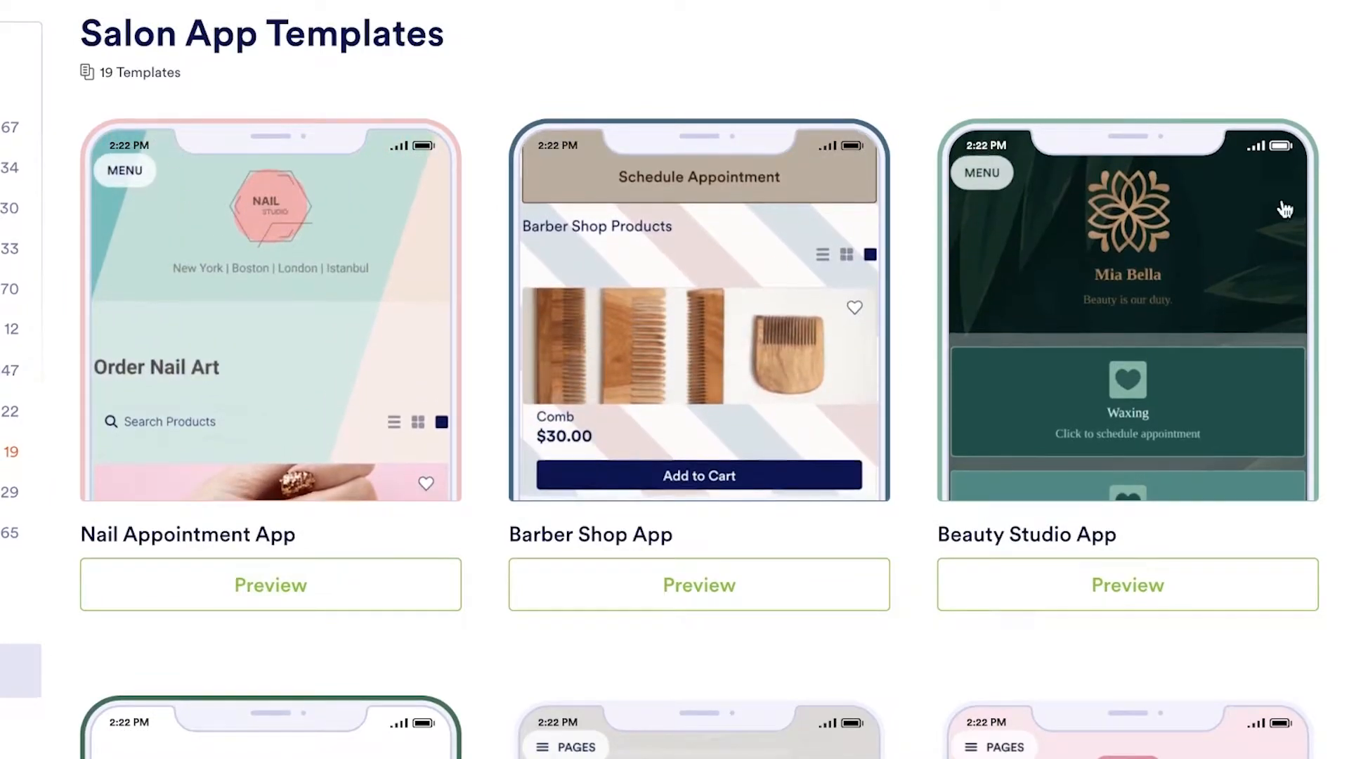
pyautogui.scroll(-4, 1208, 314)
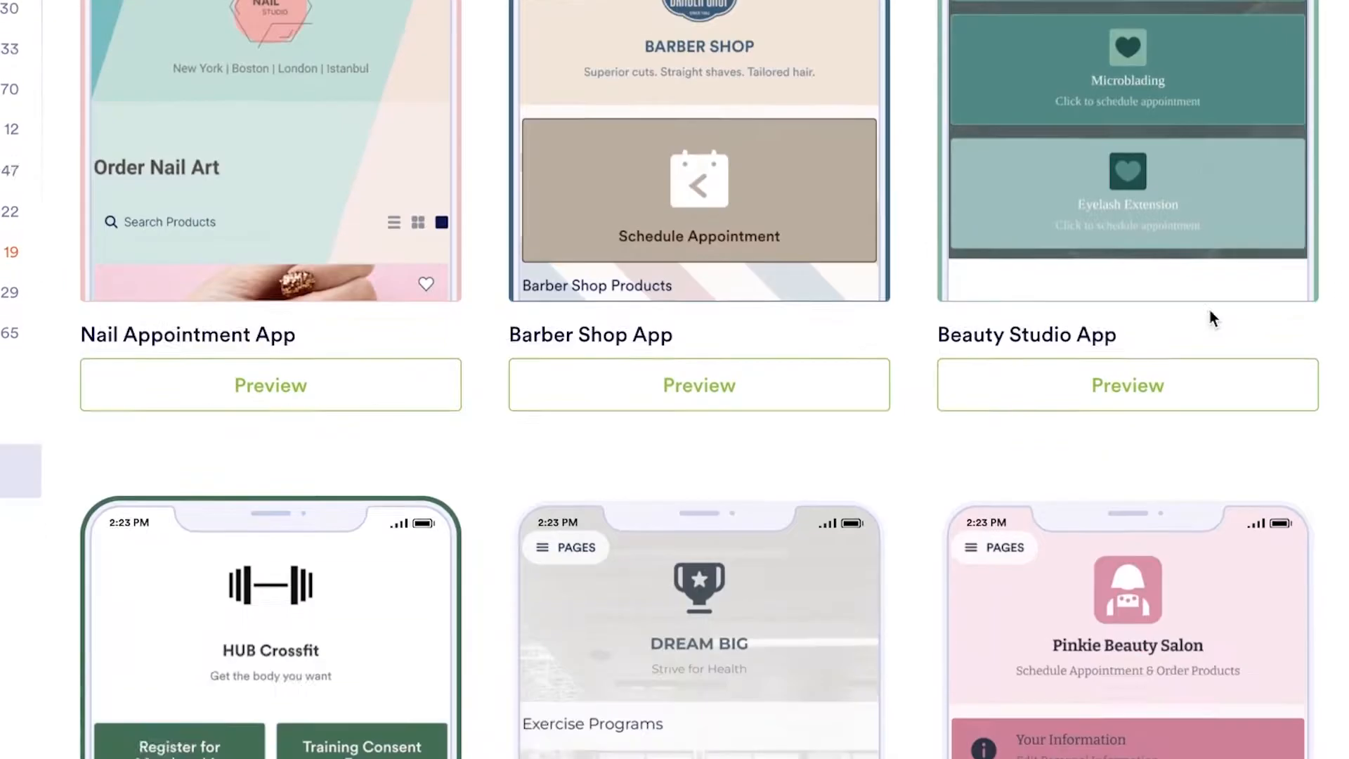
pyautogui.scroll(-2, 1207, 313)
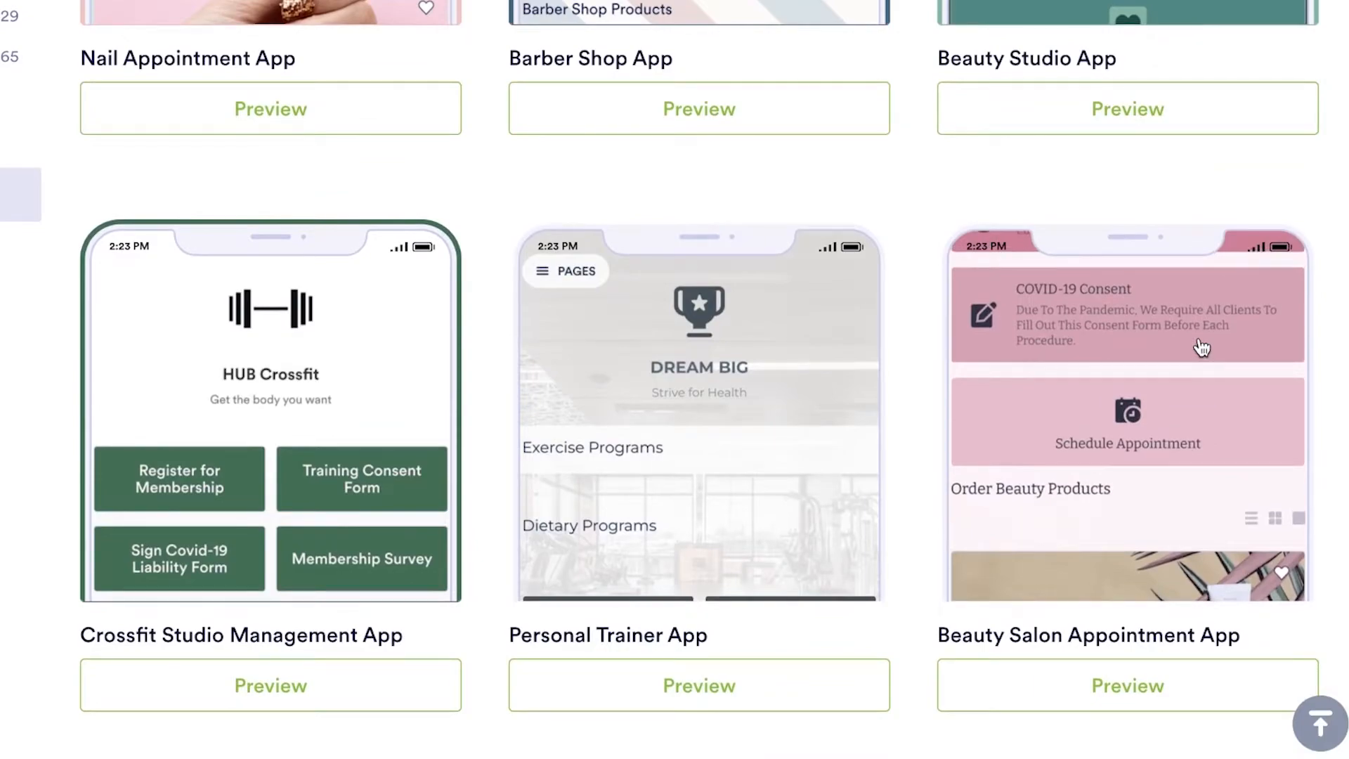
pyautogui.scroll(4, 12, 431)
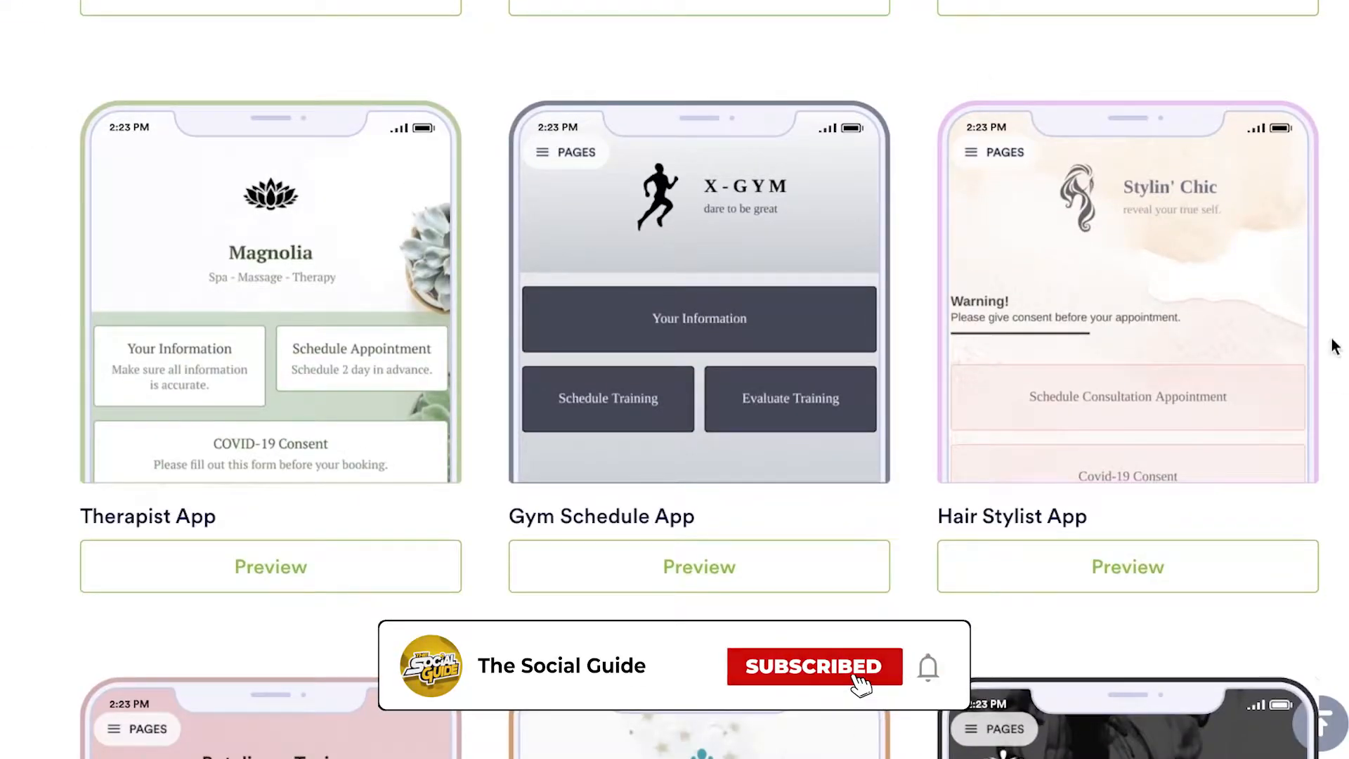
pyautogui.moveTo(1202, 273)
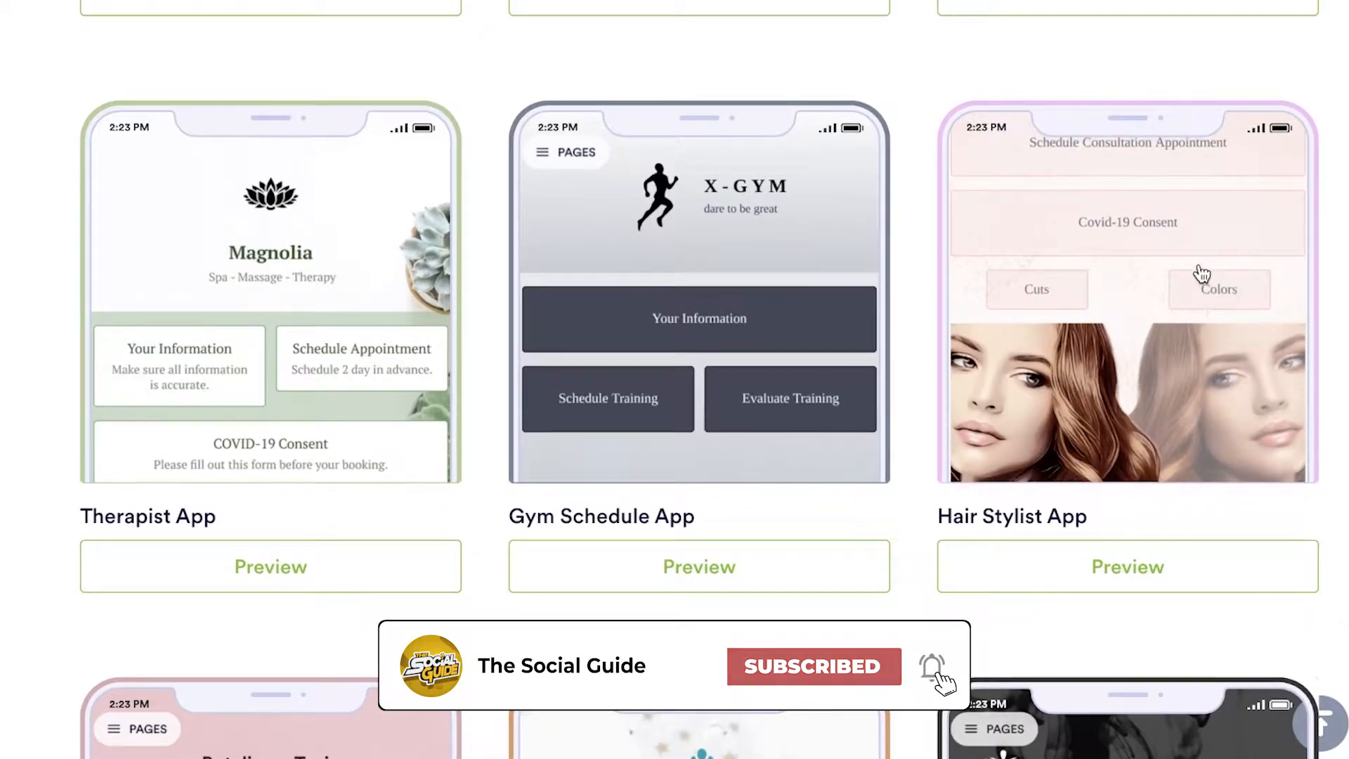
pyautogui.scroll(-5, 1199, 271)
pyautogui.scroll(2, 1146, 217)
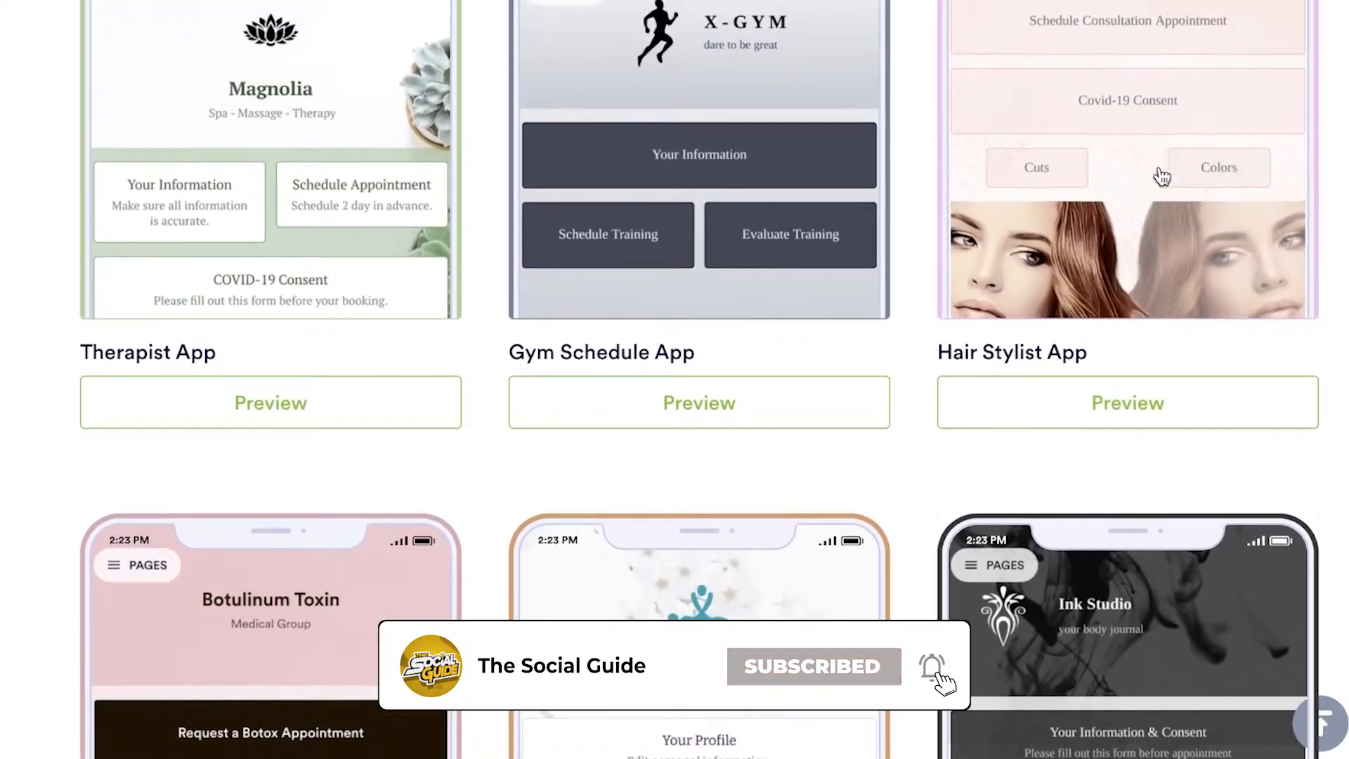
pyautogui.click(1162, 176)
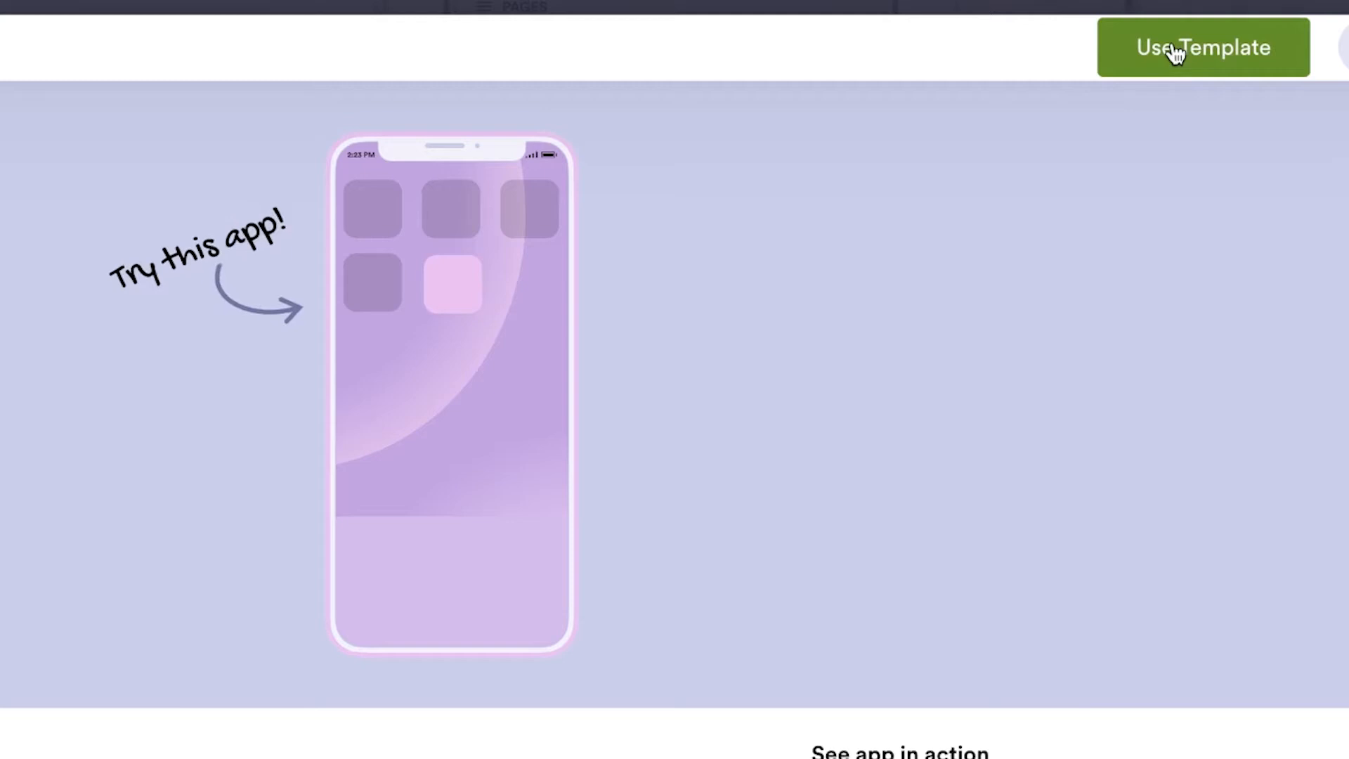
pyautogui.click(1175, 51)
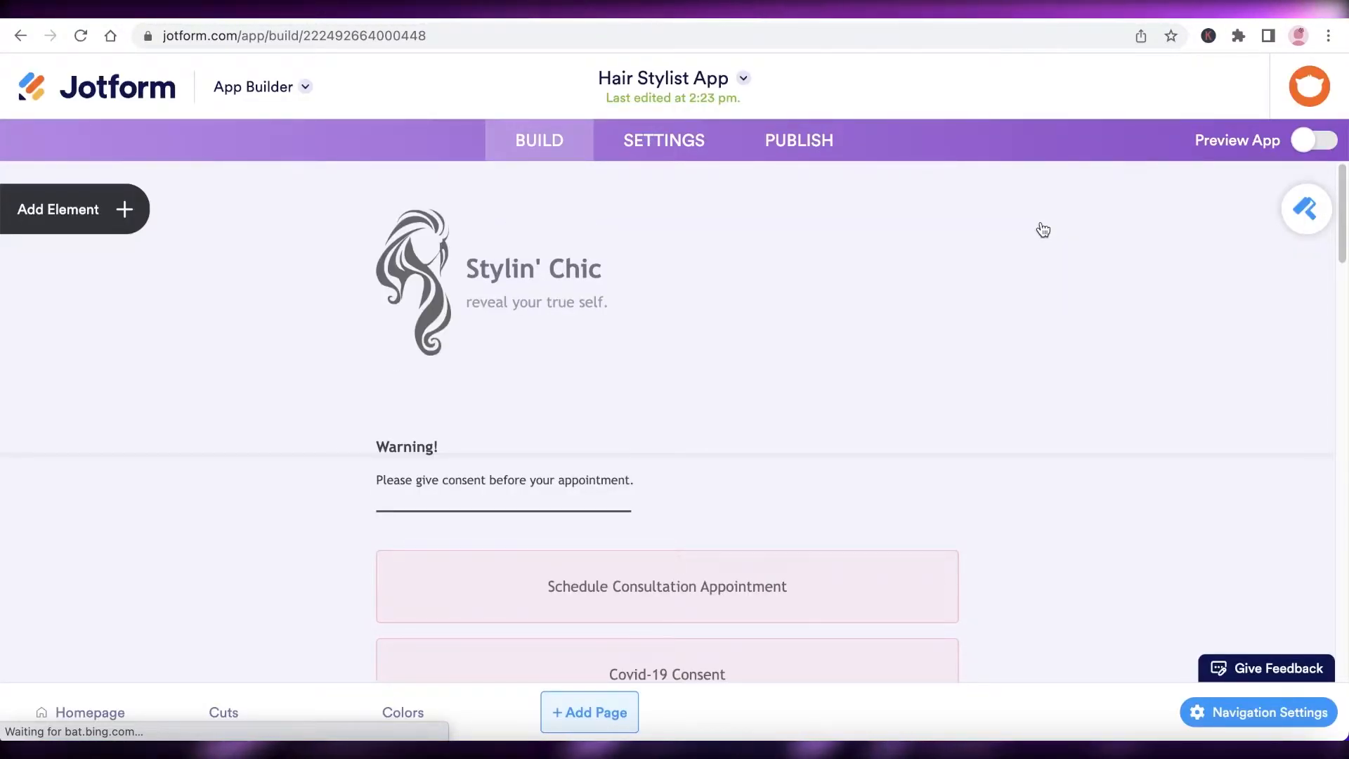
# Look over the template's pages and change the app header title to "Janes Lash Salon"
pyautogui.scroll(-20, 927, 216)
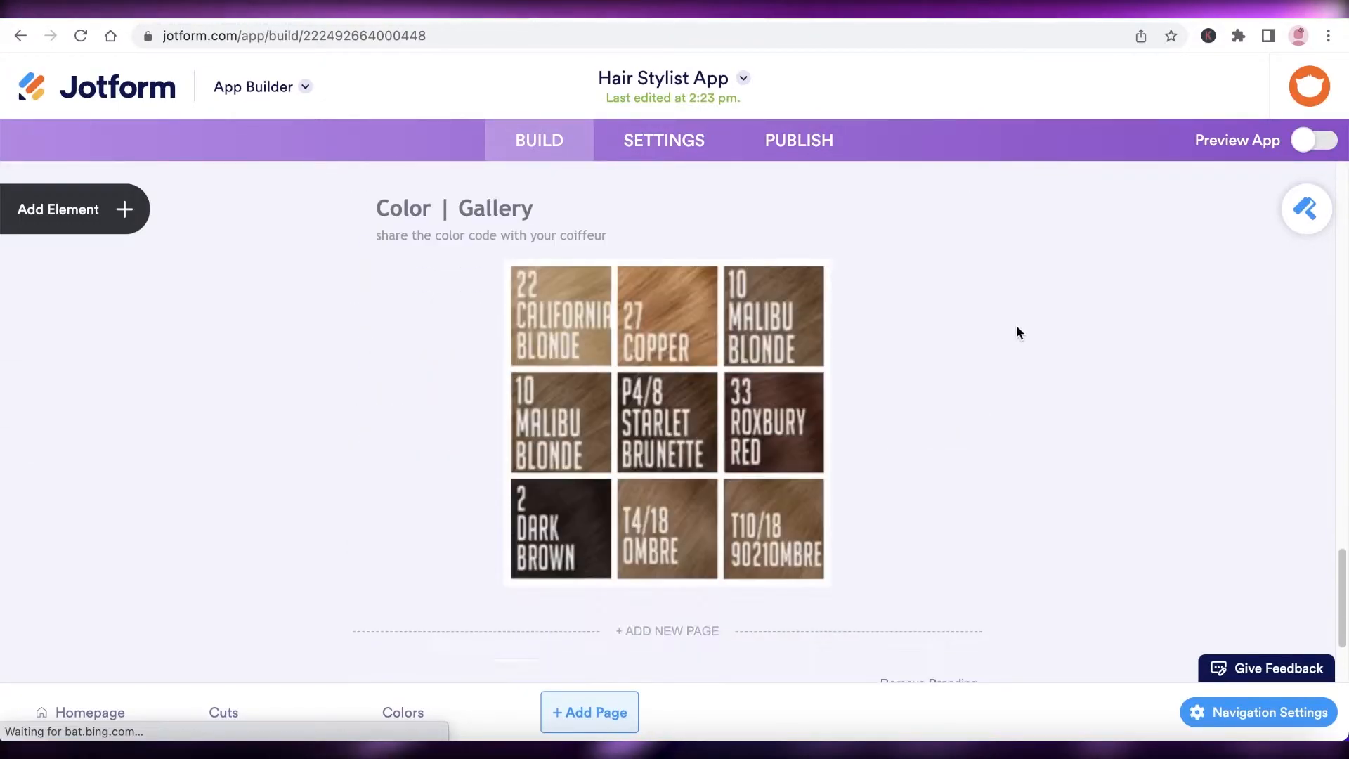
pyautogui.scroll(20, 905, 335)
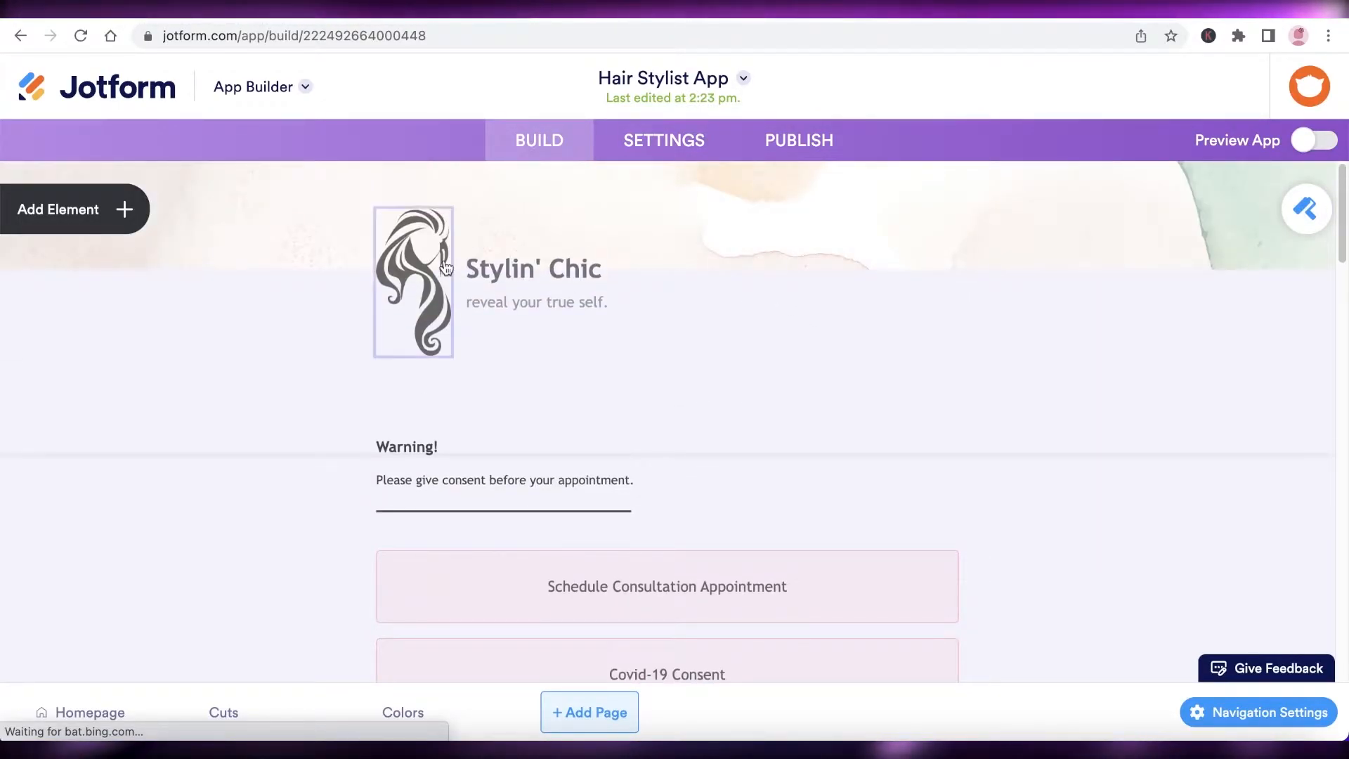
pyautogui.click(445, 268)
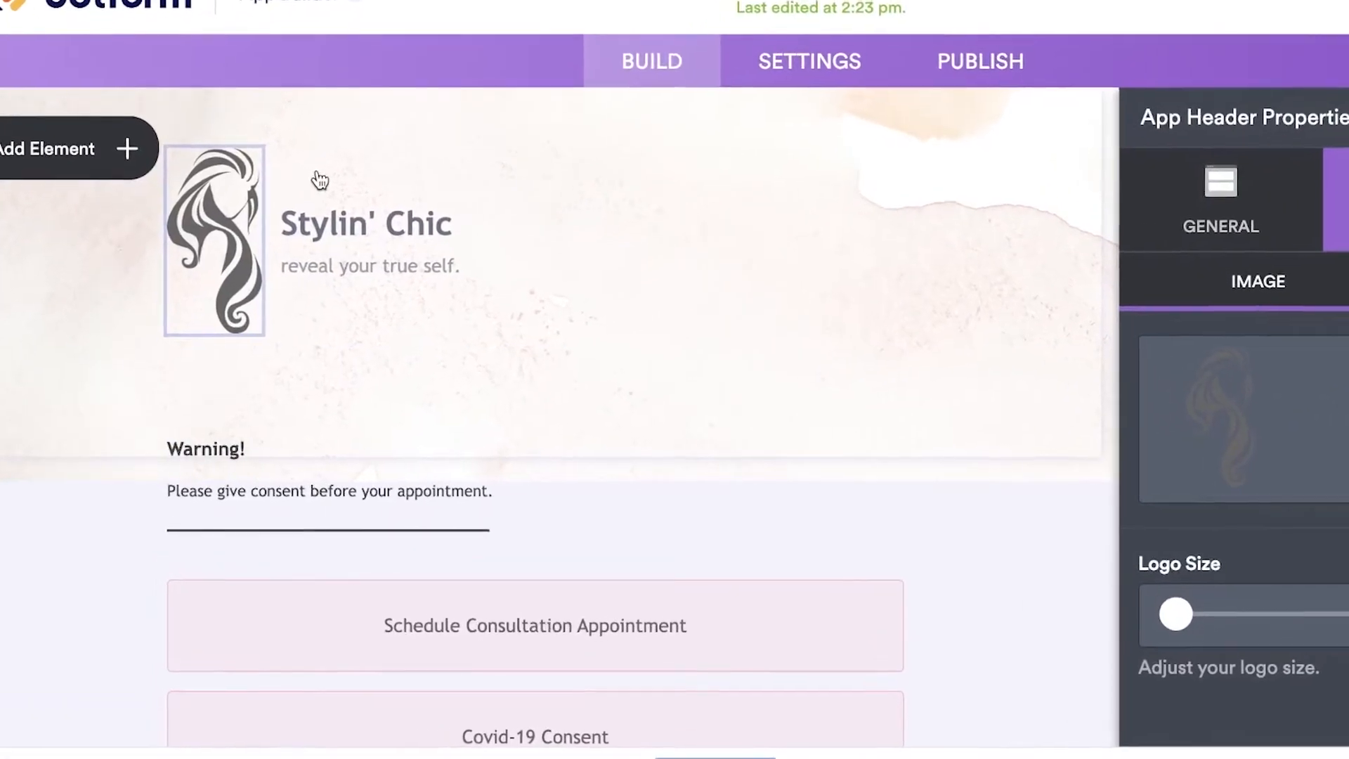
pyautogui.click(335, 208)
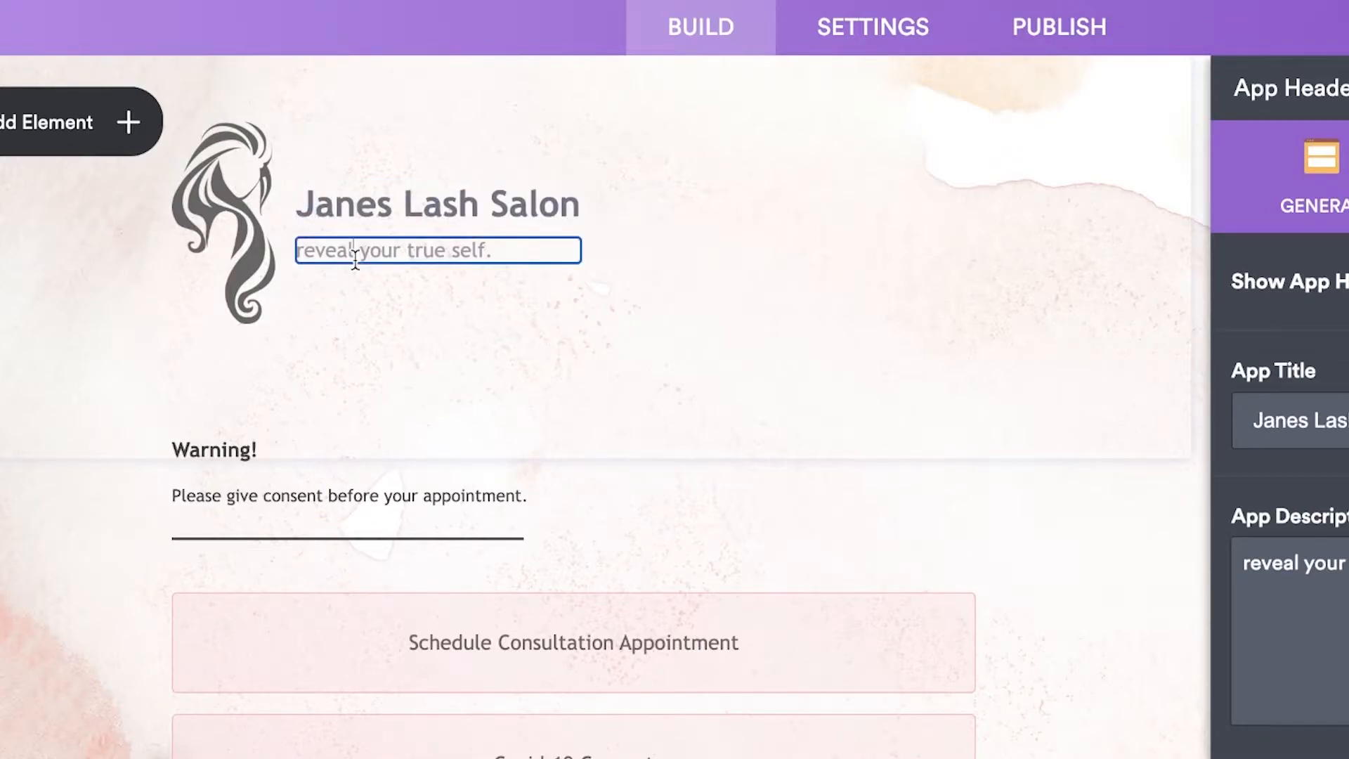
# Check the icon options for the header logo, then remove the current logo image
pyautogui.click(222, 180)
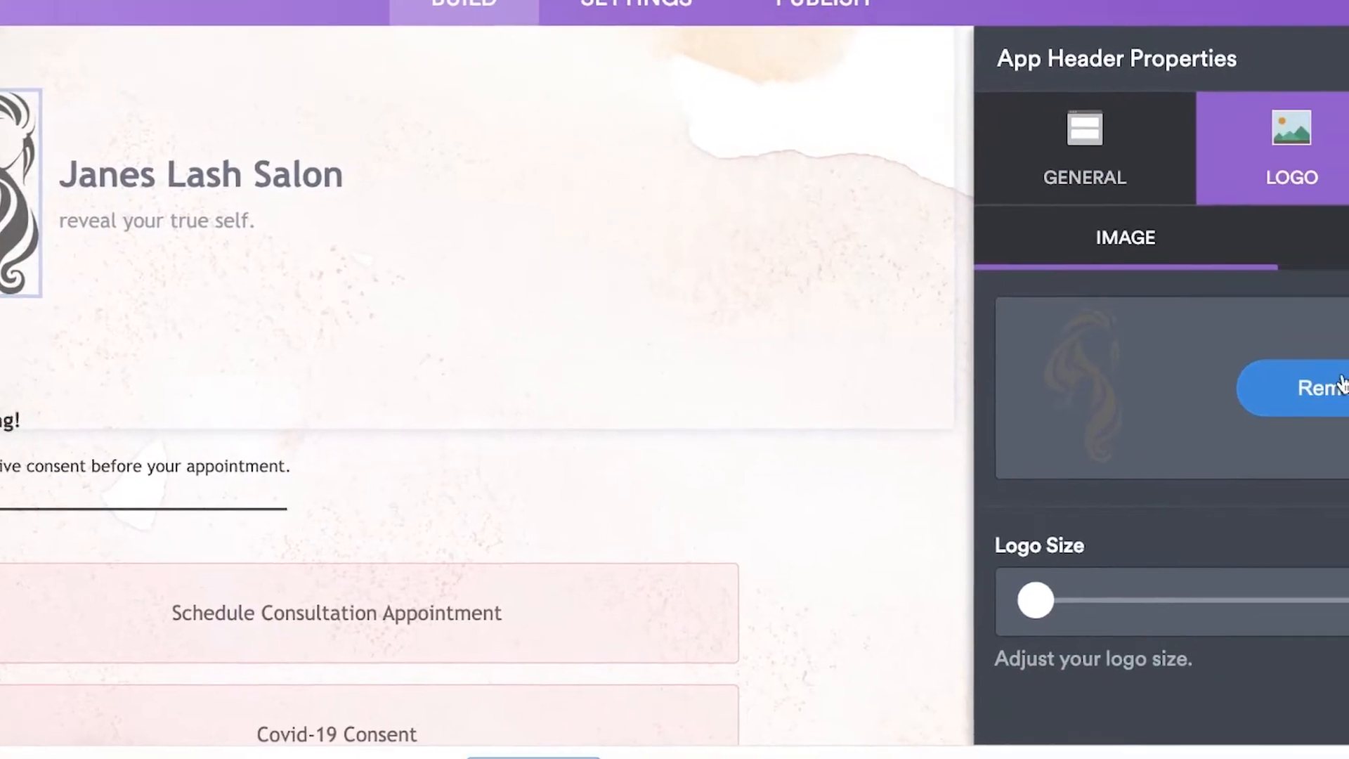
pyautogui.click(1174, 232)
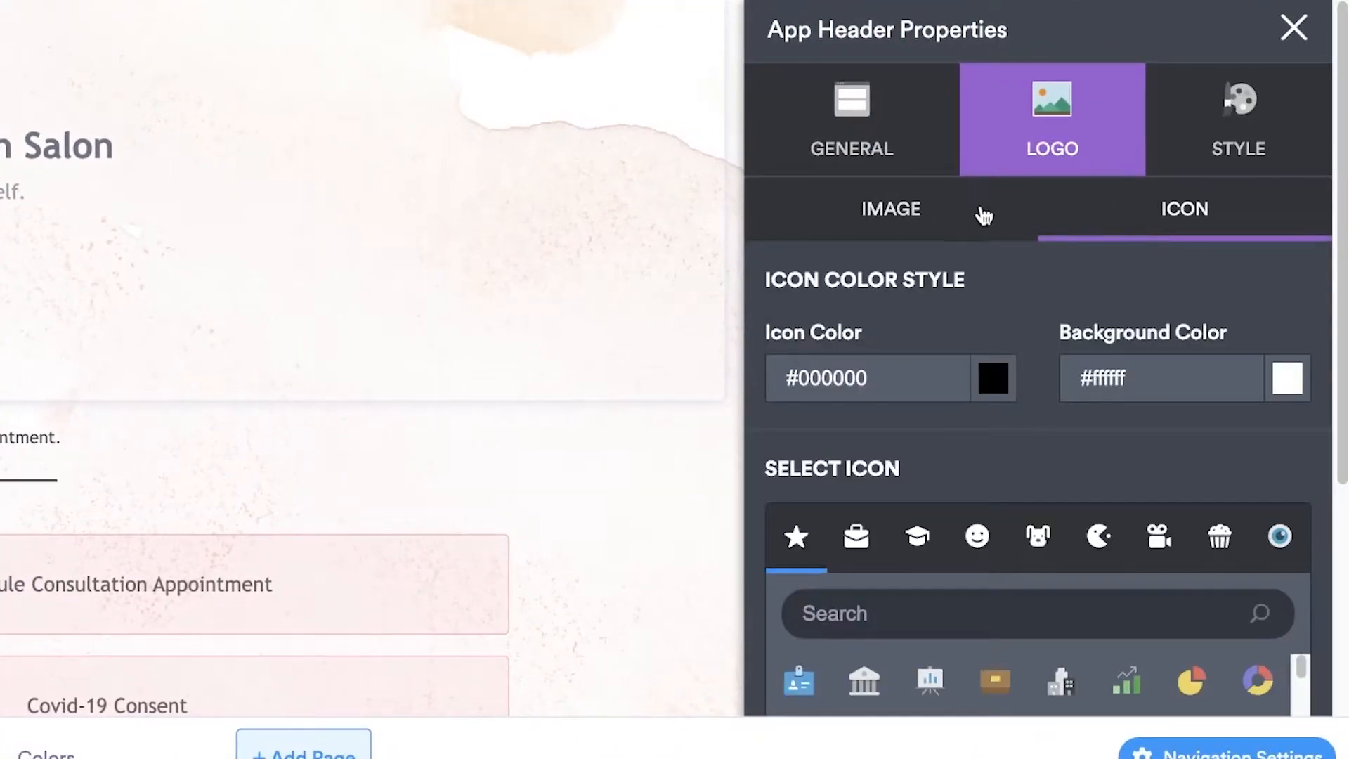
pyautogui.click(1205, 243)
pyautogui.click(1188, 233)
pyautogui.scroll(-3, 1125, 307)
pyautogui.scroll(3, 979, 310)
pyautogui.click(921, 242)
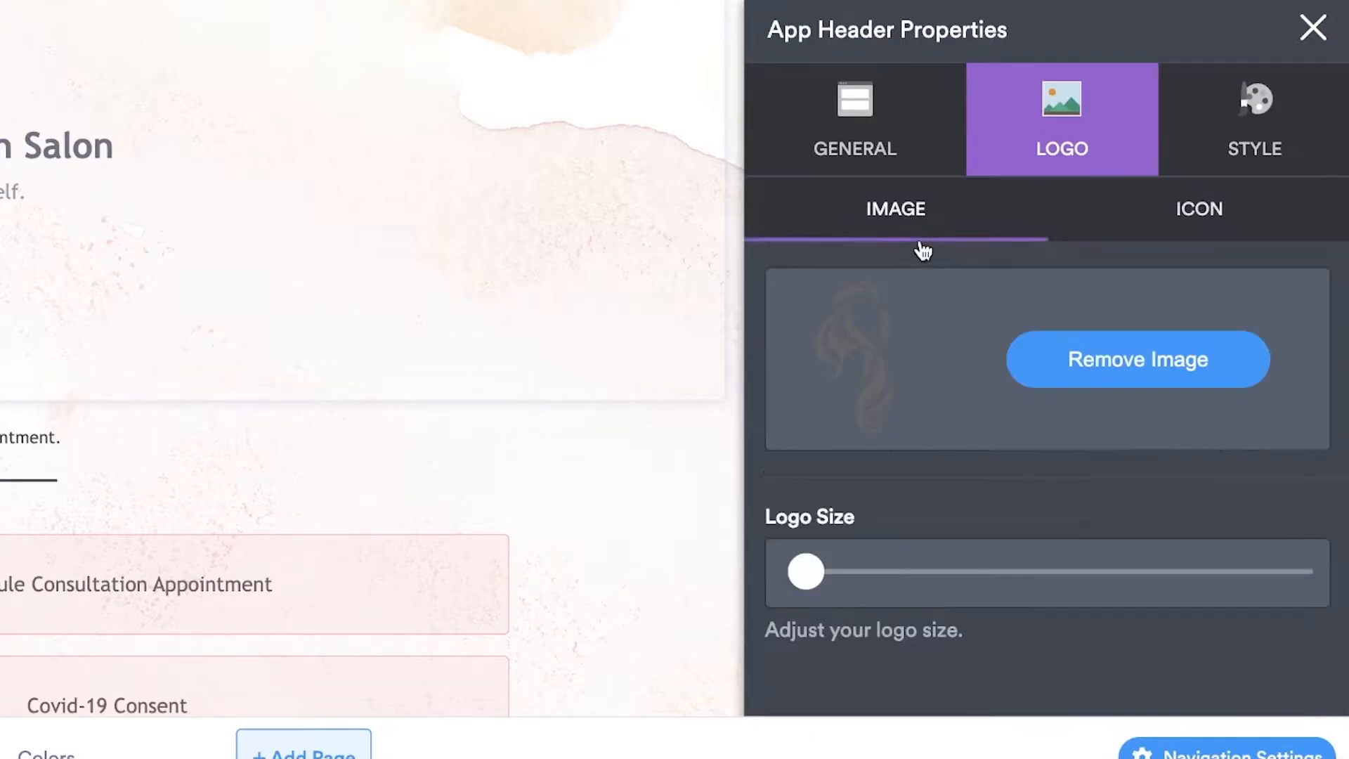
pyautogui.click(1139, 360)
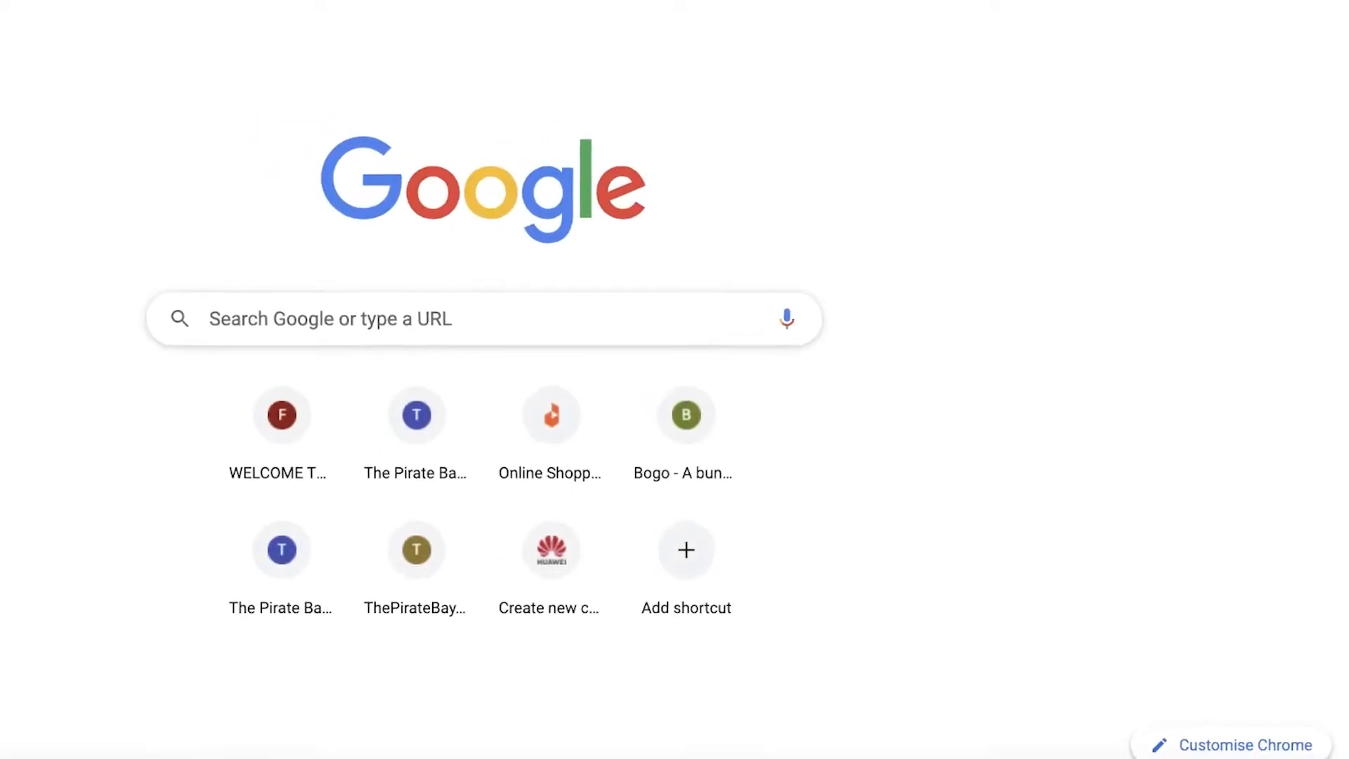
# Open the vecteezy.com website in a new browser tab
pyautogui.write('vec')
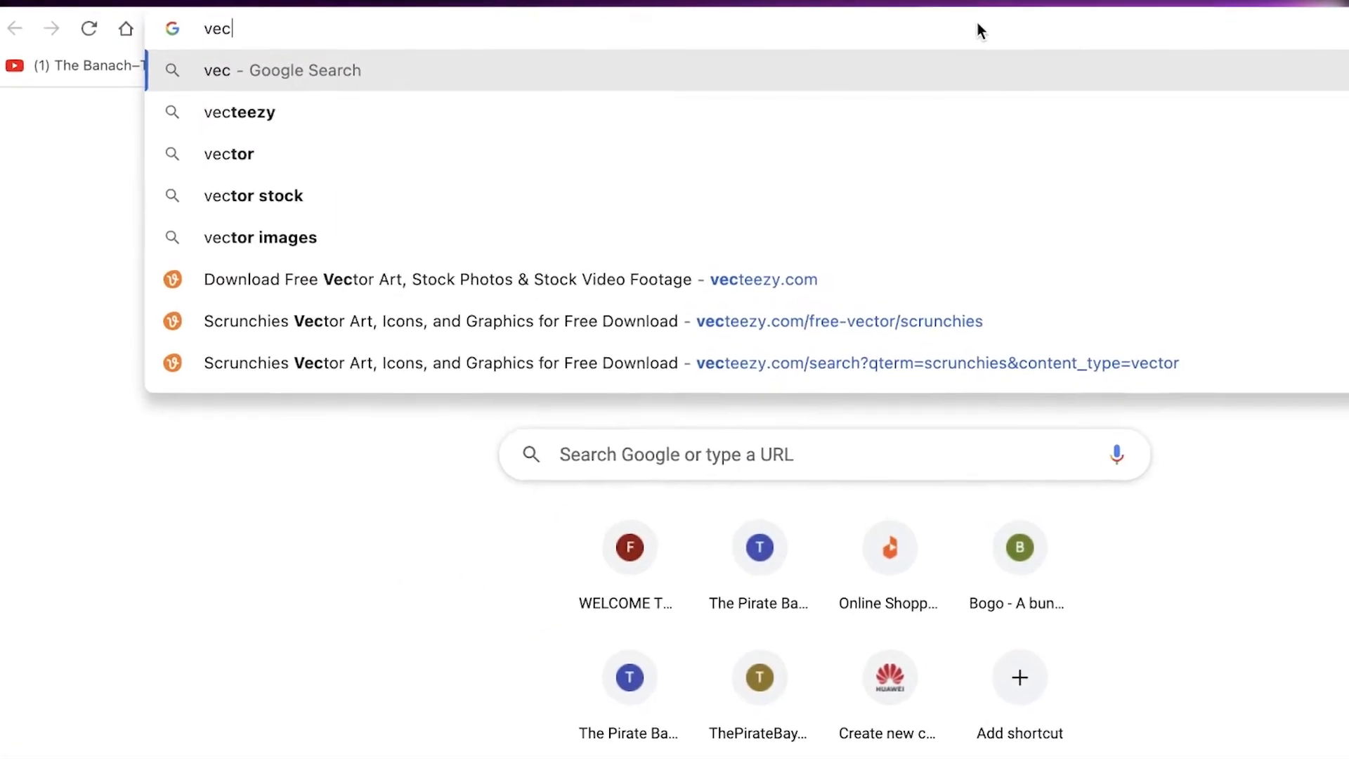
pyautogui.press('Down')
pyautogui.press('Down')
pyautogui.press('Down')
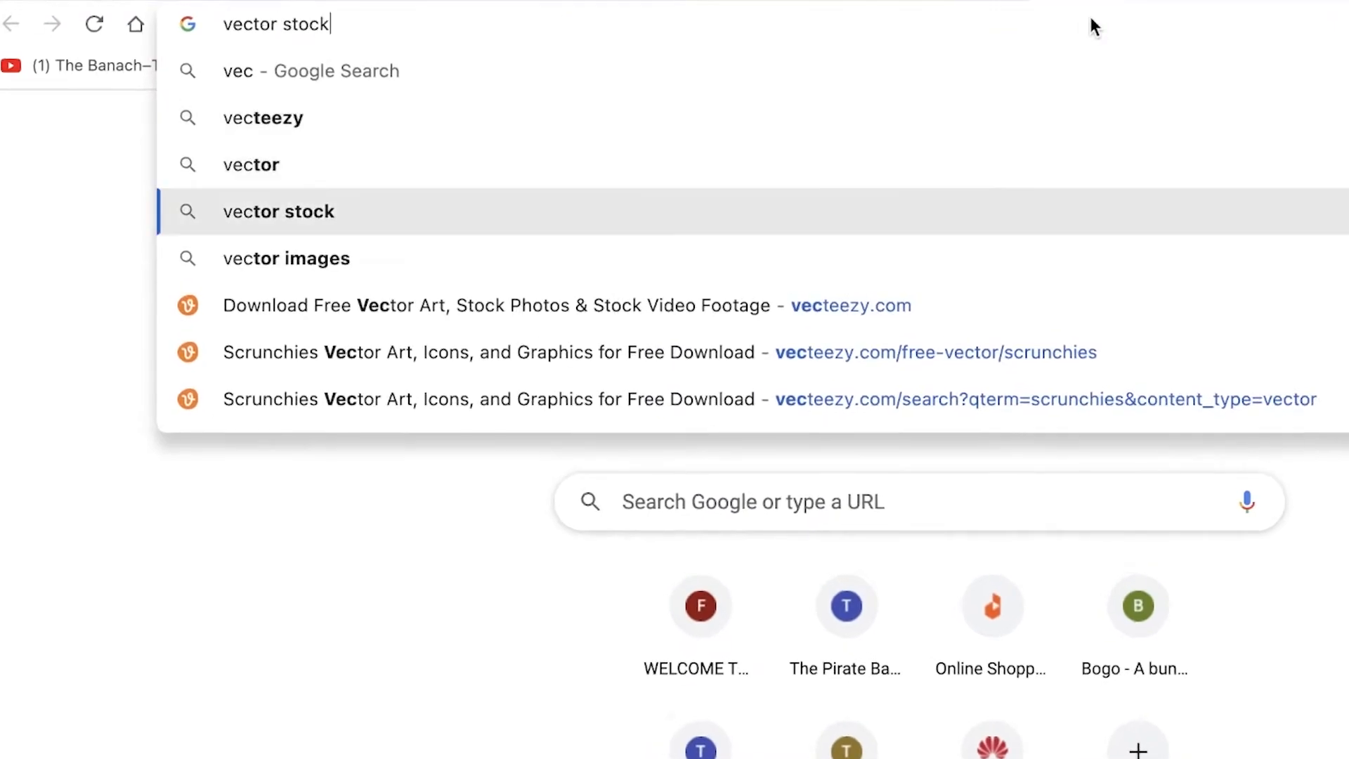
pyautogui.press('Down')
pyautogui.press('Down')
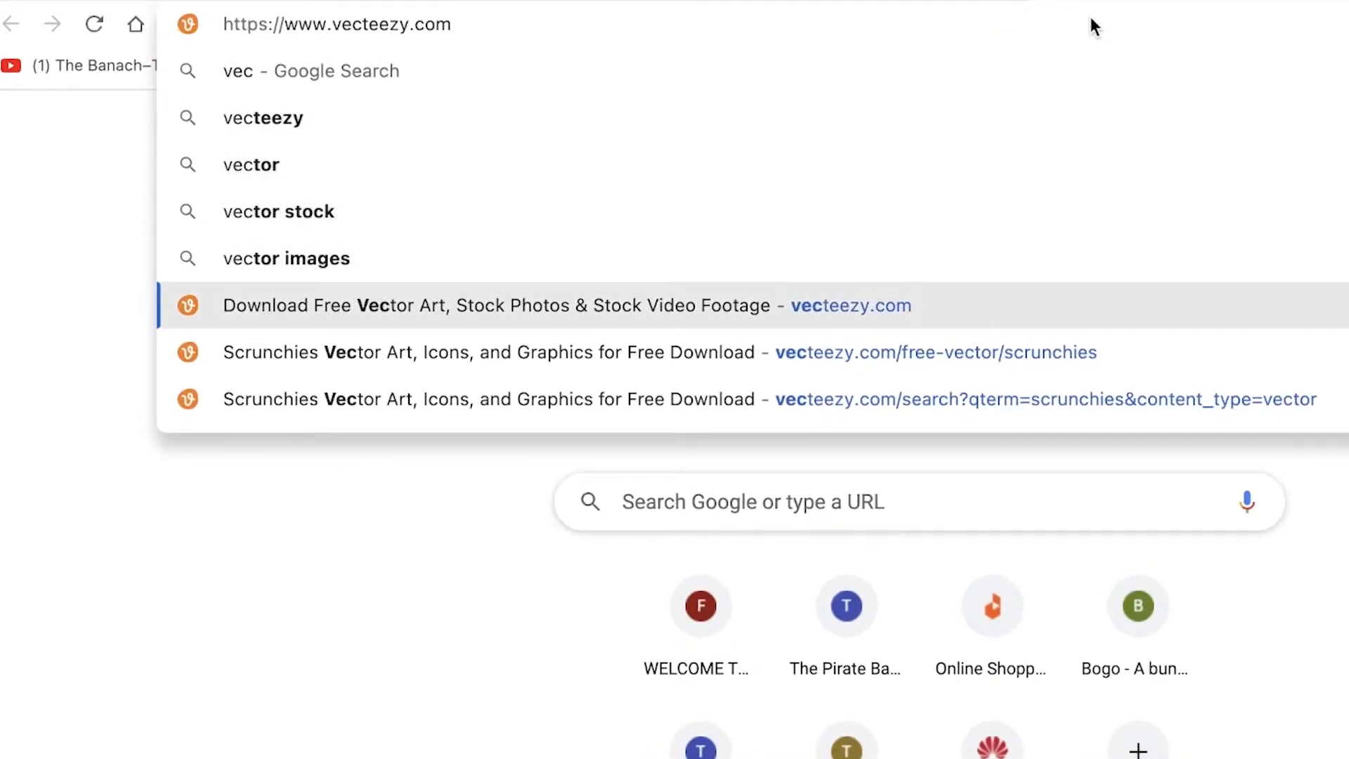
pyautogui.press('Return')
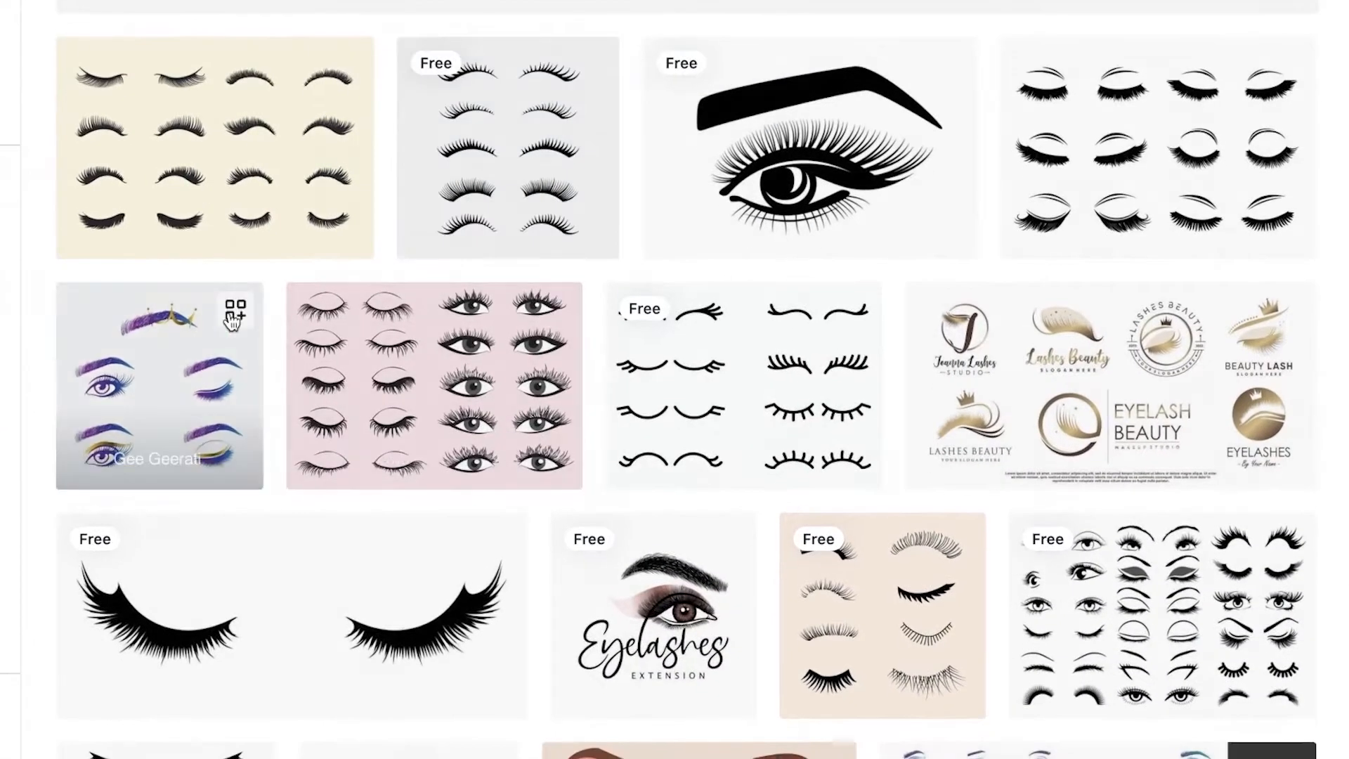
# Browse the eyelash vectors and download the free black closed eye with lashes and eyebrow
pyautogui.scroll(-6, 1093, 475)
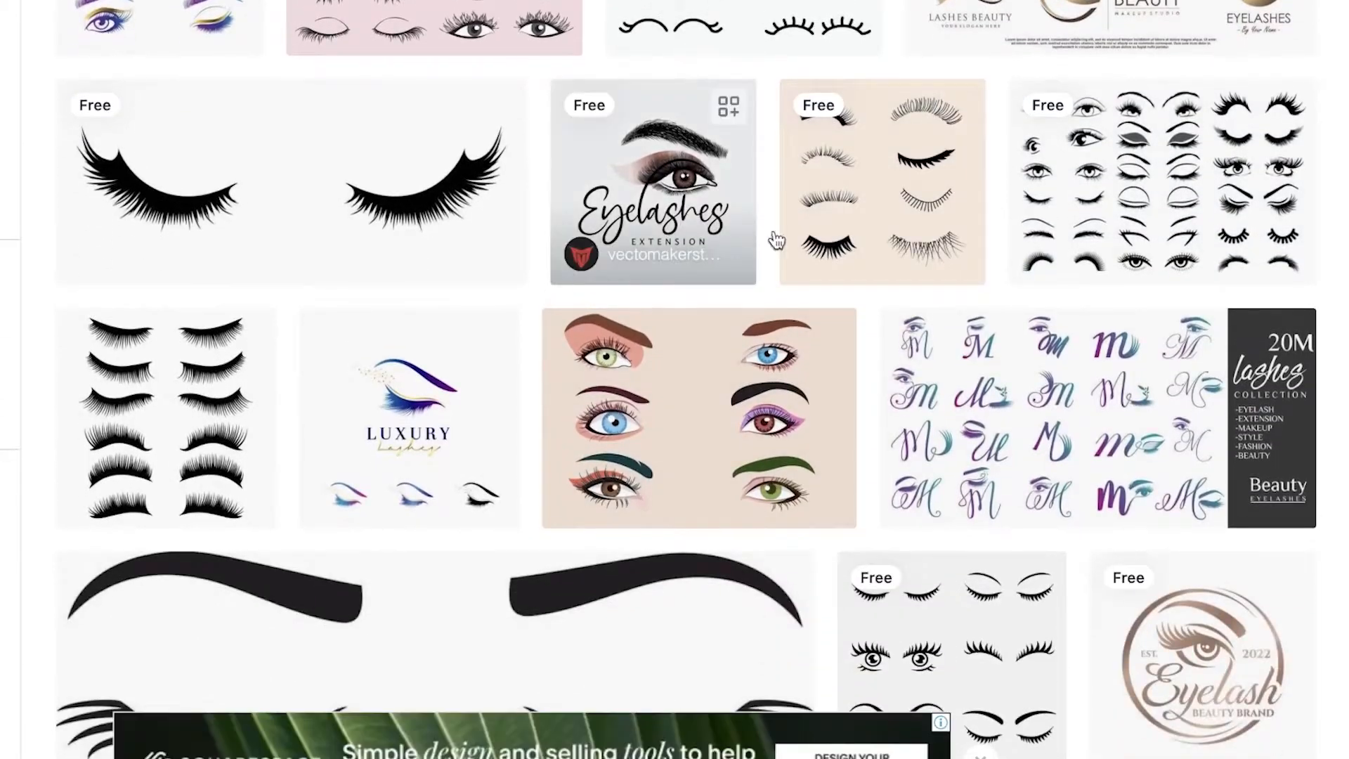
pyautogui.scroll(-10, 749, 230)
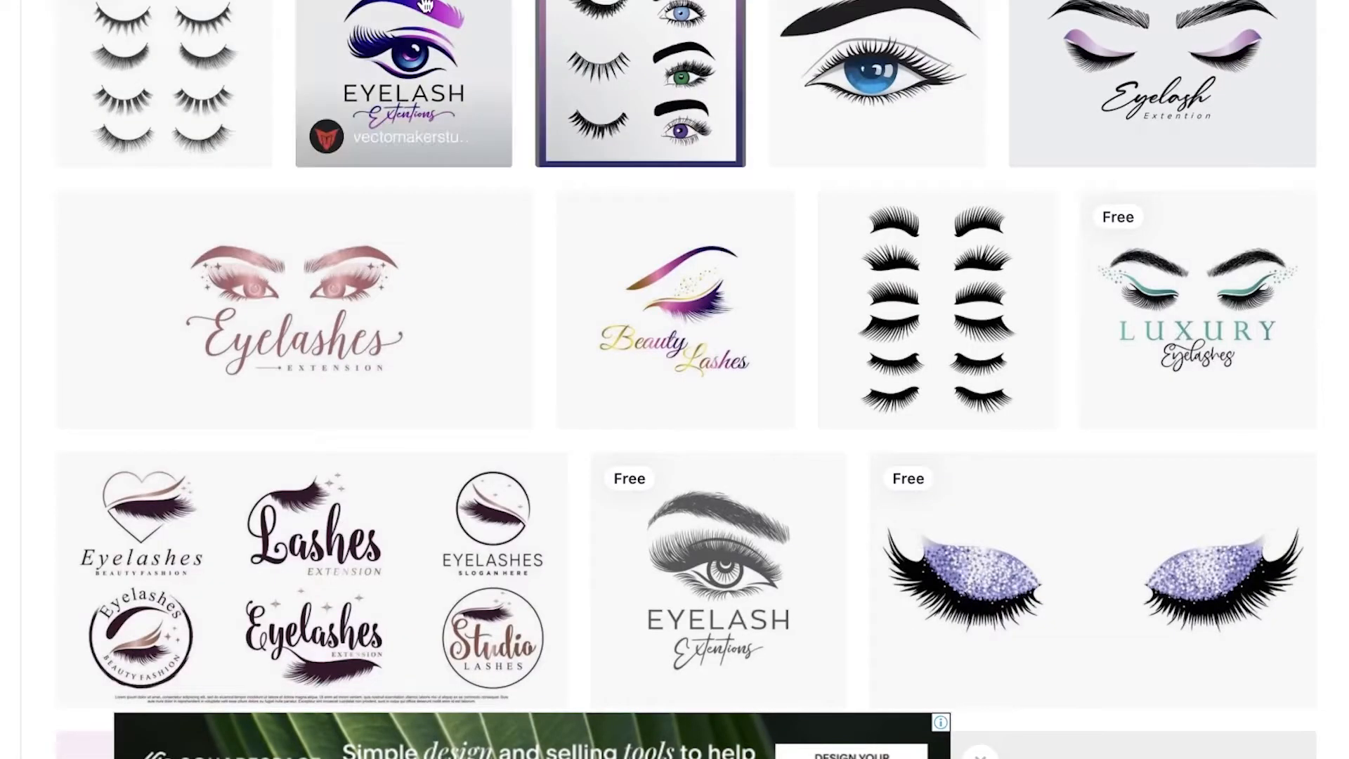
pyautogui.scroll(-1, 935, 291)
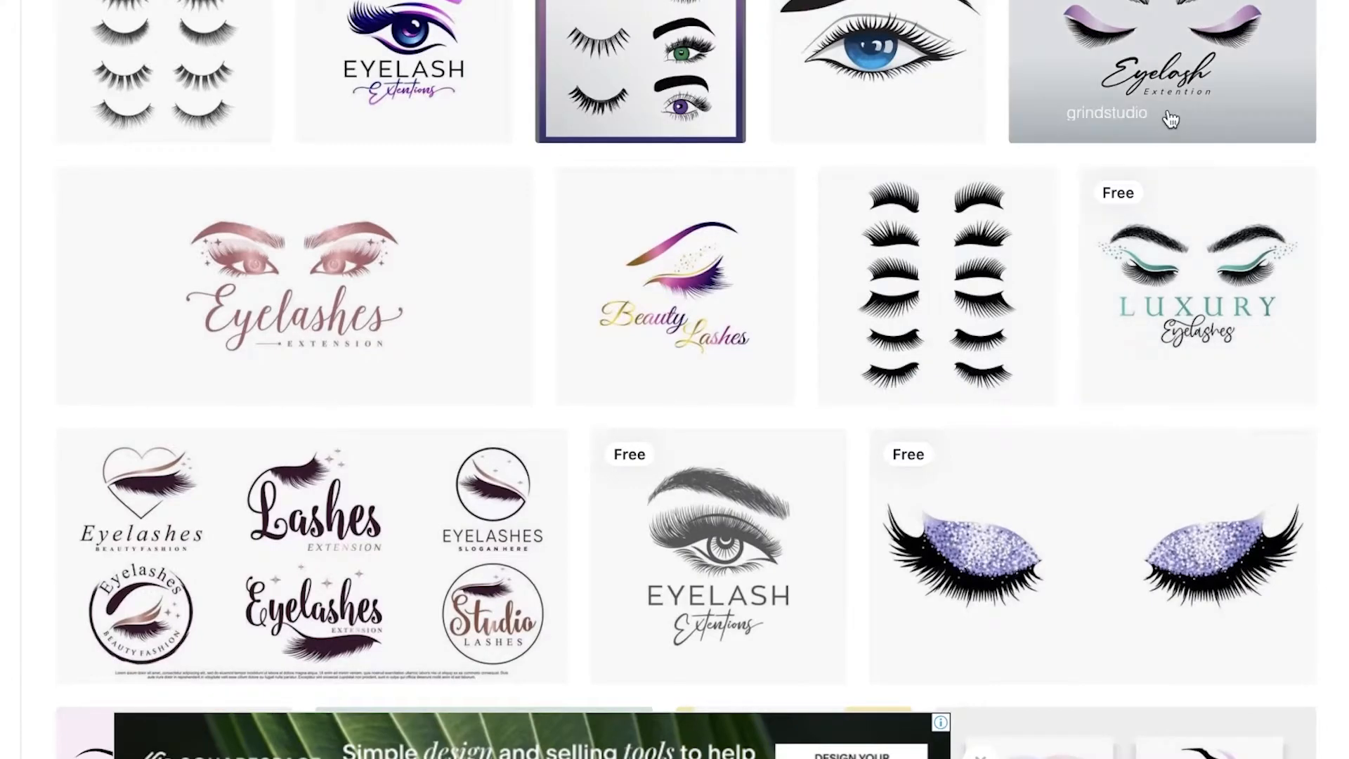
pyautogui.scroll(1, 1014, 142)
pyautogui.scroll(-10, 454, 499)
pyautogui.scroll(-8, 761, 347)
pyautogui.scroll(-3, 1054, 426)
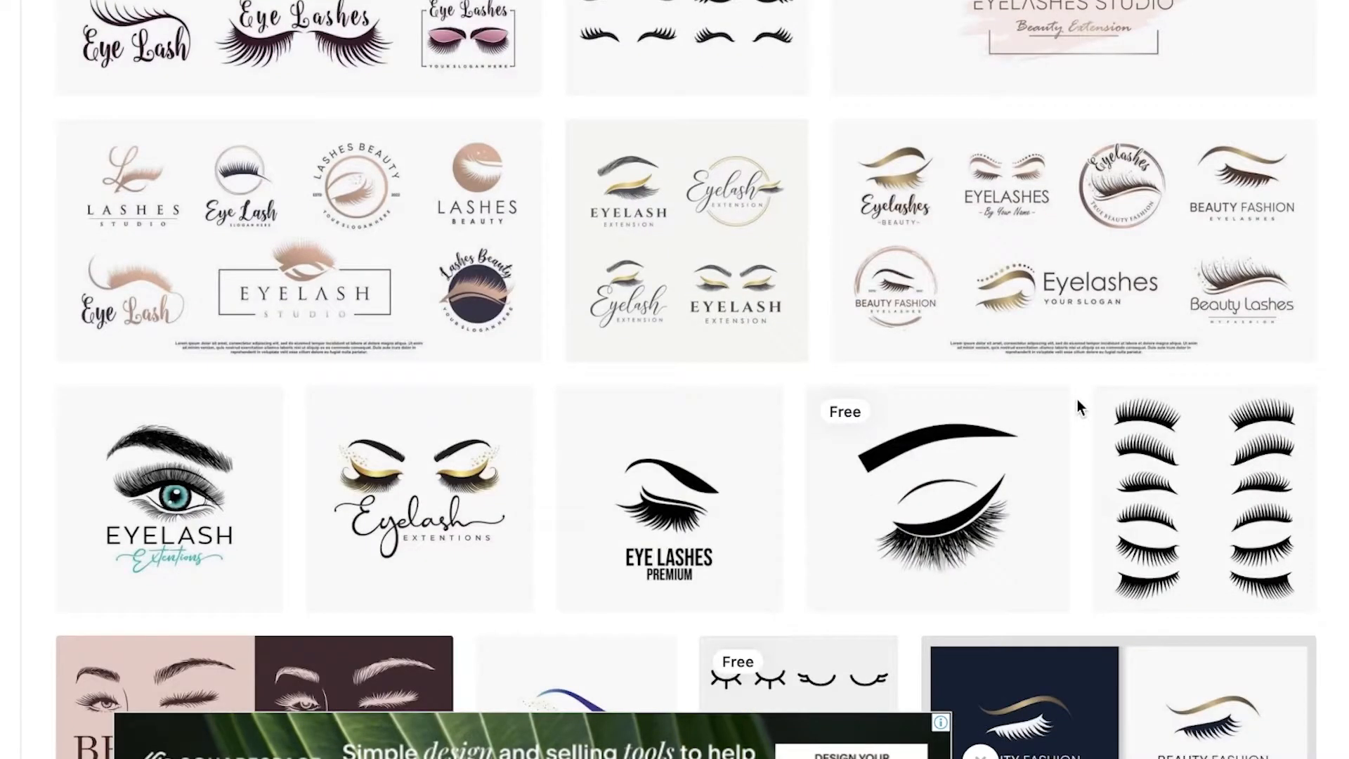
pyautogui.scroll(-1, 1077, 401)
pyautogui.click(977, 428)
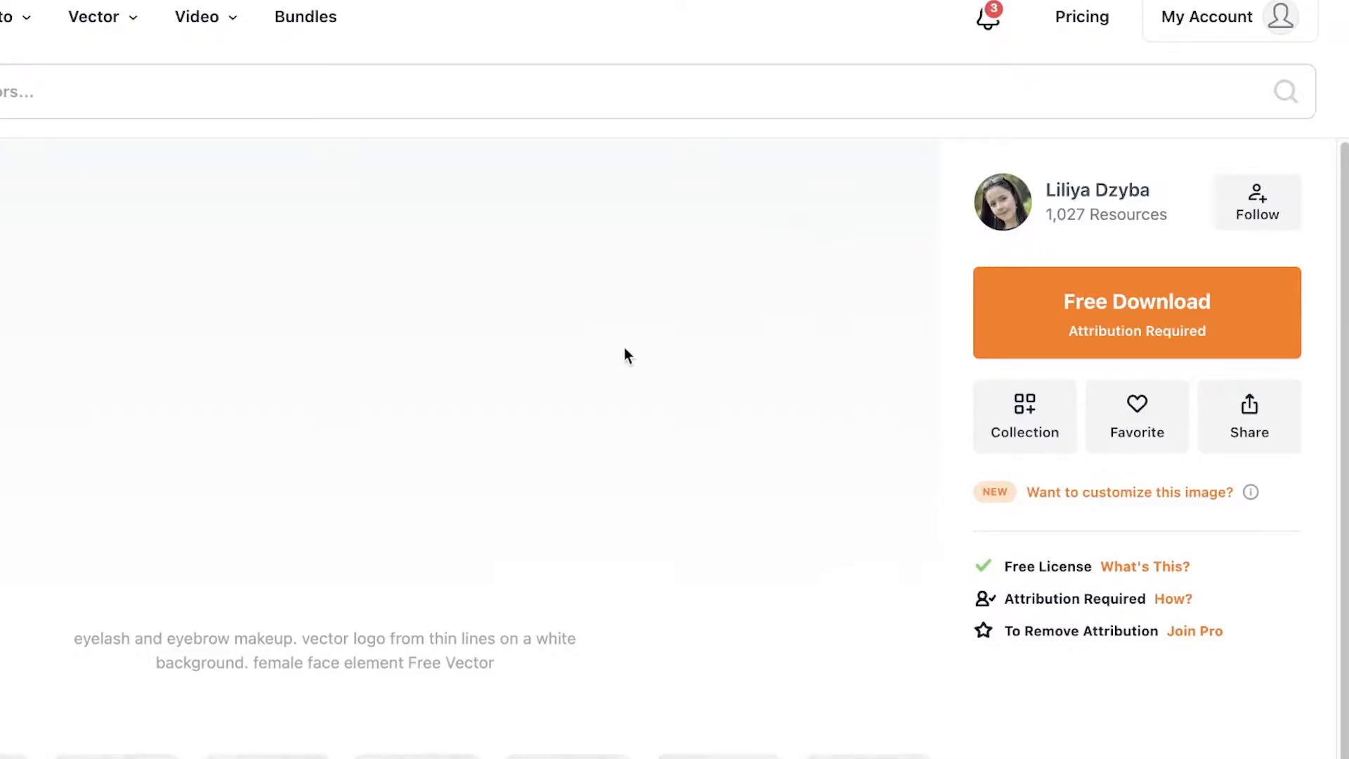
pyautogui.click(1117, 325)
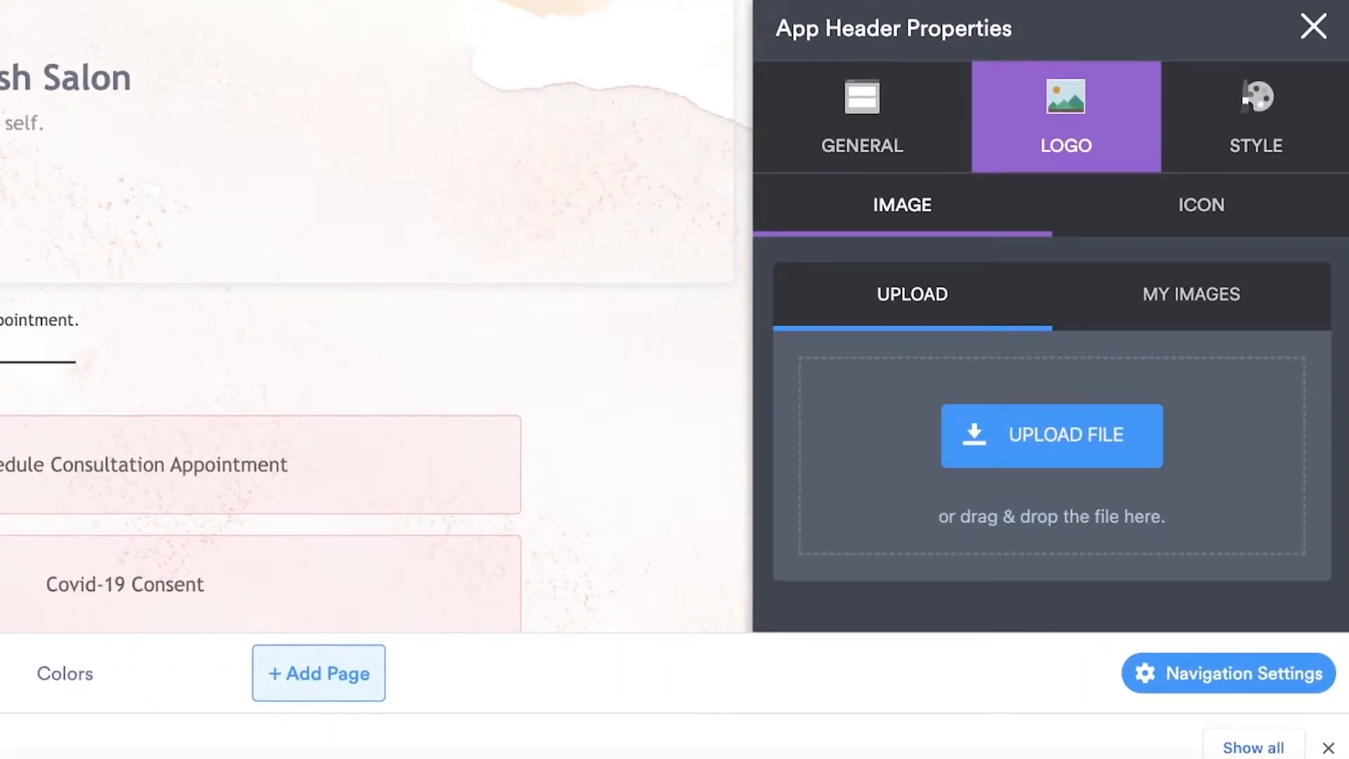
# Upload the downloaded eyelash image as the app header logo
pyautogui.moveTo(7, 747); pyautogui.dragTo(931, 455)
pyautogui.moveTo(993, 416); pyautogui.dragTo(997, 421)
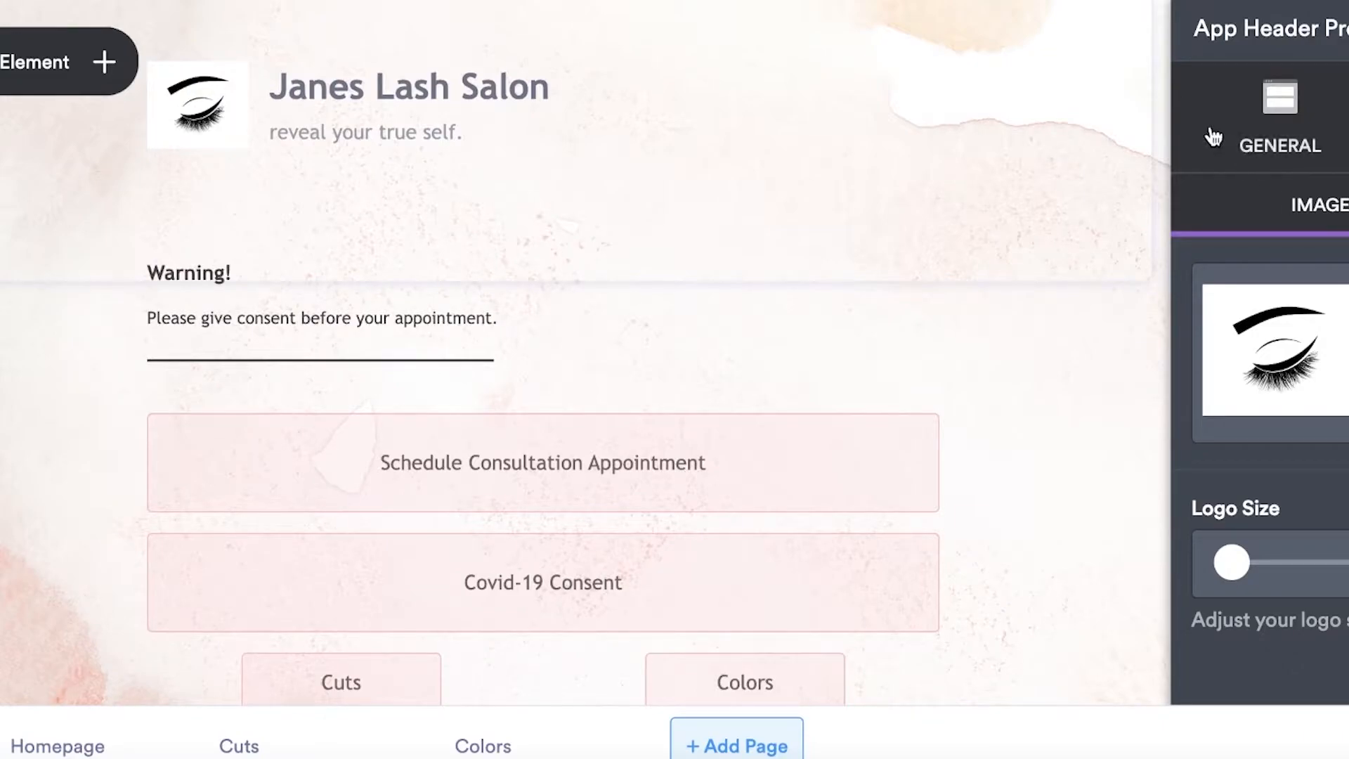
# Delete the "Warning!" consent paragraph below the app header and dismiss the deletion notice
pyautogui.scroll(-3, 722, 232)
pyautogui.click(228, 166)
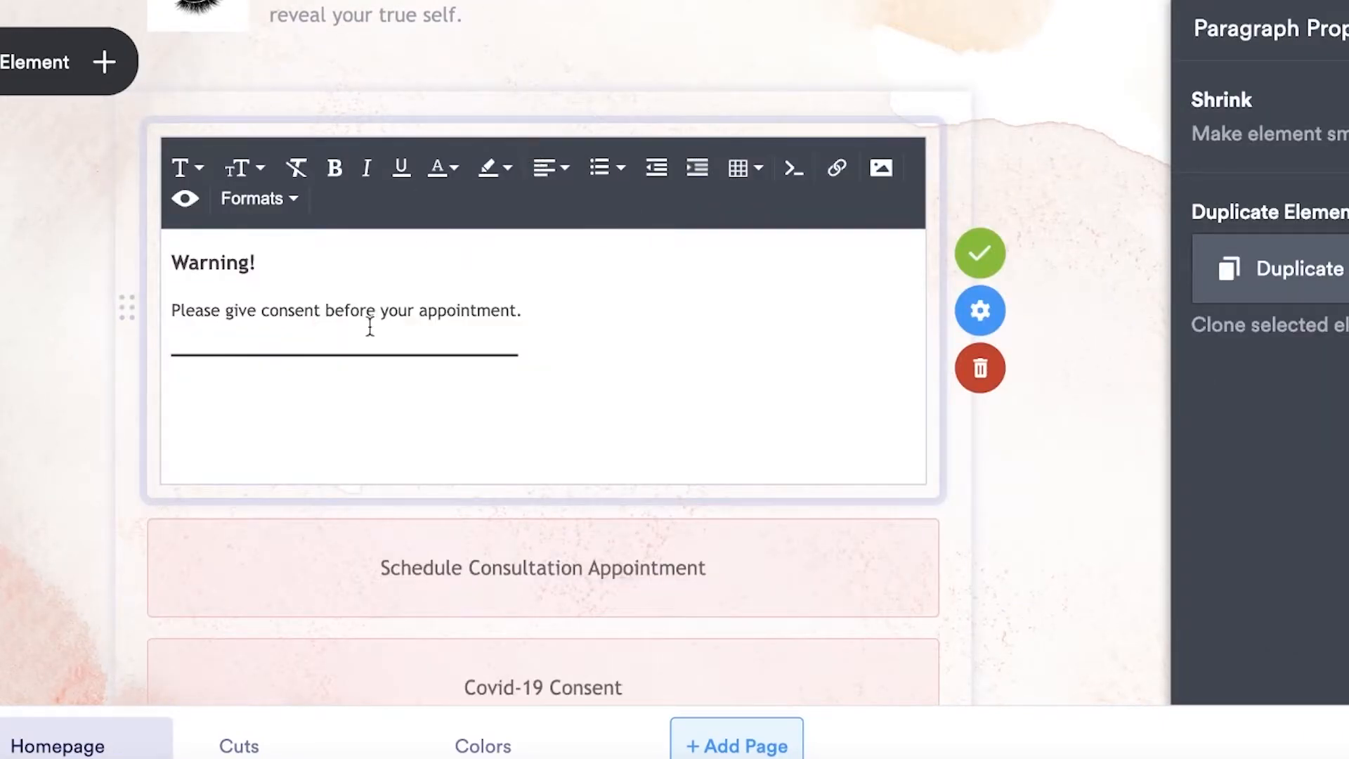
pyautogui.click(981, 368)
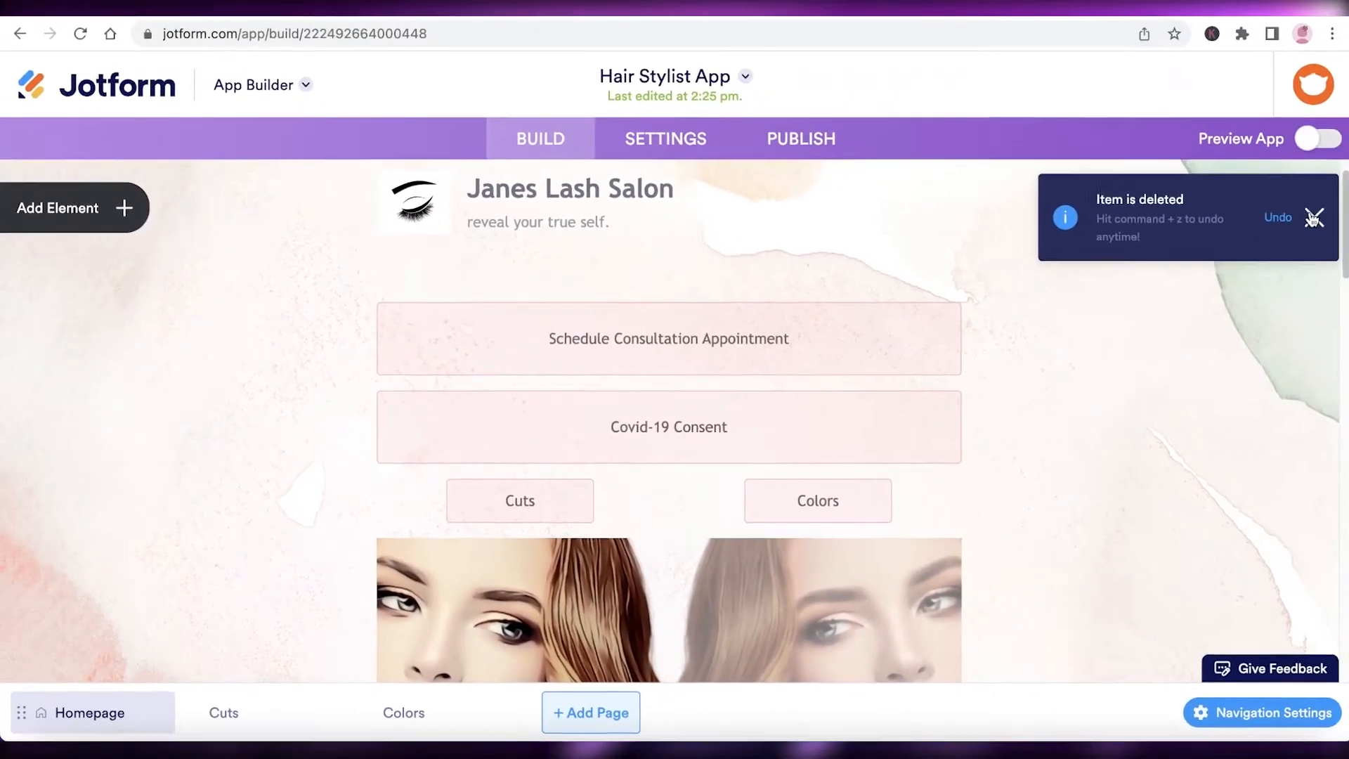
pyautogui.click(1314, 219)
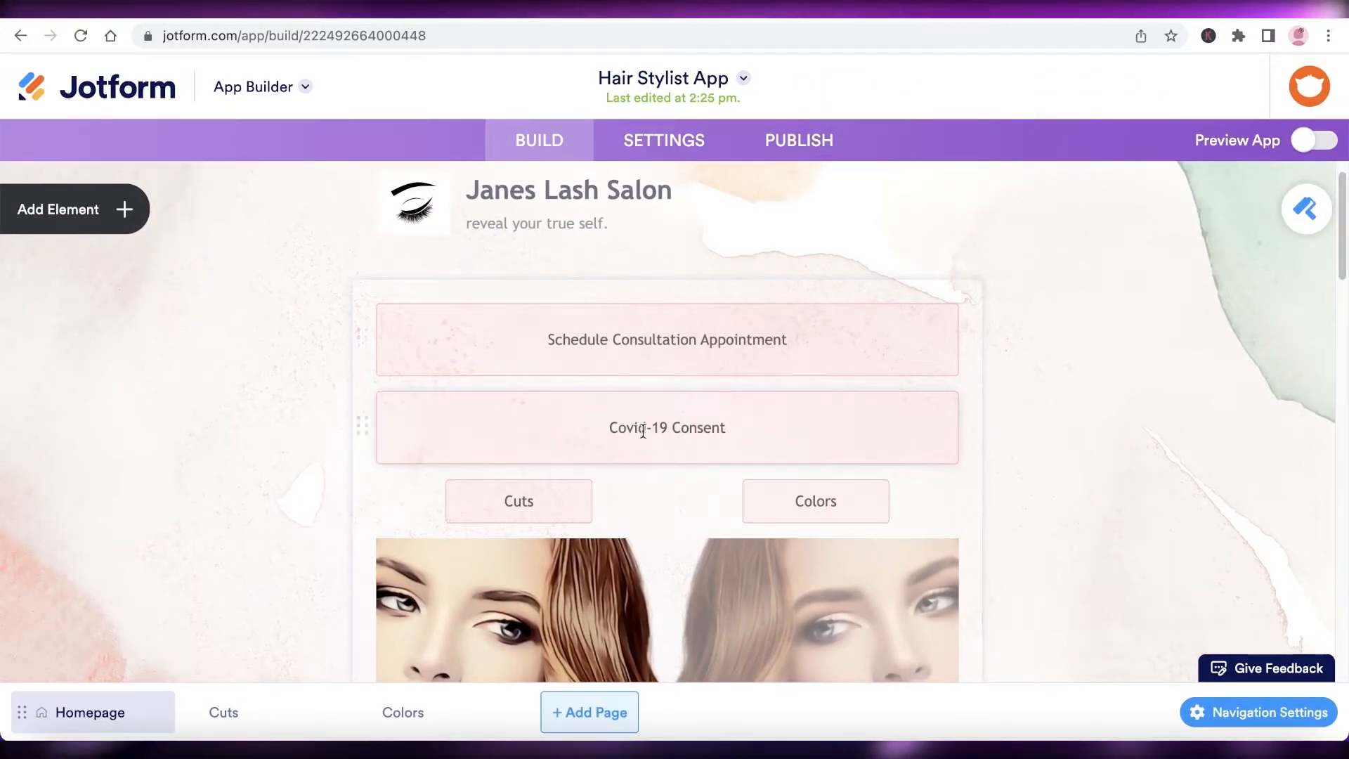
# Delete the Covid-19 Consent form element and the Colors button from the homepage
pyautogui.click(731, 453)
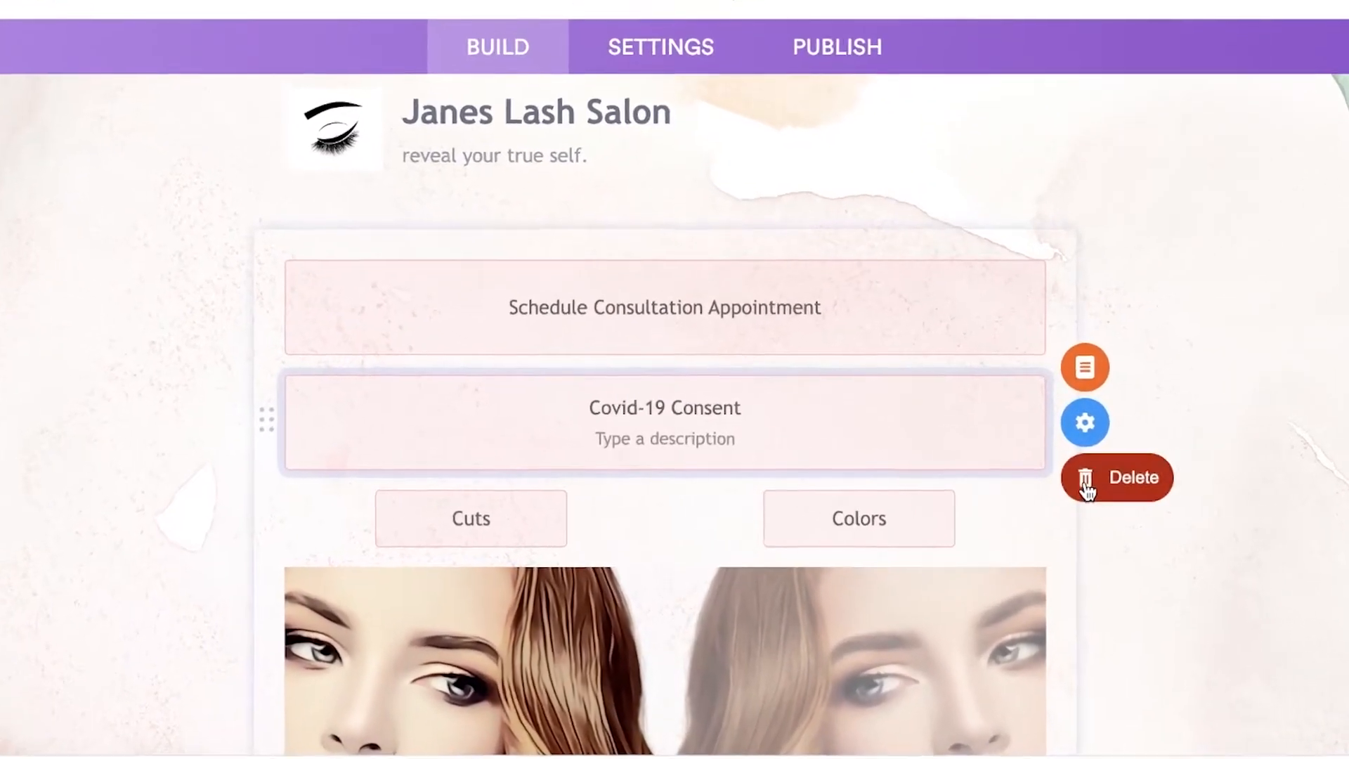
pyautogui.click(1107, 481)
pyautogui.scroll(-1, 858, 422)
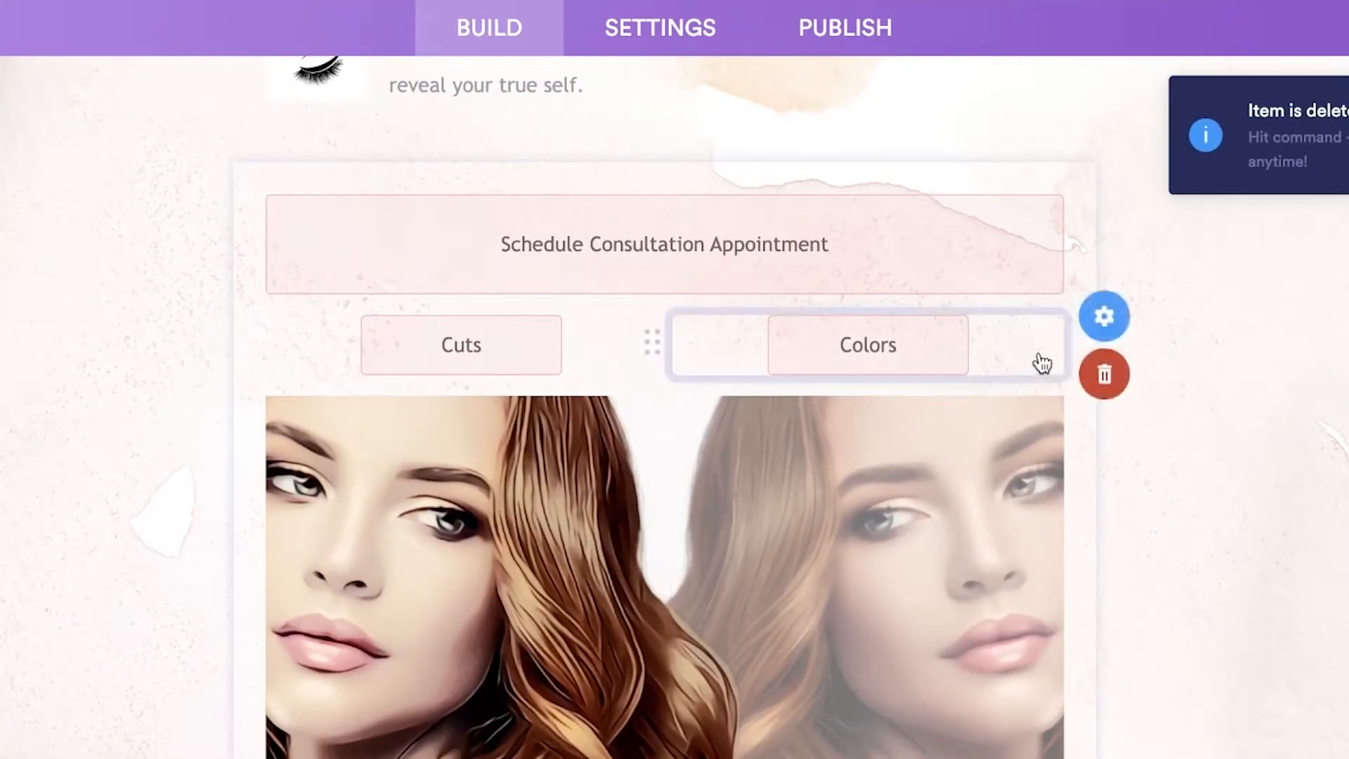
pyautogui.click(1138, 378)
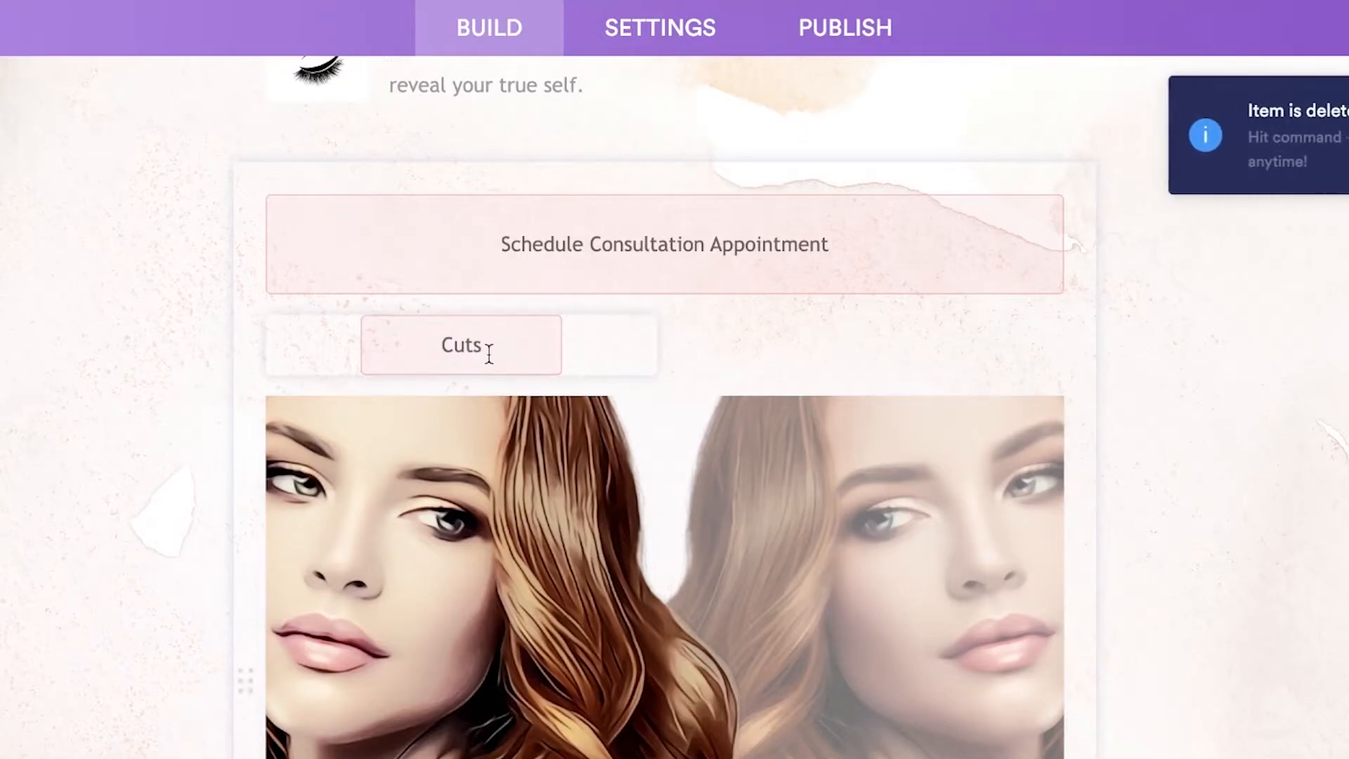
# Delete the Cuts button and the hair model image from the homepage
pyautogui.click(697, 374)
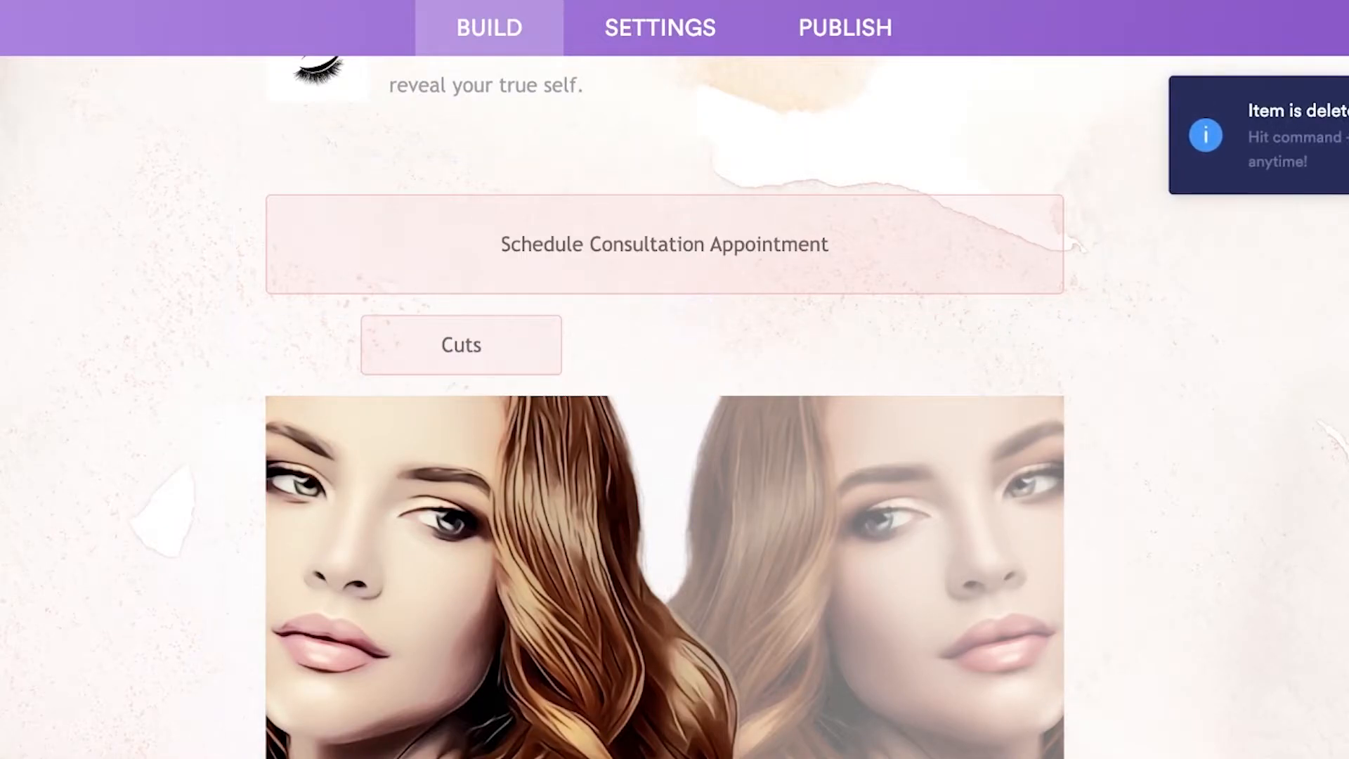
pyautogui.scroll(1, 65, 414)
pyautogui.scroll(1, 64, 414)
pyautogui.click(512, 610)
pyautogui.scroll(-10, 553, 368)
pyautogui.scroll(9, 555, 368)
pyautogui.scroll(-1, 1069, 512)
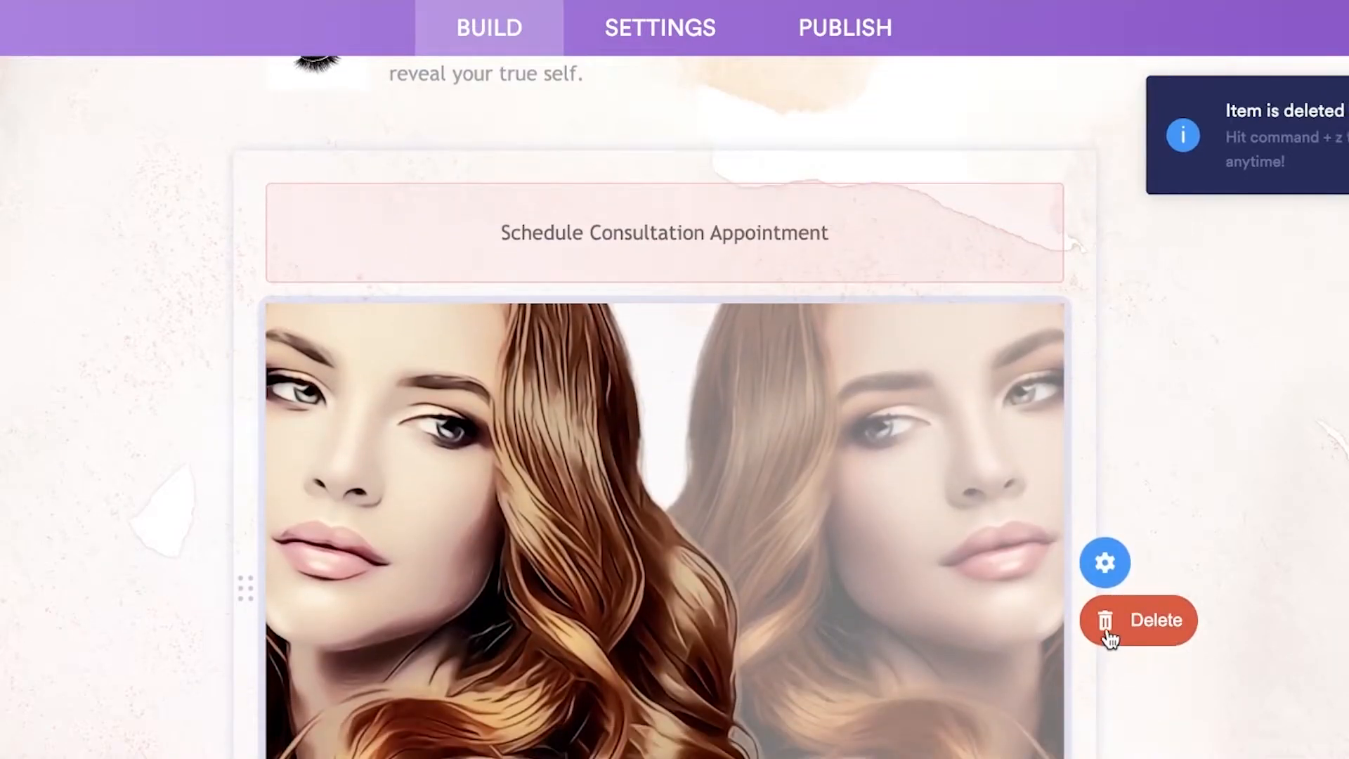
pyautogui.click(1138, 620)
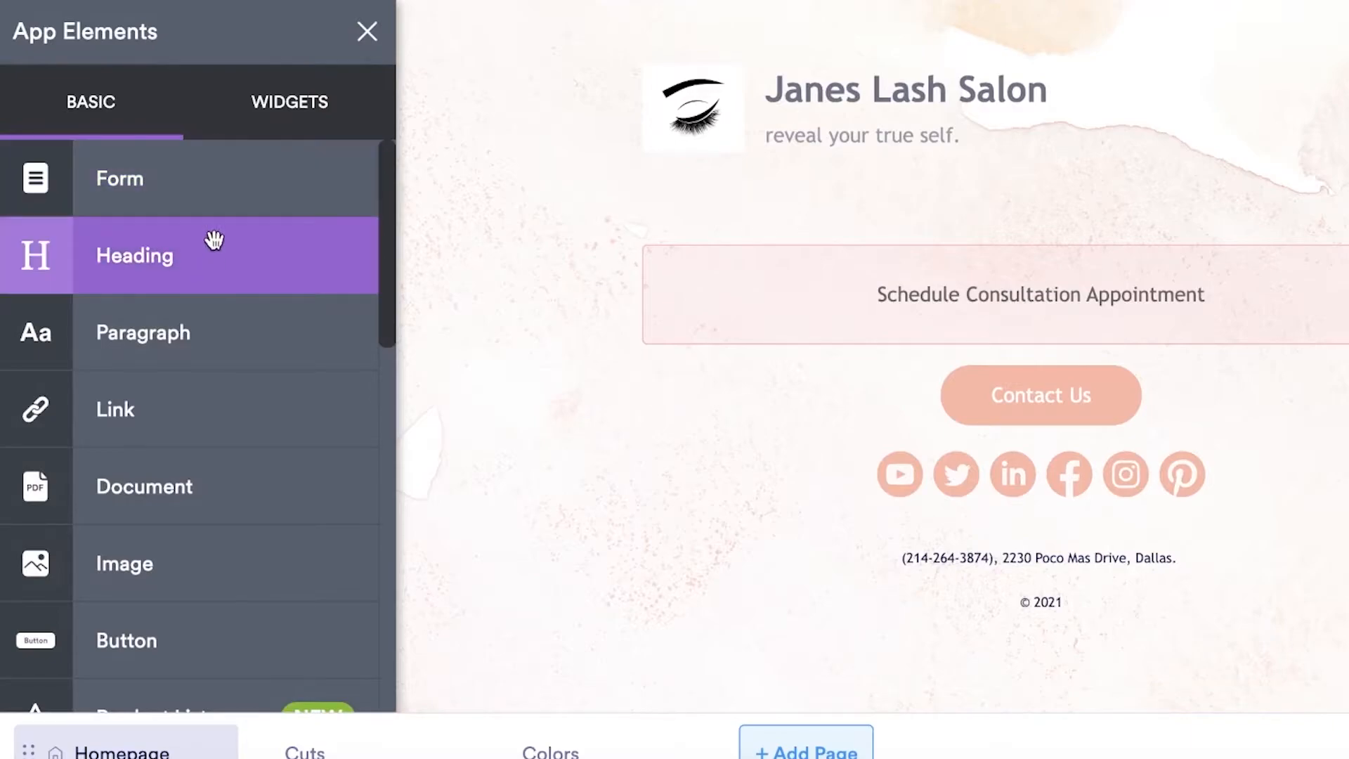
# Add a Product List element and place it directly below the Schedule Consultation Appointment form on the homepage
pyautogui.scroll(-3, 196, 391)
pyautogui.click(163, 480)
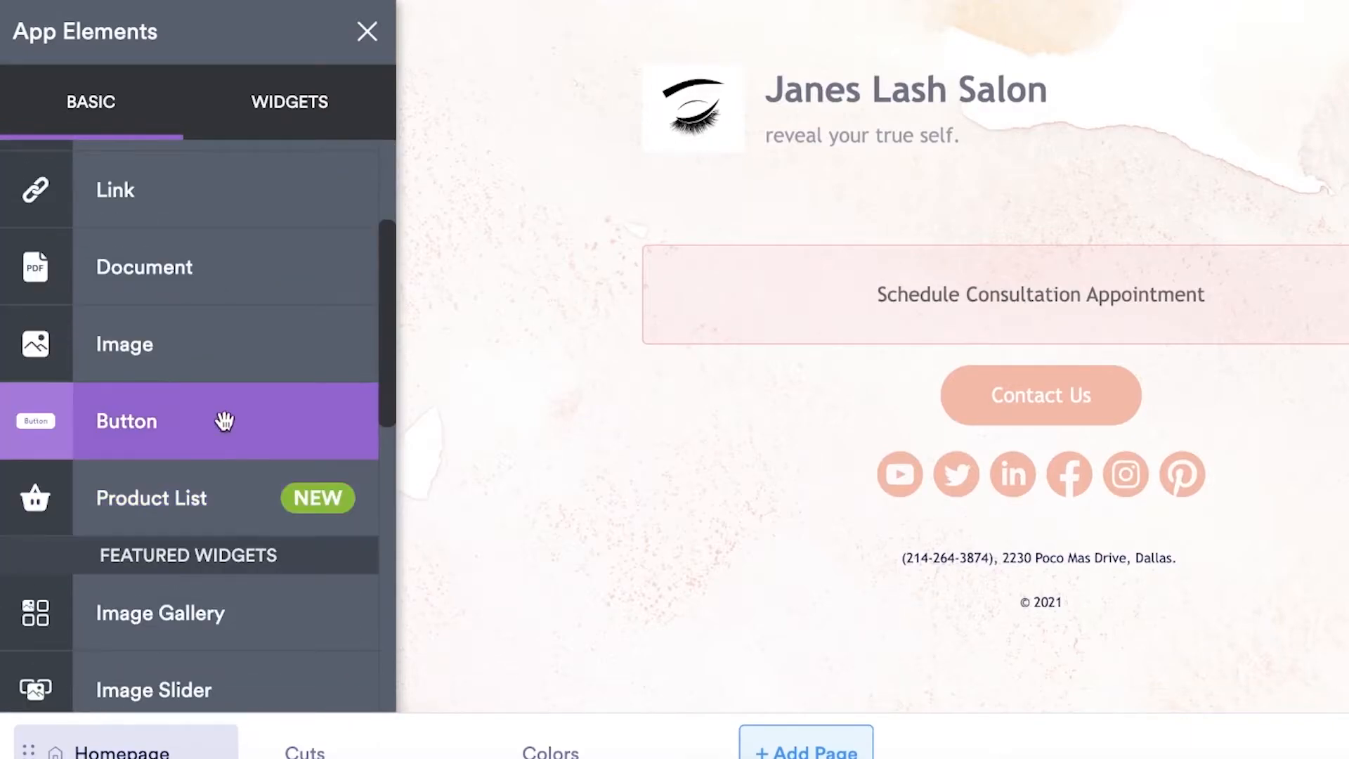
pyautogui.scroll(4, 1187, 366)
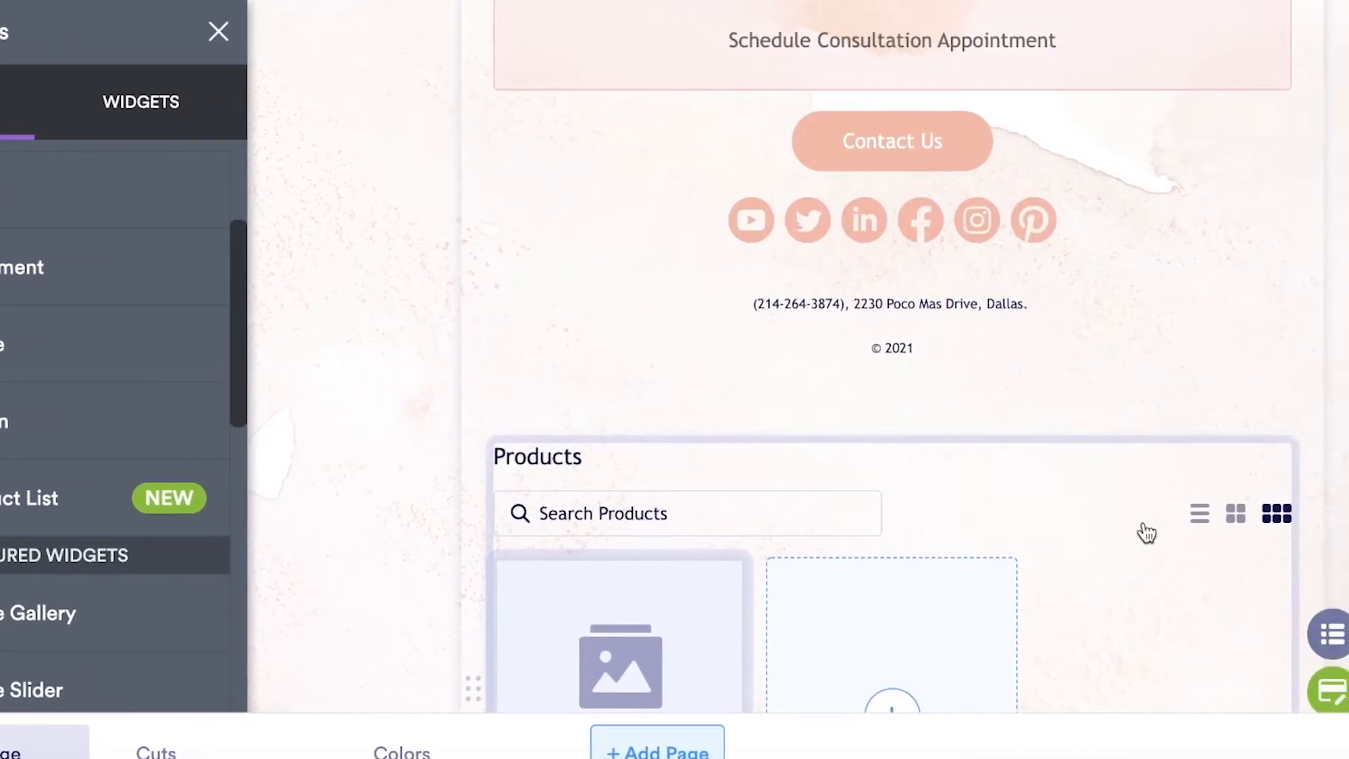
pyautogui.scroll(-5, 1219, 555)
pyautogui.click(1214, 316)
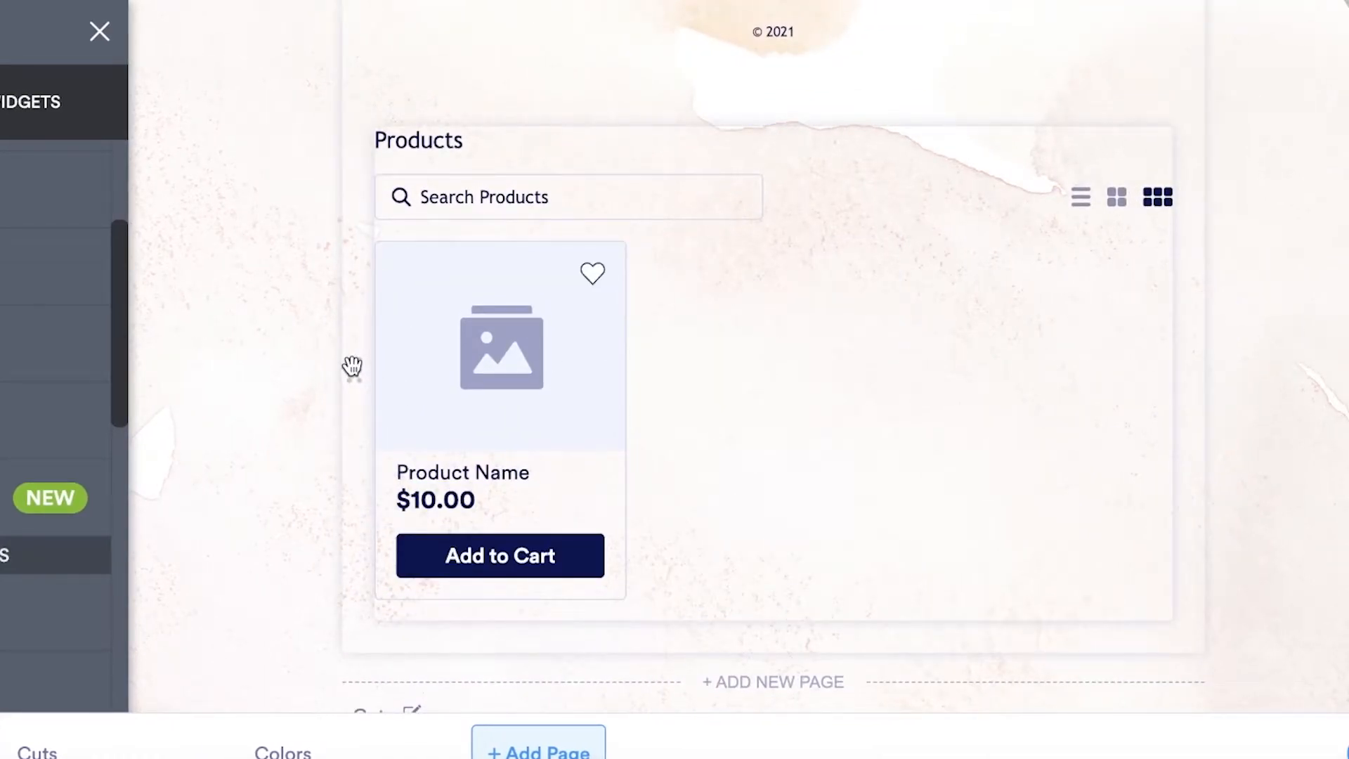
pyautogui.moveTo(352, 363); pyautogui.dragTo(331, 295)
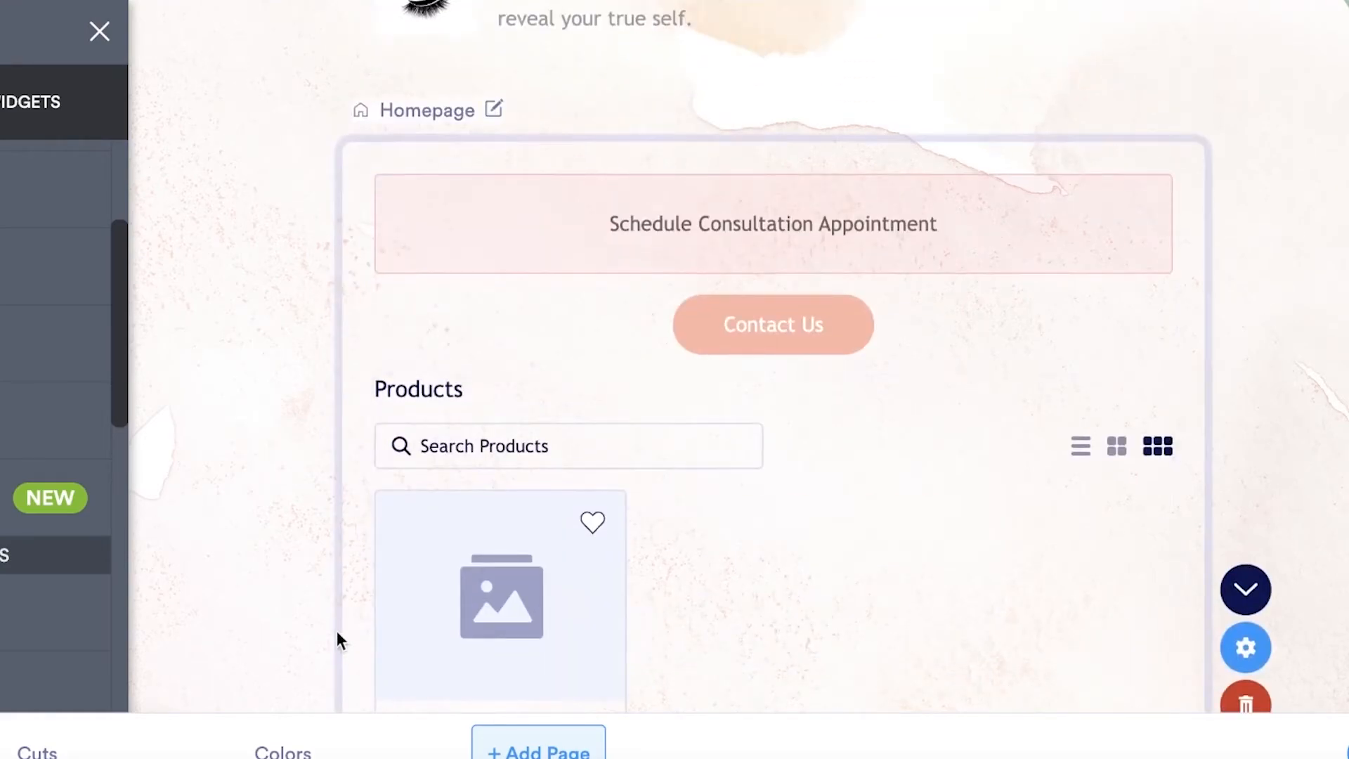
pyautogui.scroll(-5, 377, 520)
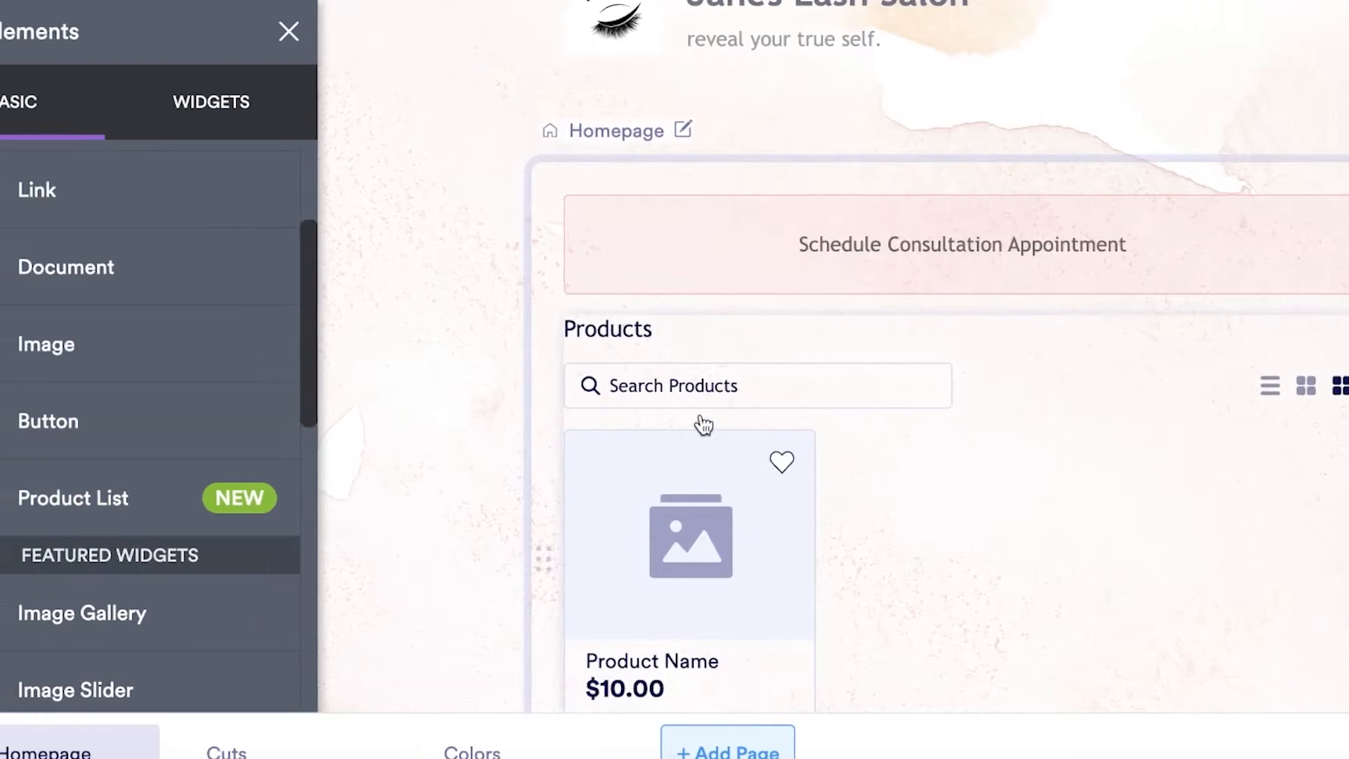
# Rename the Cuts page to "Lash Extension Type"
pyautogui.scroll(-8, 226, 519)
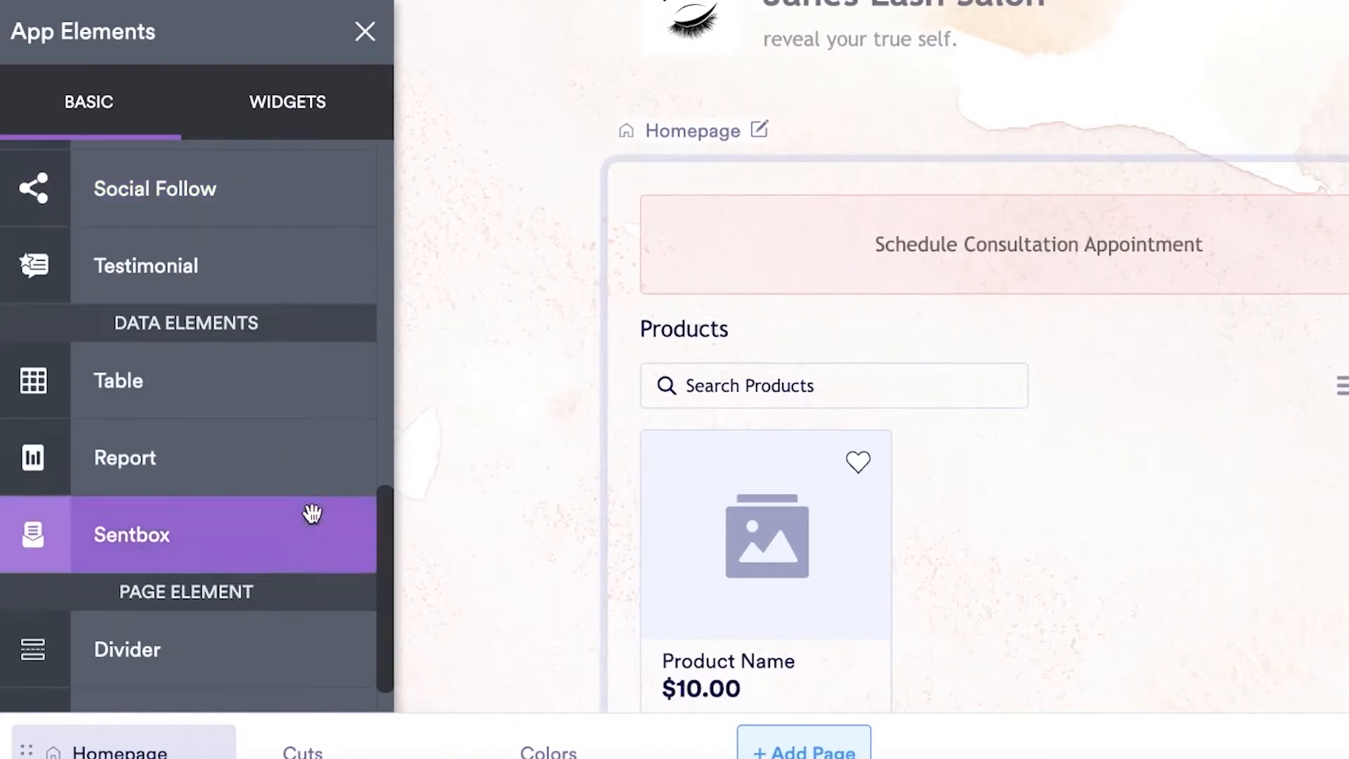
pyautogui.scroll(-2, 830, 421)
pyautogui.scroll(-4, 872, 380)
pyautogui.click(375, 737)
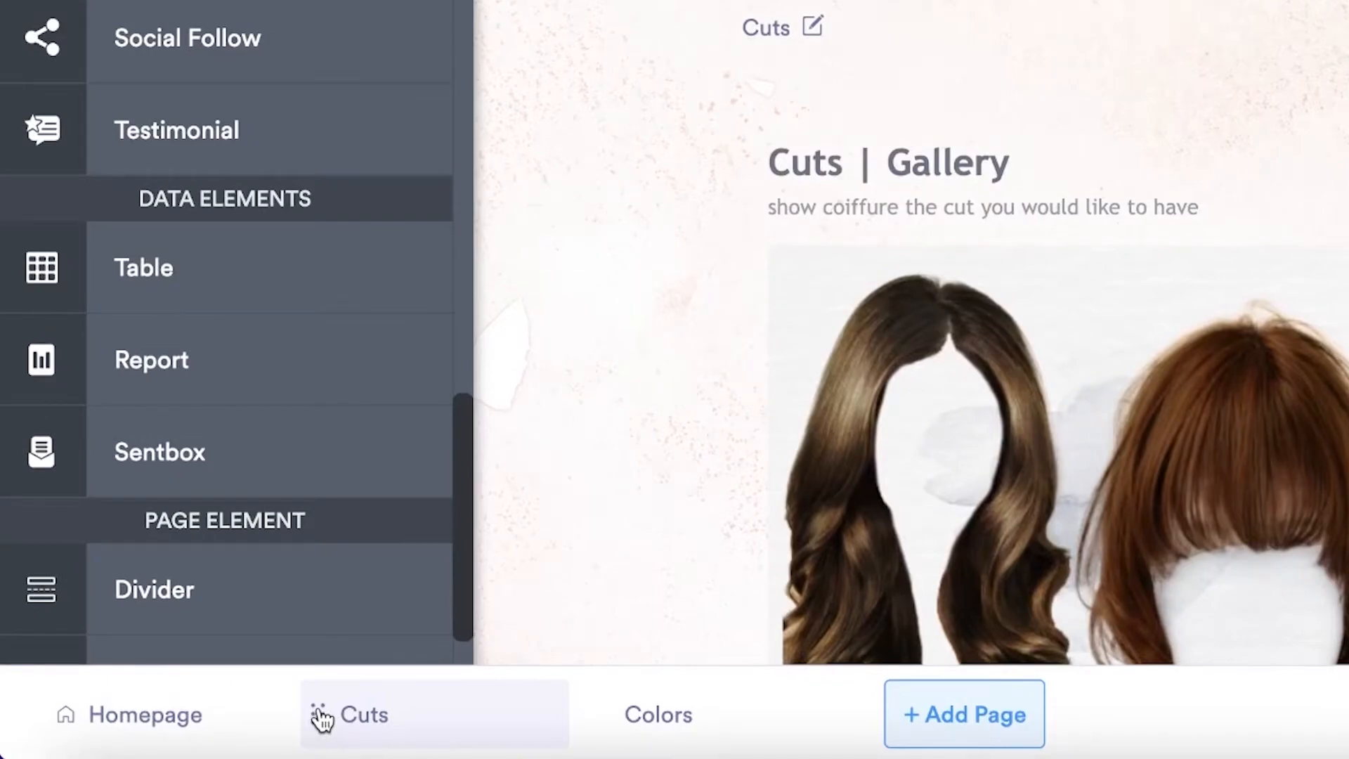
pyautogui.rightClick(355, 712)
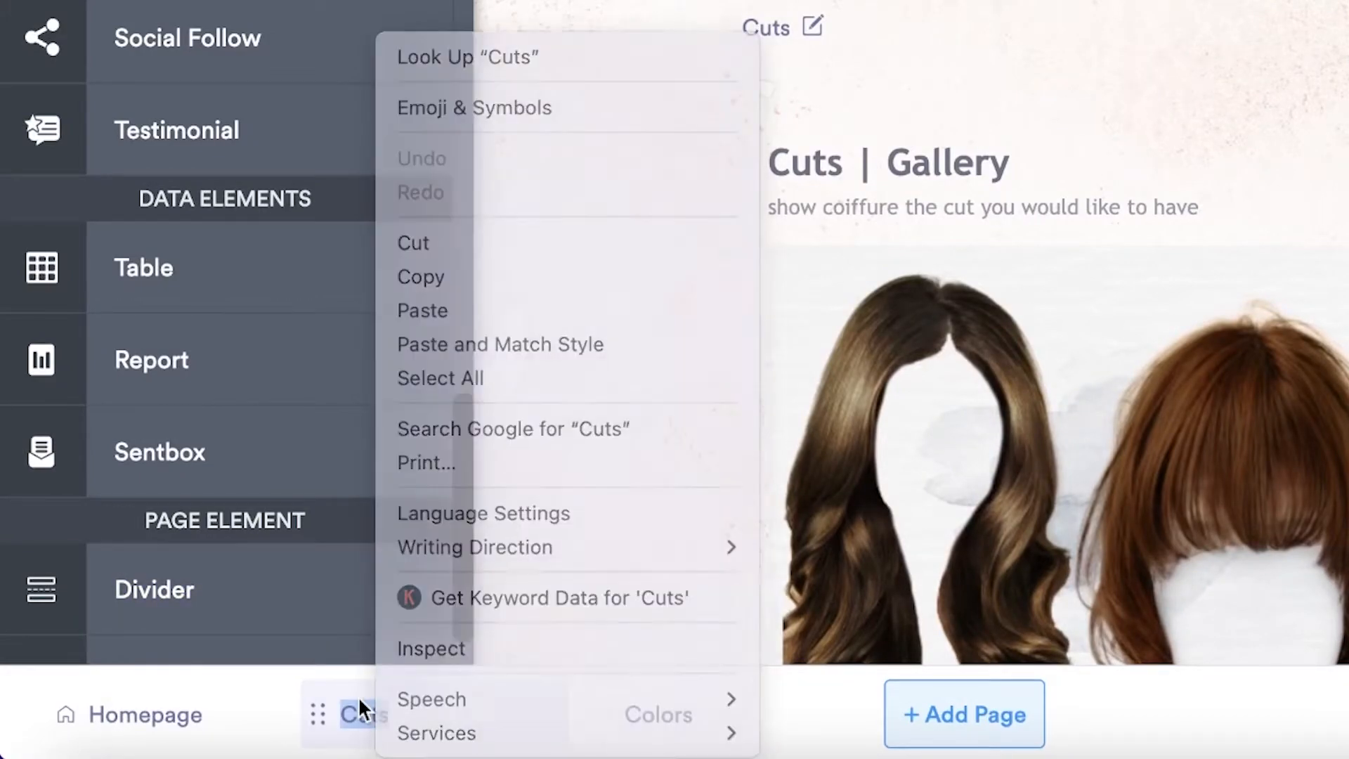
pyautogui.click(396, 717)
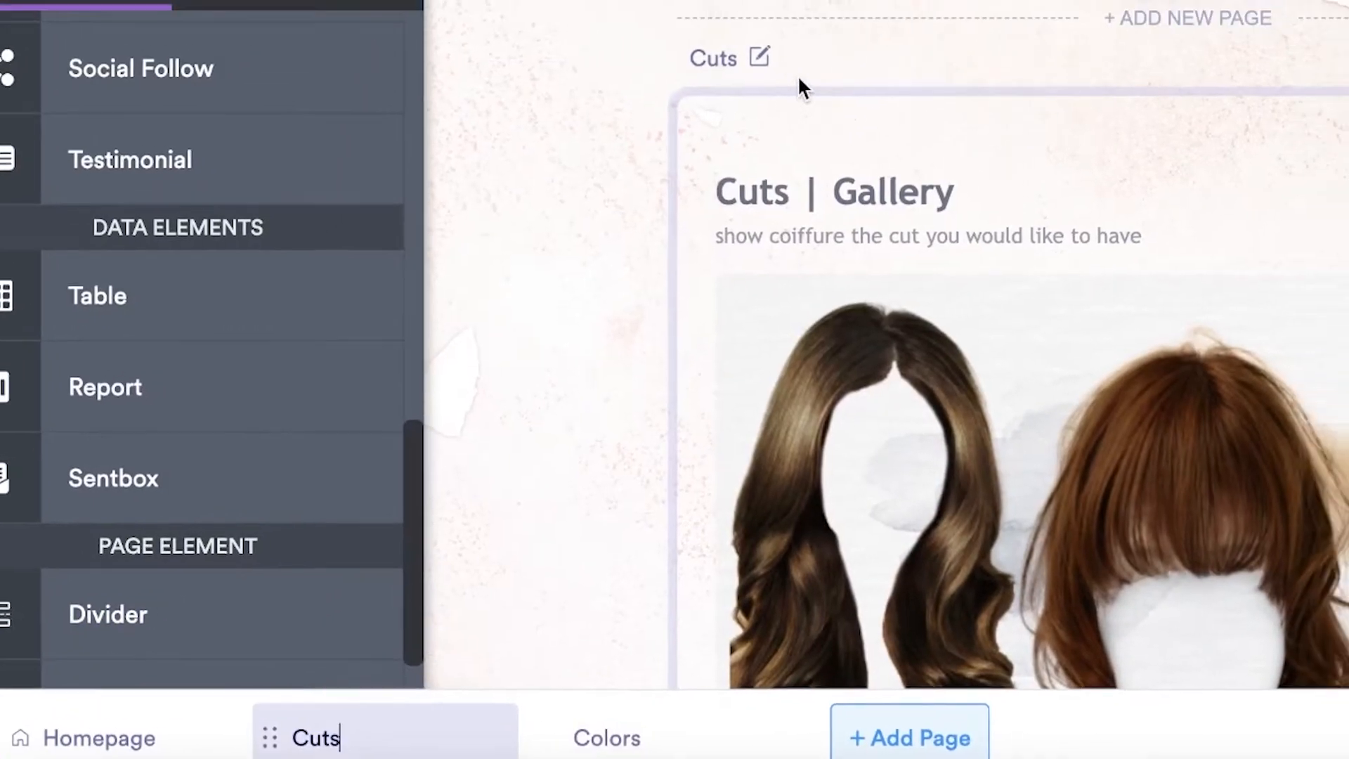
pyautogui.click(813, 25)
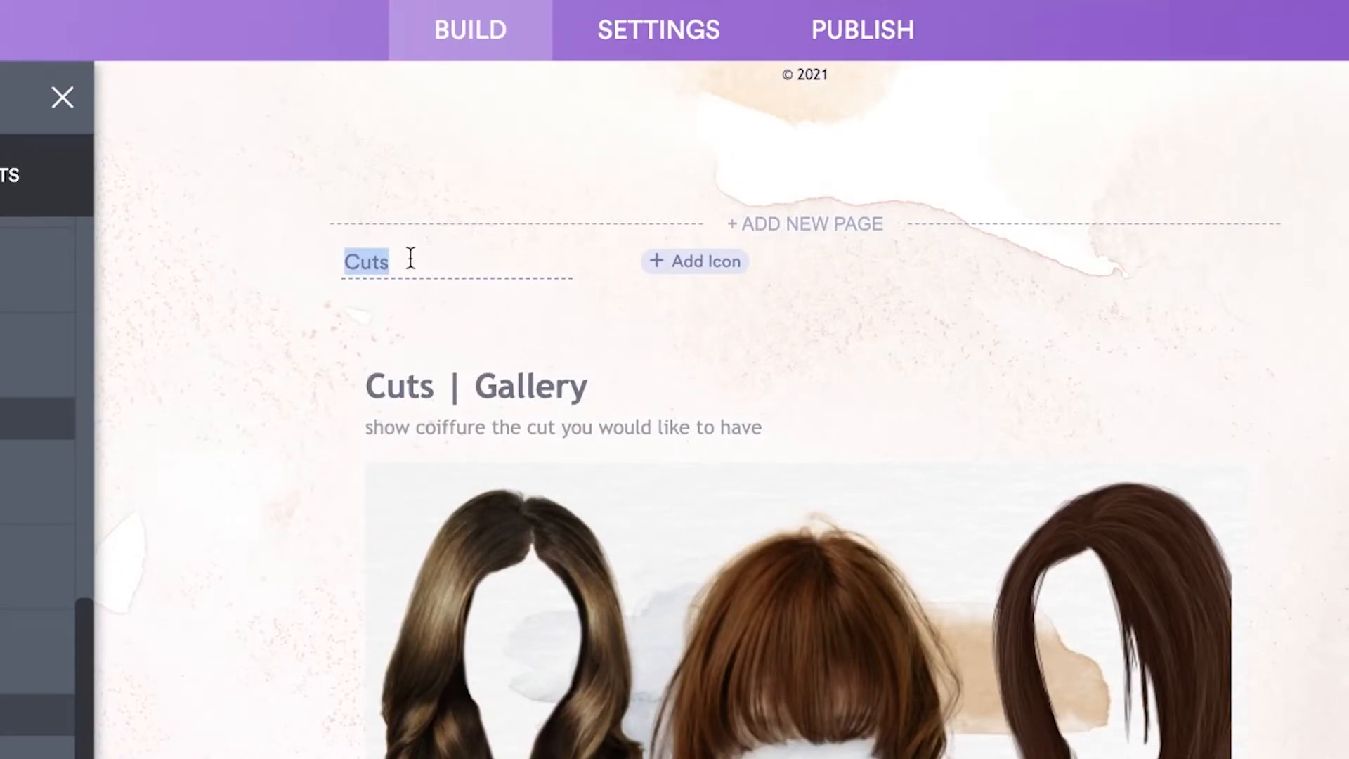
# Delete the Colors page from the app
pyautogui.scroll(-10, 1069, 609)
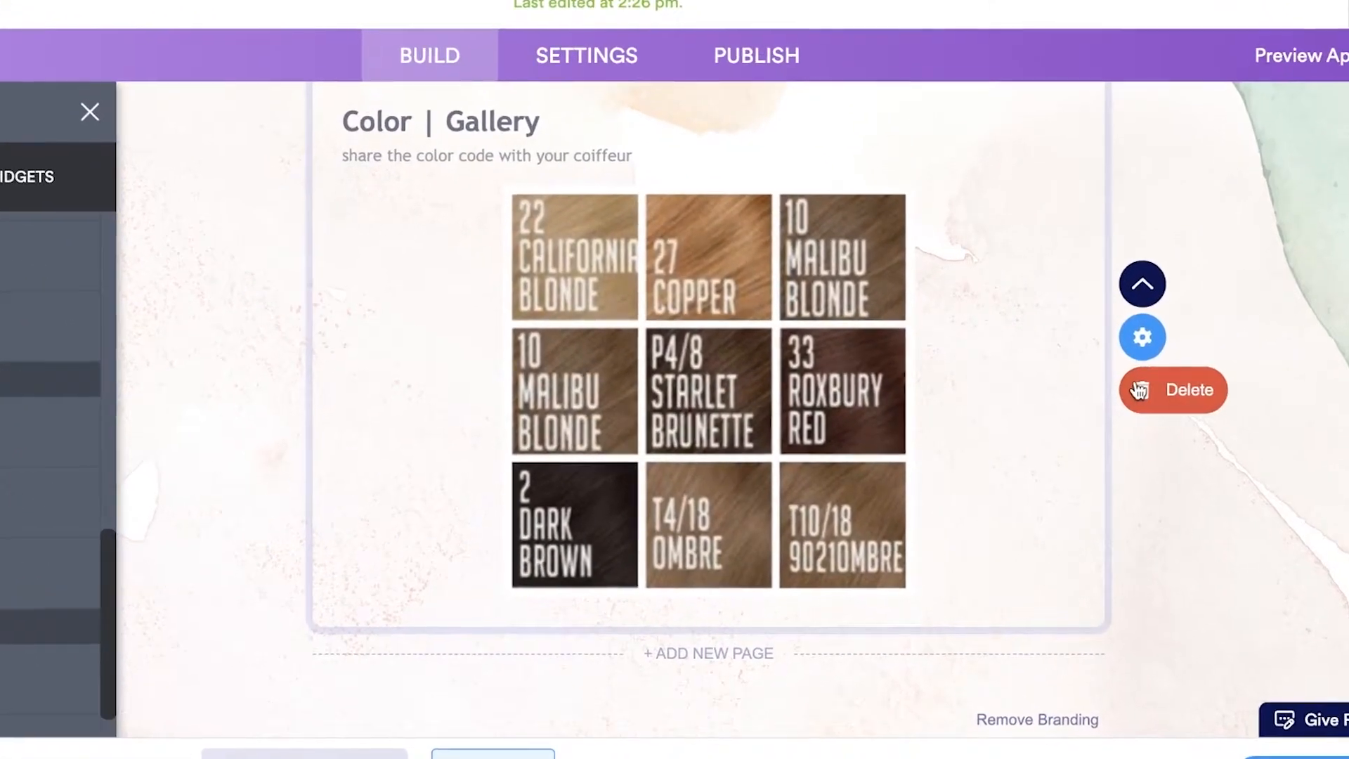
pyautogui.click(1105, 406)
pyautogui.click(870, 587)
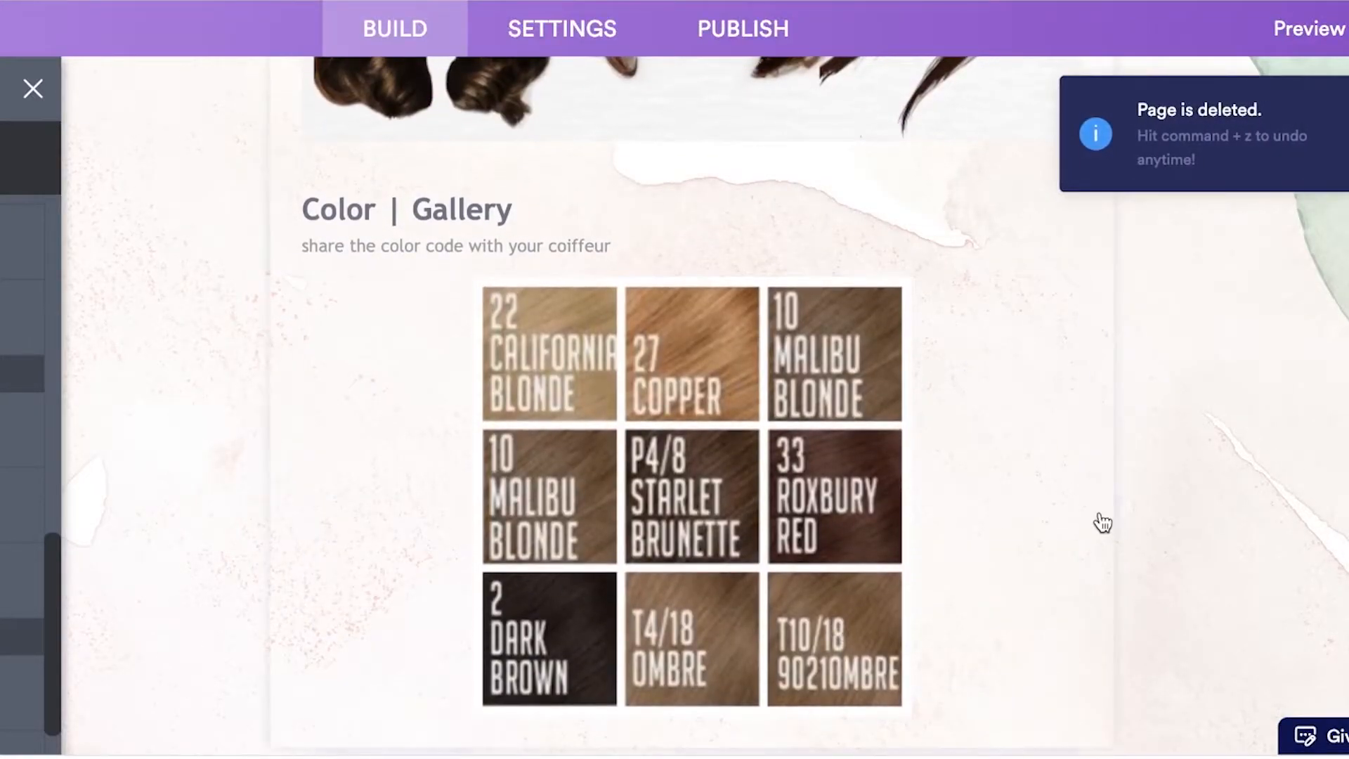
# Delete the hair color chart image and the "Color | Gallery" heading below the wig pictures
pyautogui.scroll(7, 1096, 516)
pyautogui.scroll(-9, 984, 552)
pyautogui.scroll(2, 1194, 358)
pyautogui.scroll(5, 752, 503)
pyautogui.scroll(-4, 745, 504)
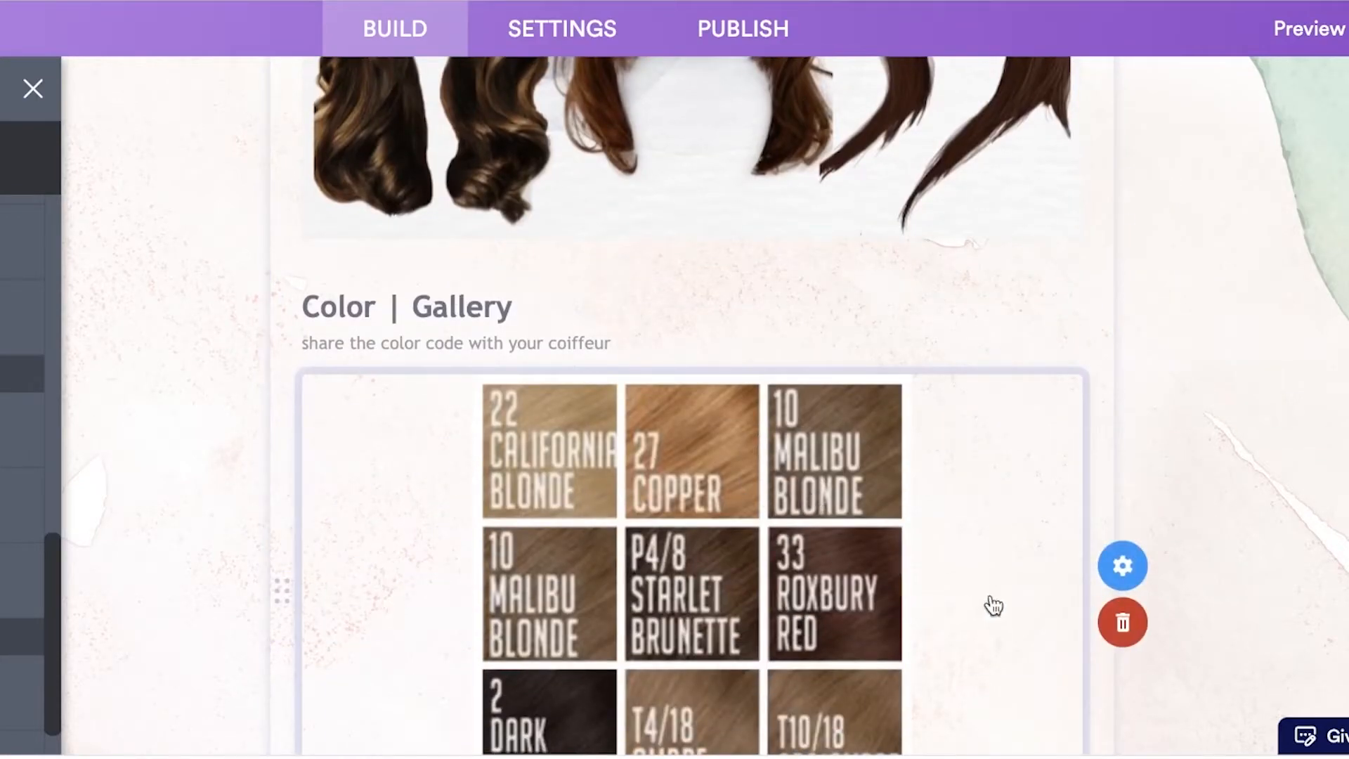
pyautogui.click(1139, 622)
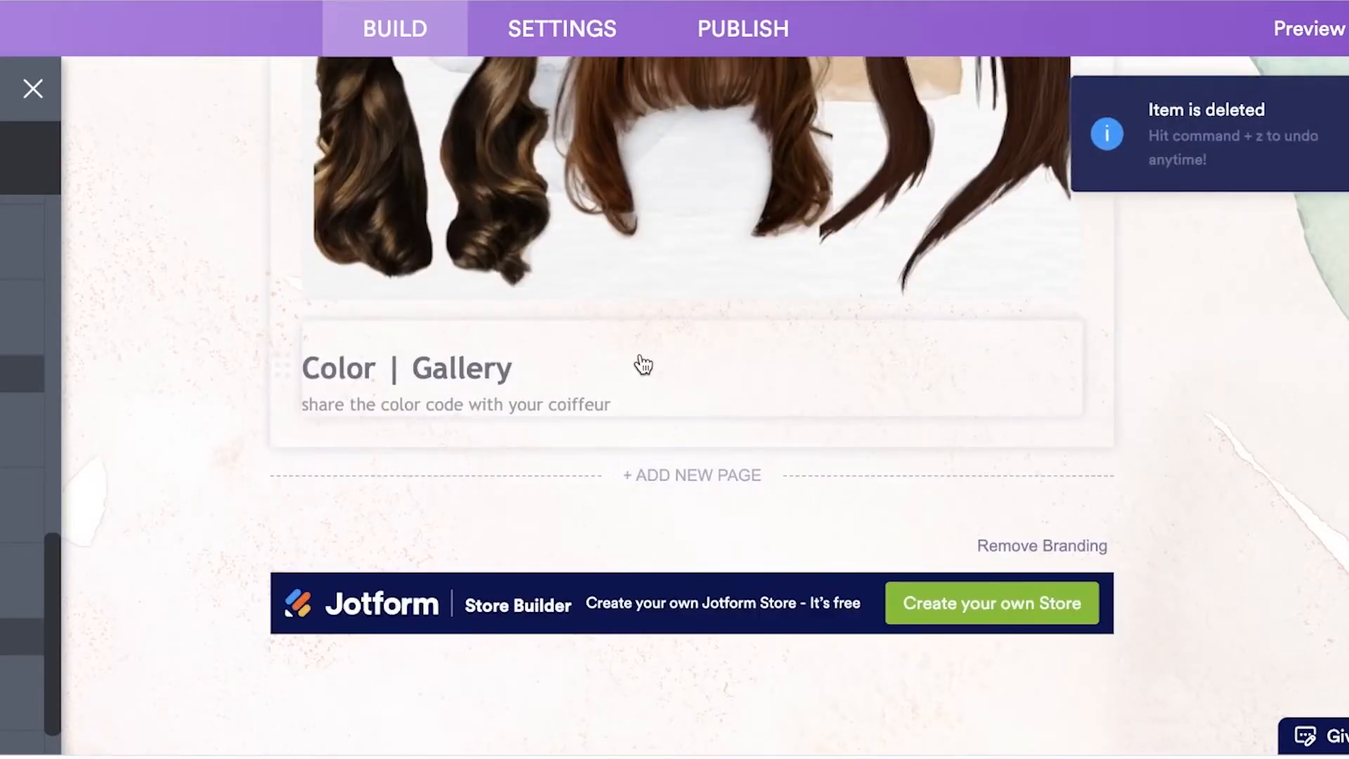
pyautogui.click(1147, 397)
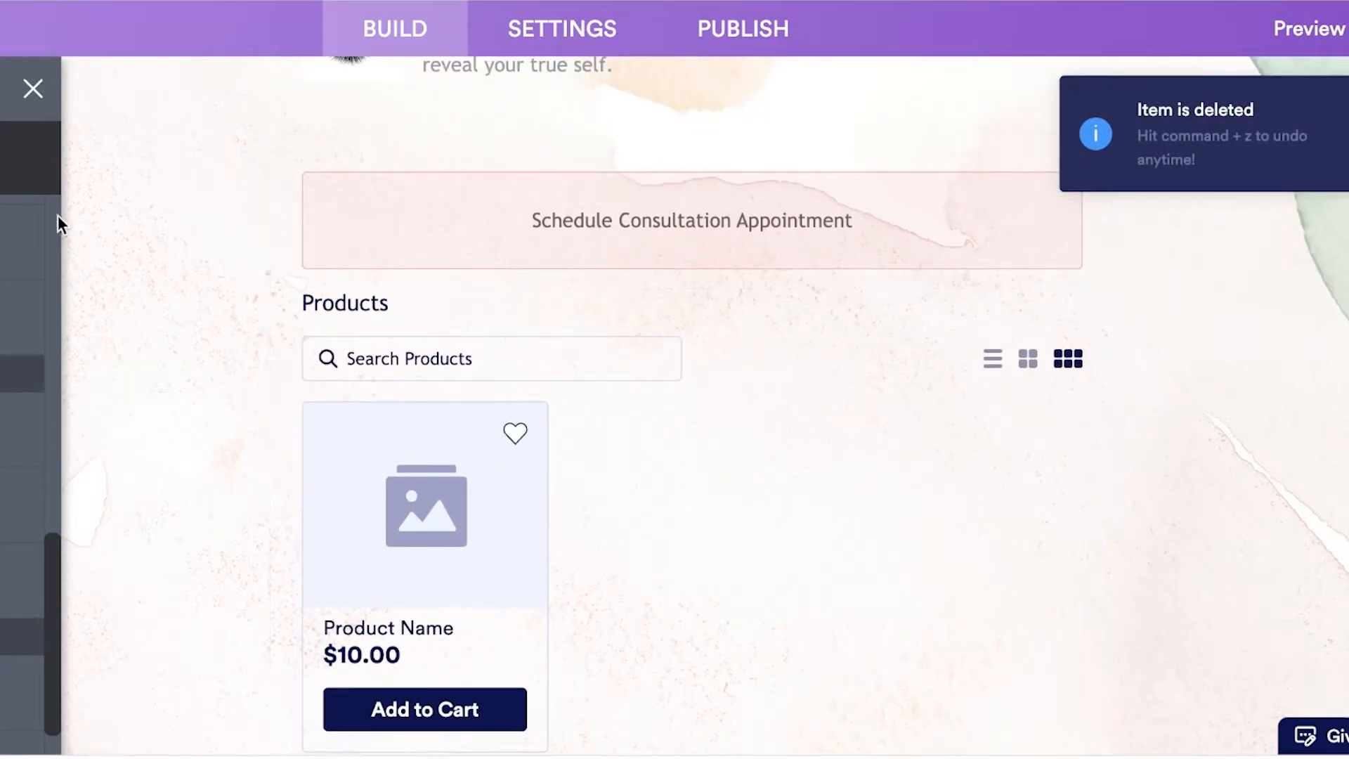
# Set the default product list layout to Two Columns in the store's product settings
pyautogui.click(501, 39)
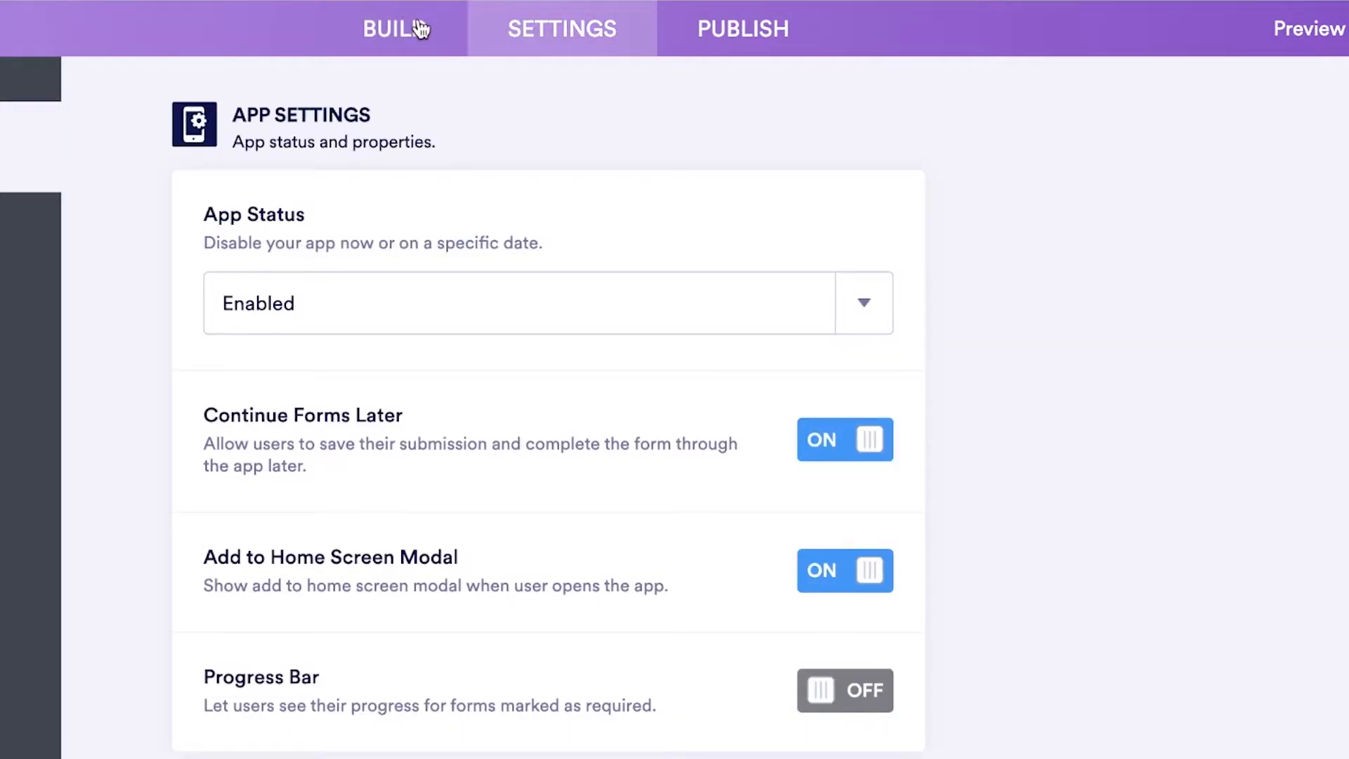
pyautogui.click(420, 30)
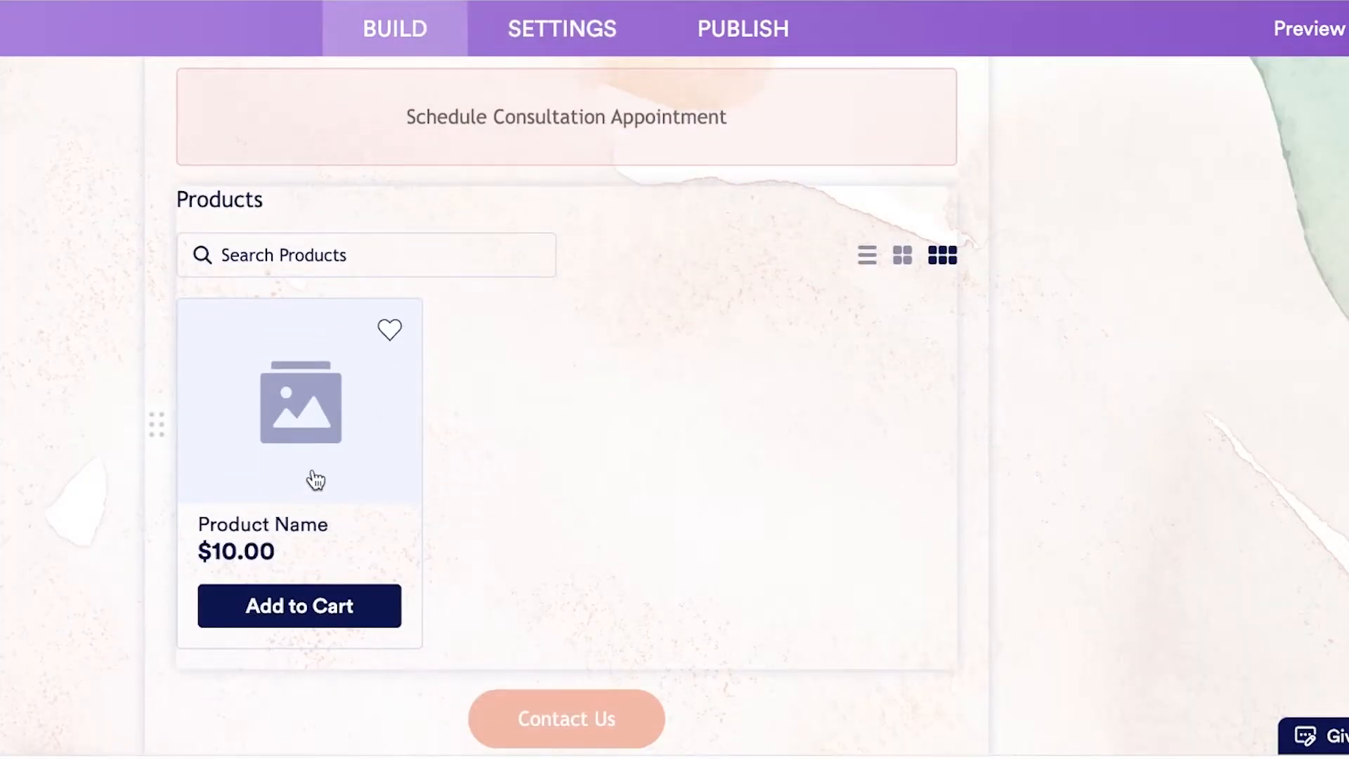
pyautogui.scroll(1, 566, 400)
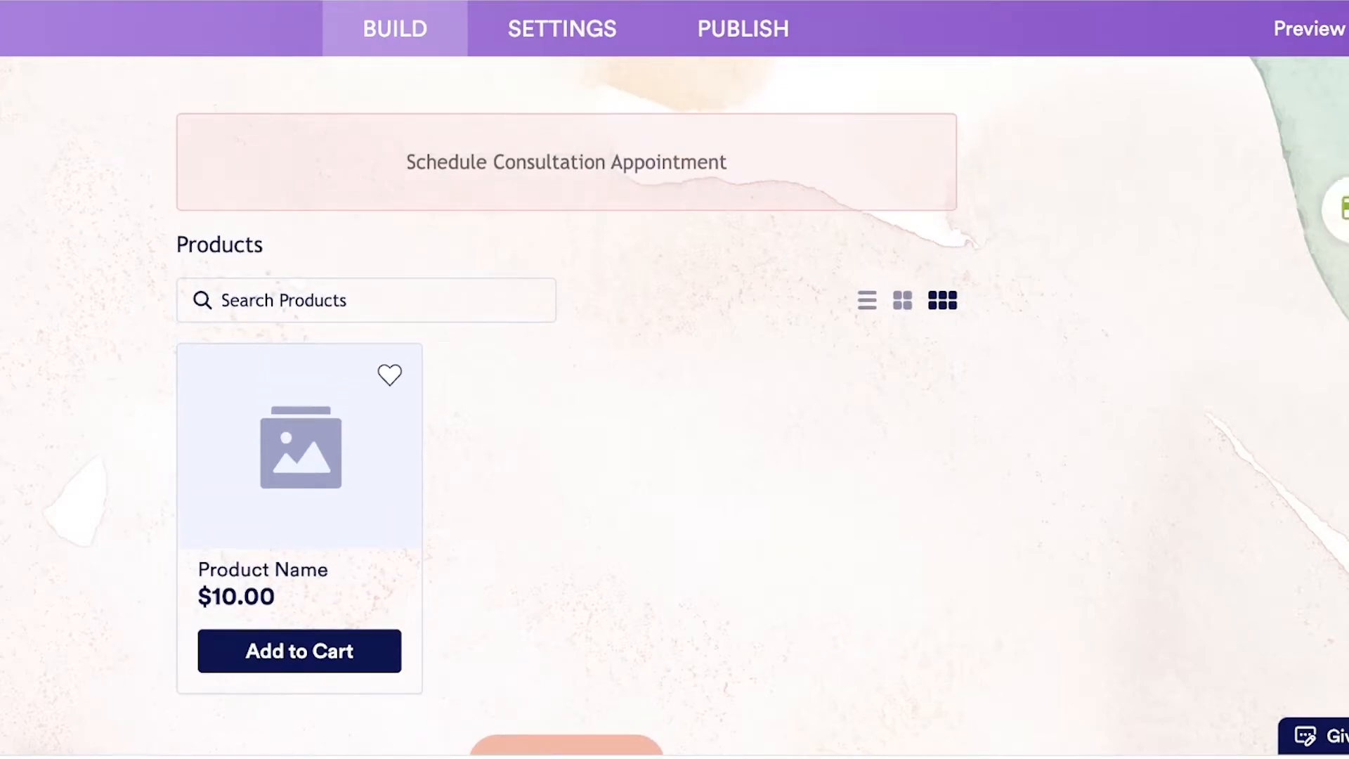
pyautogui.click(1335, 208)
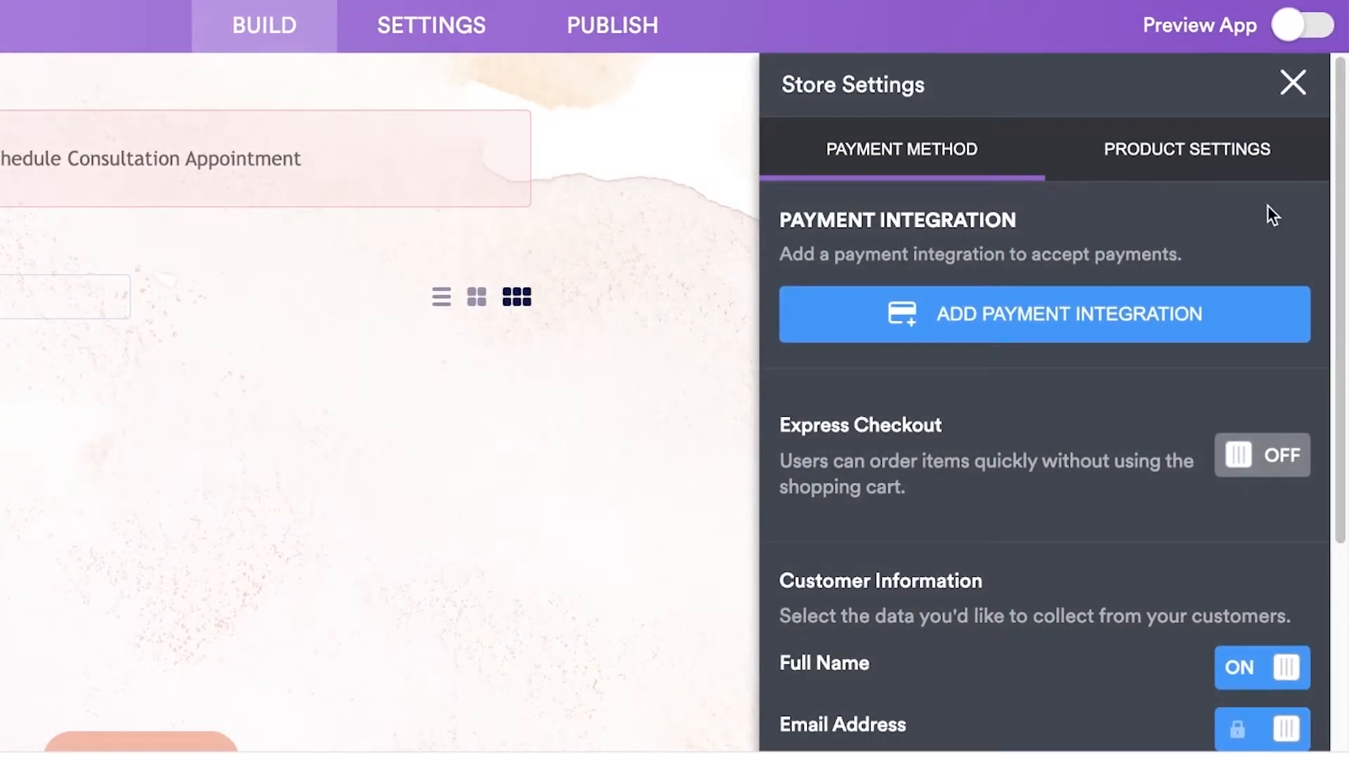
pyautogui.click(1245, 160)
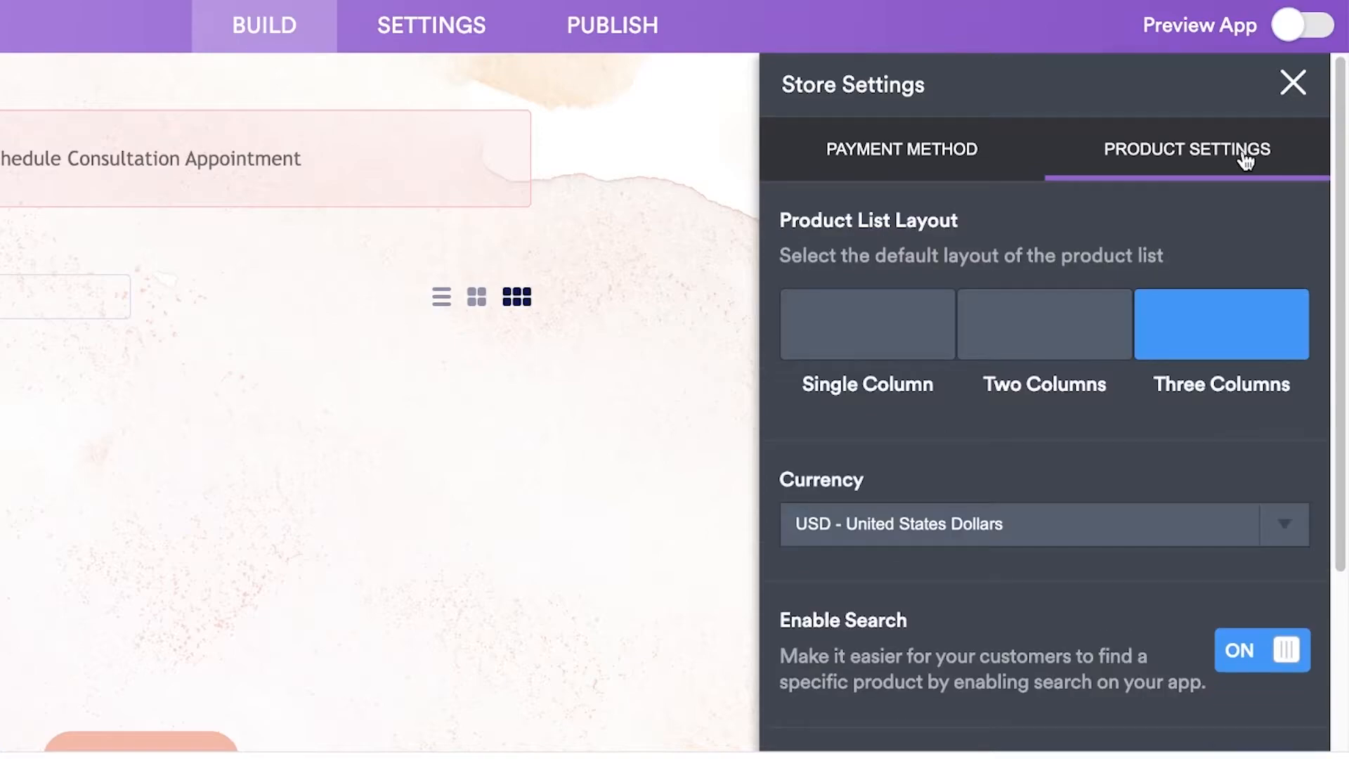
pyautogui.click(860, 328)
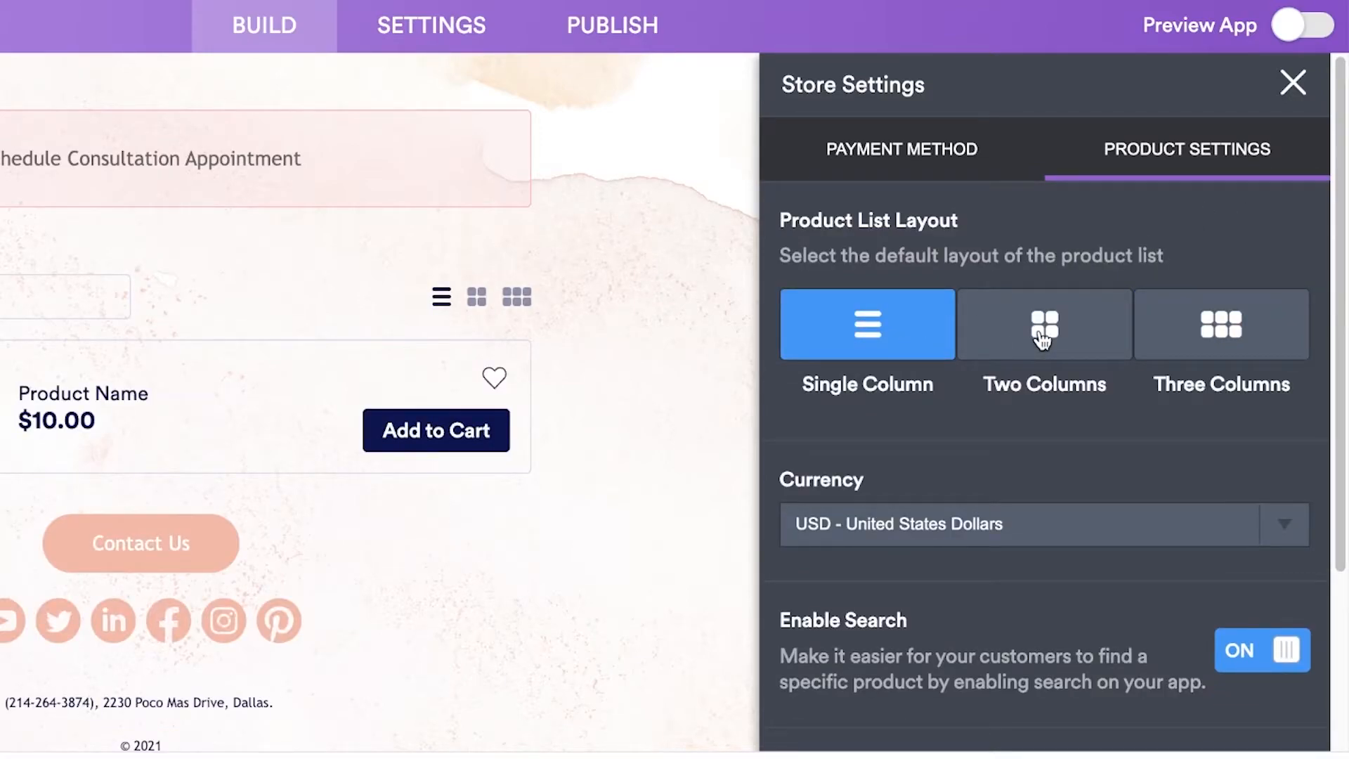
pyautogui.click(1043, 340)
pyautogui.scroll(-3, 1072, 411)
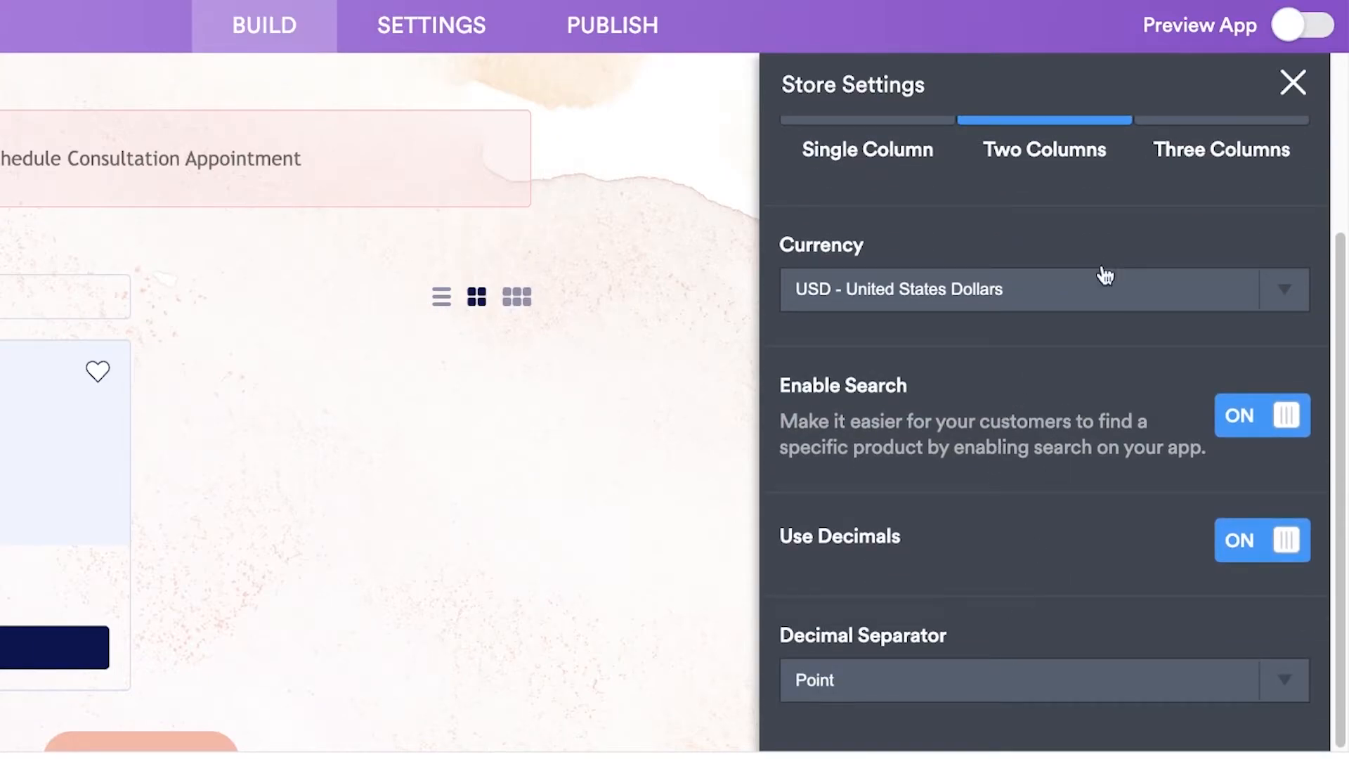
pyautogui.scroll(3, 1106, 267)
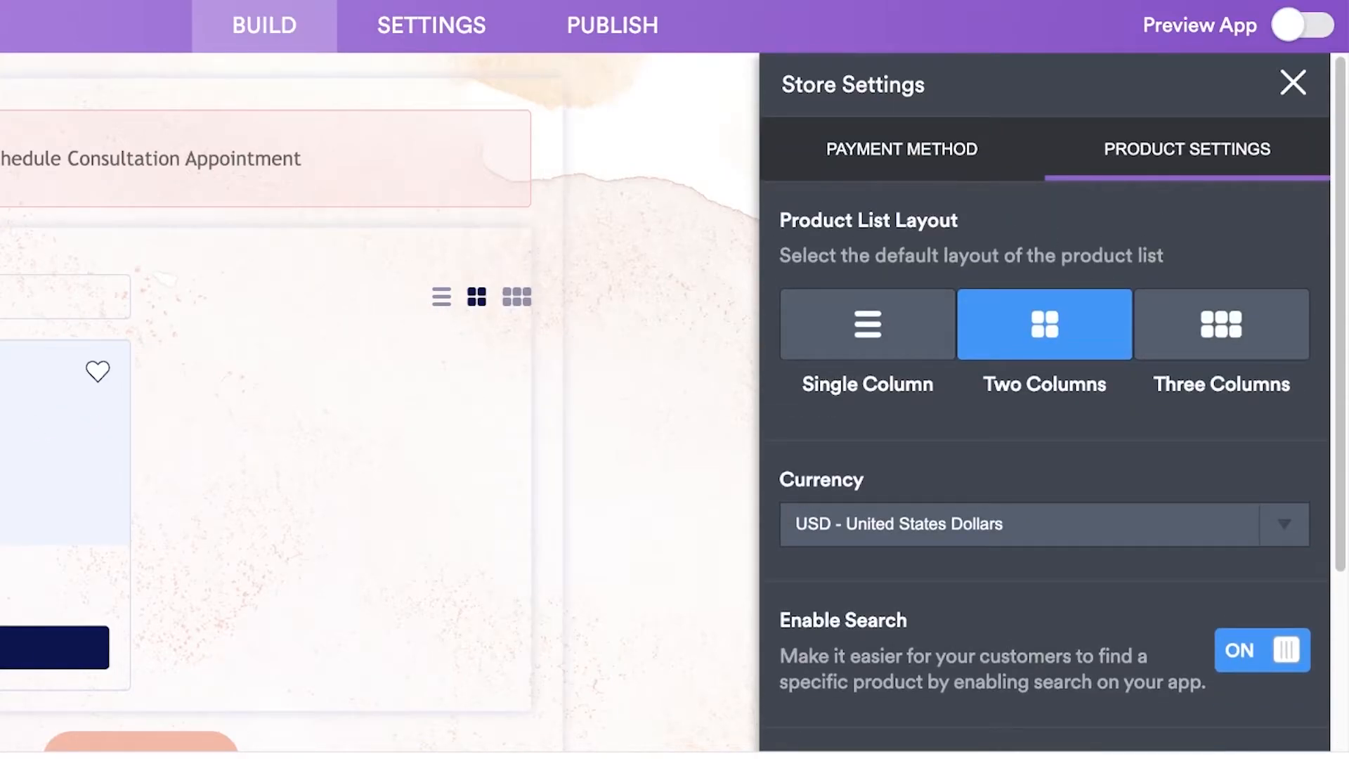
# Edit the placeholder product in the product list and name it "Lash Oil"
pyautogui.click(88, 419)
pyautogui.click(159, 480)
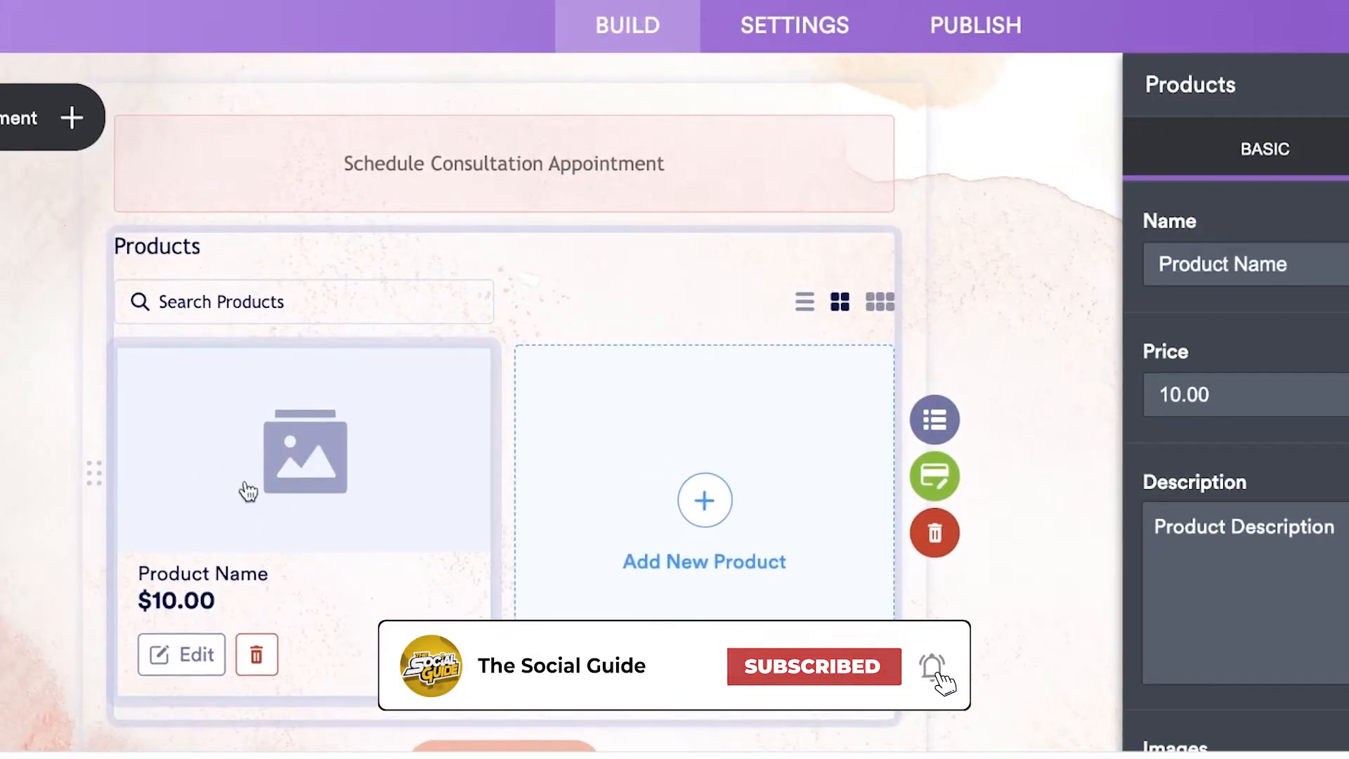
pyautogui.scroll(1, 302, 480)
pyautogui.click(1279, 267)
pyautogui.tripleClick(1278, 267)
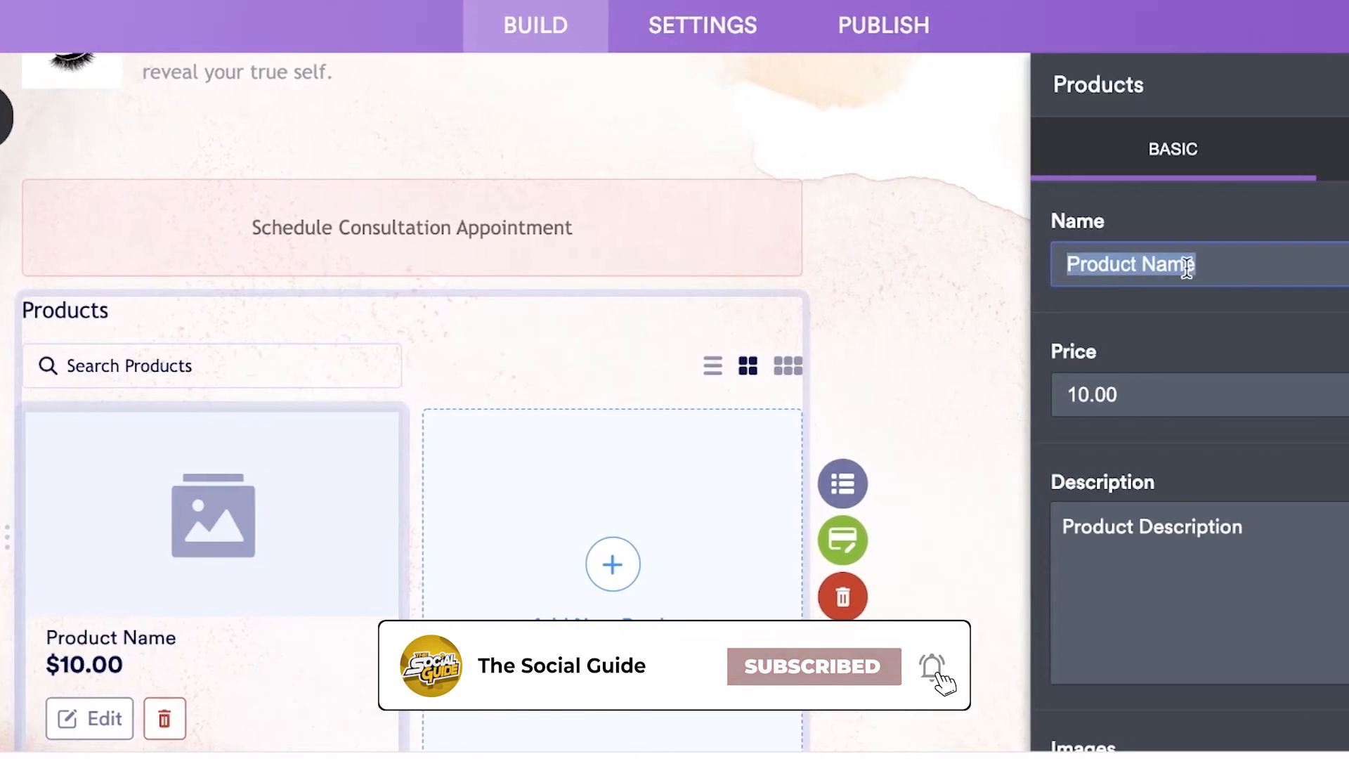
pyautogui.write('Lash Oil')
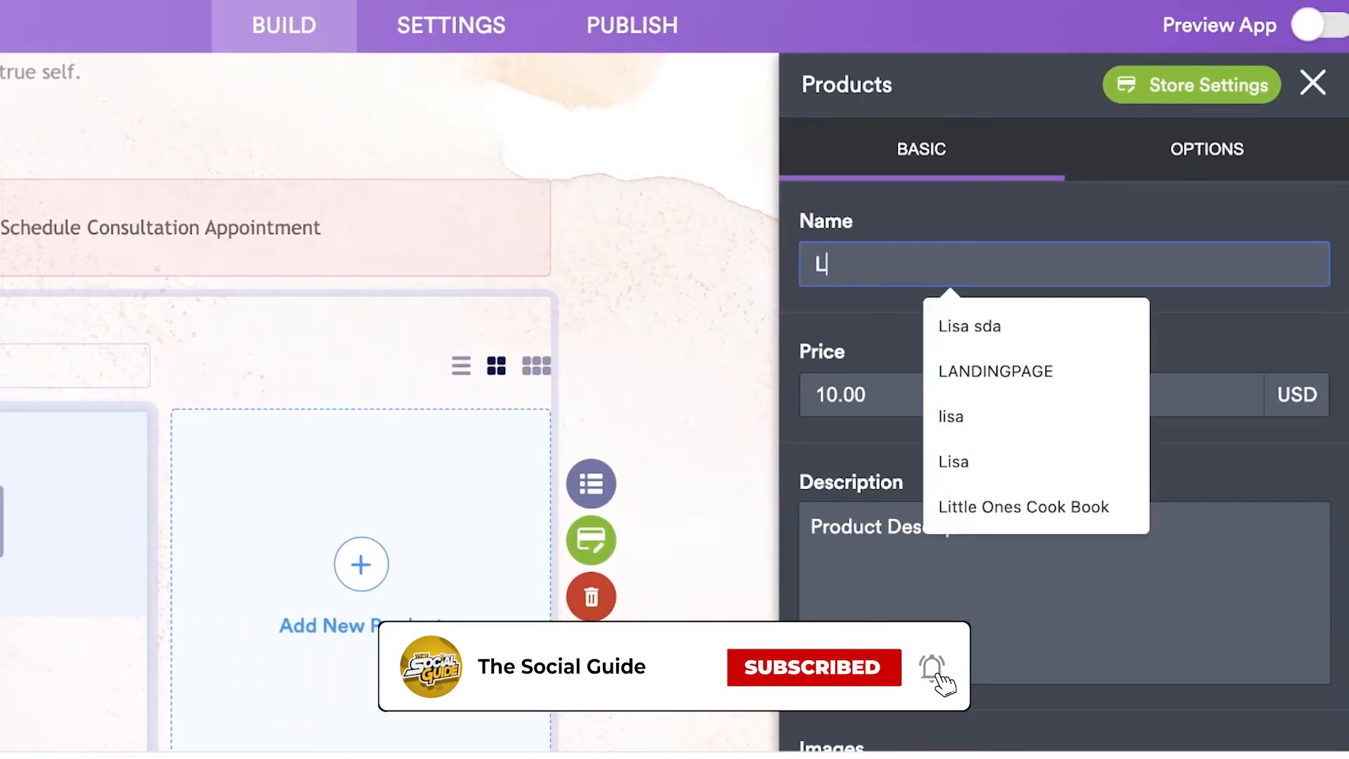
# Set the product description to "The best oil for thicker stronger lashes.", save the product and close its settings
pyautogui.click(1194, 585)
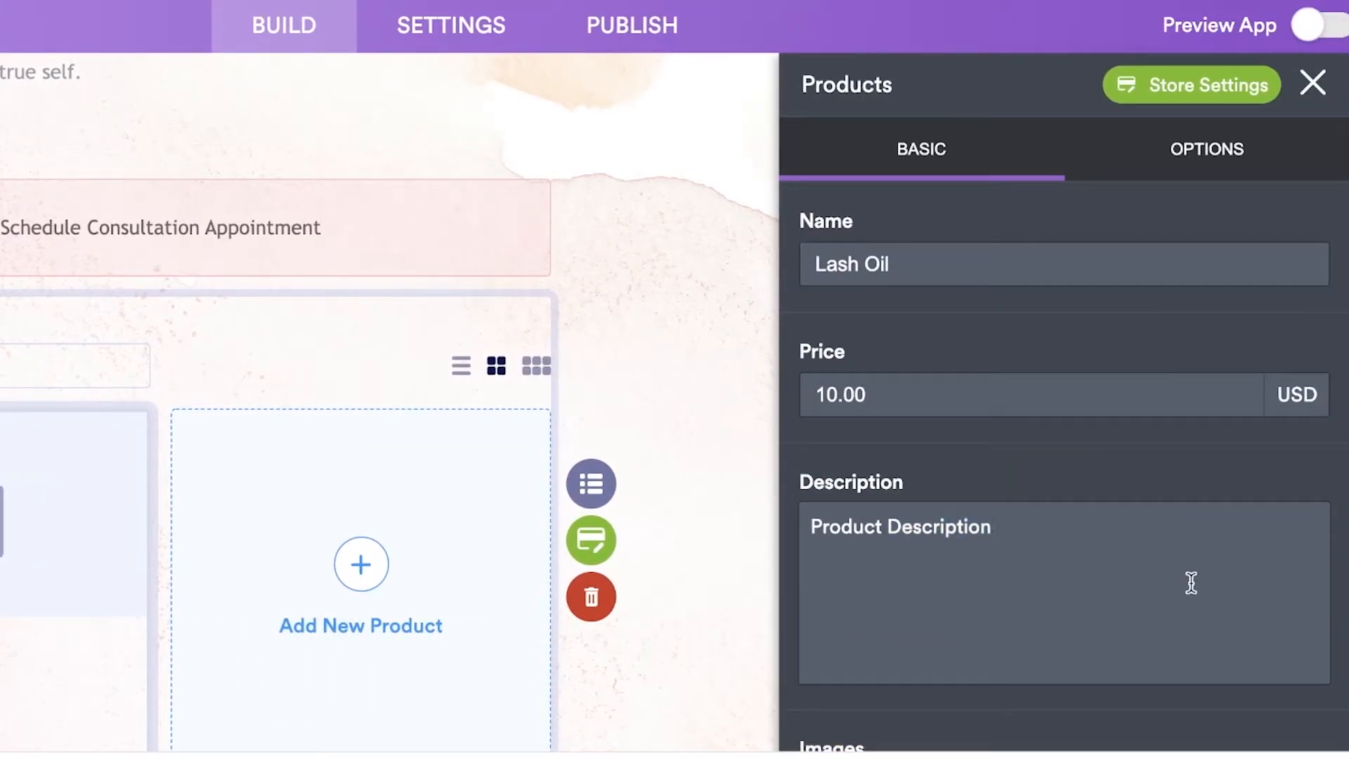
pyautogui.scroll(-5, 984, 467)
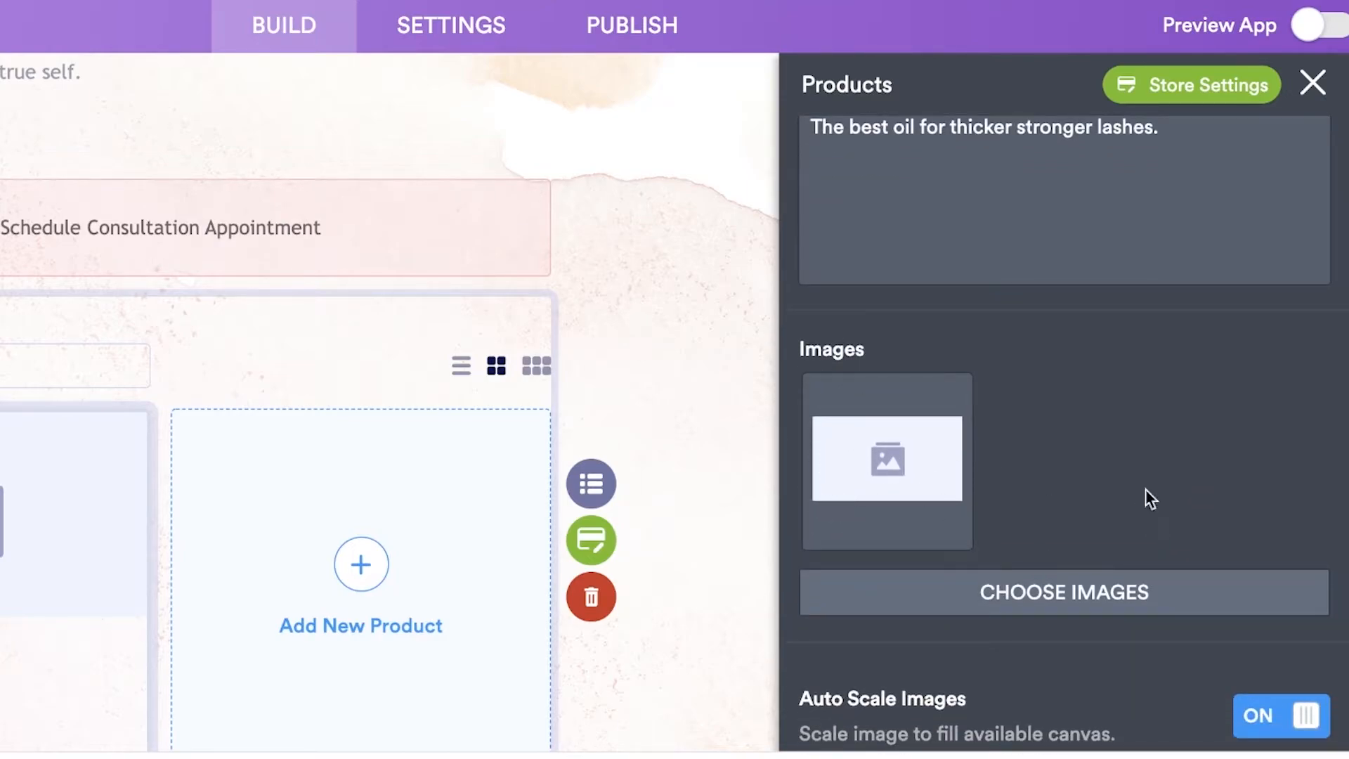
pyautogui.scroll(-2, 1108, 519)
pyautogui.click(898, 716)
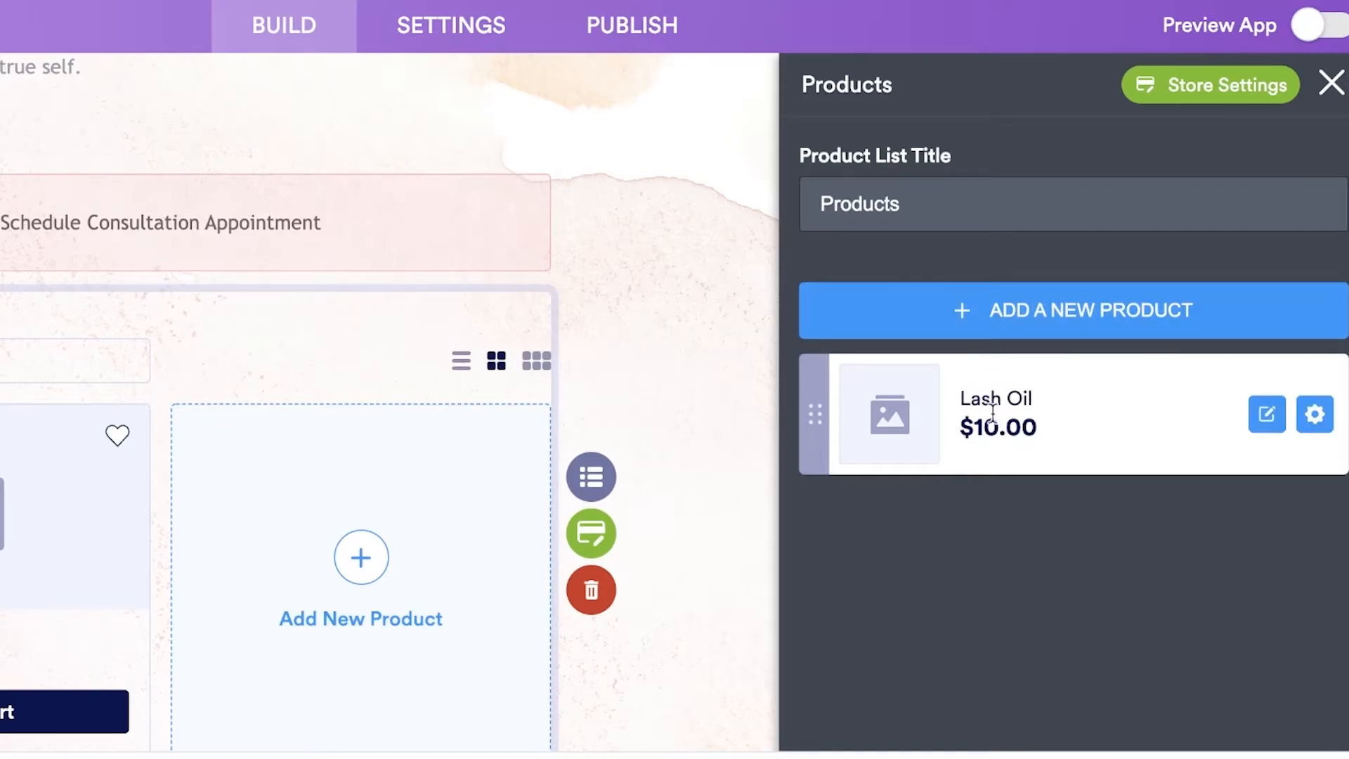
pyautogui.scroll(-5, 351, 555)
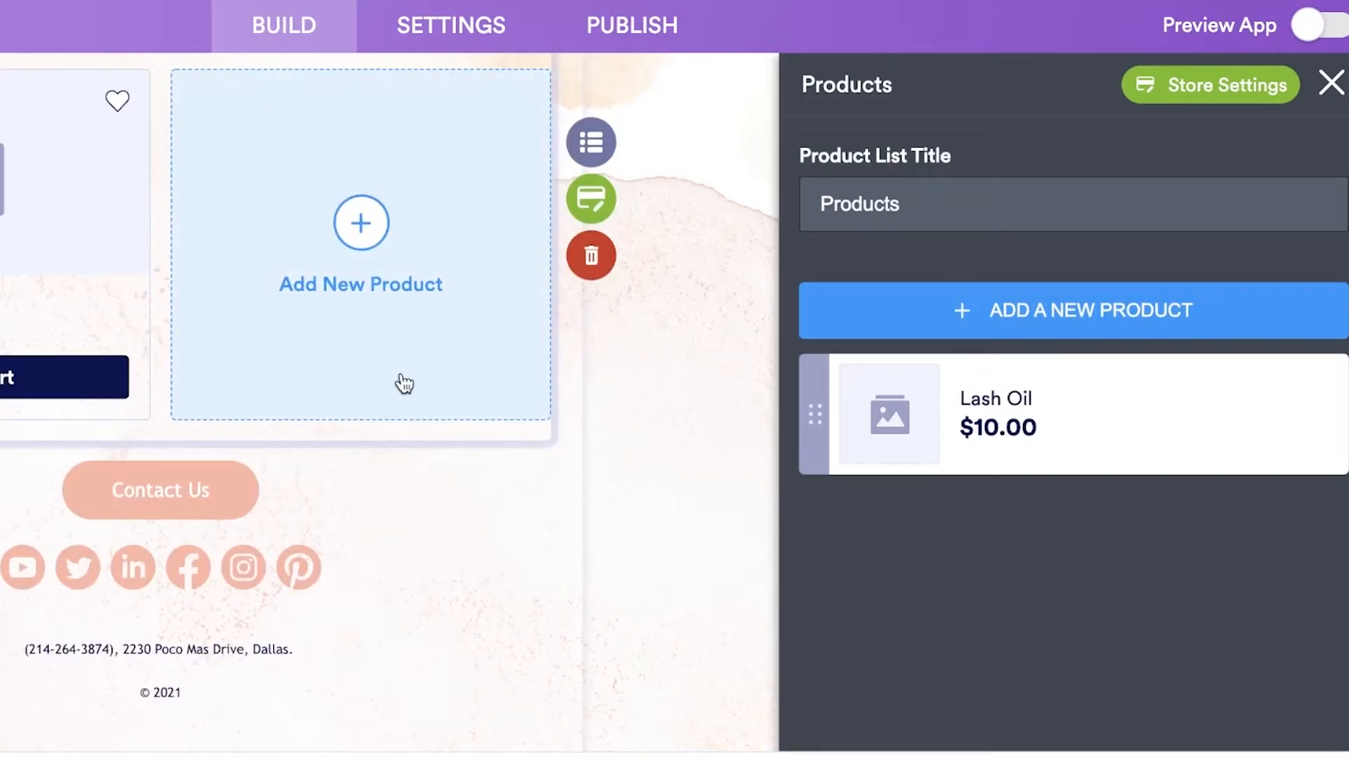
pyautogui.scroll(7, 295, 295)
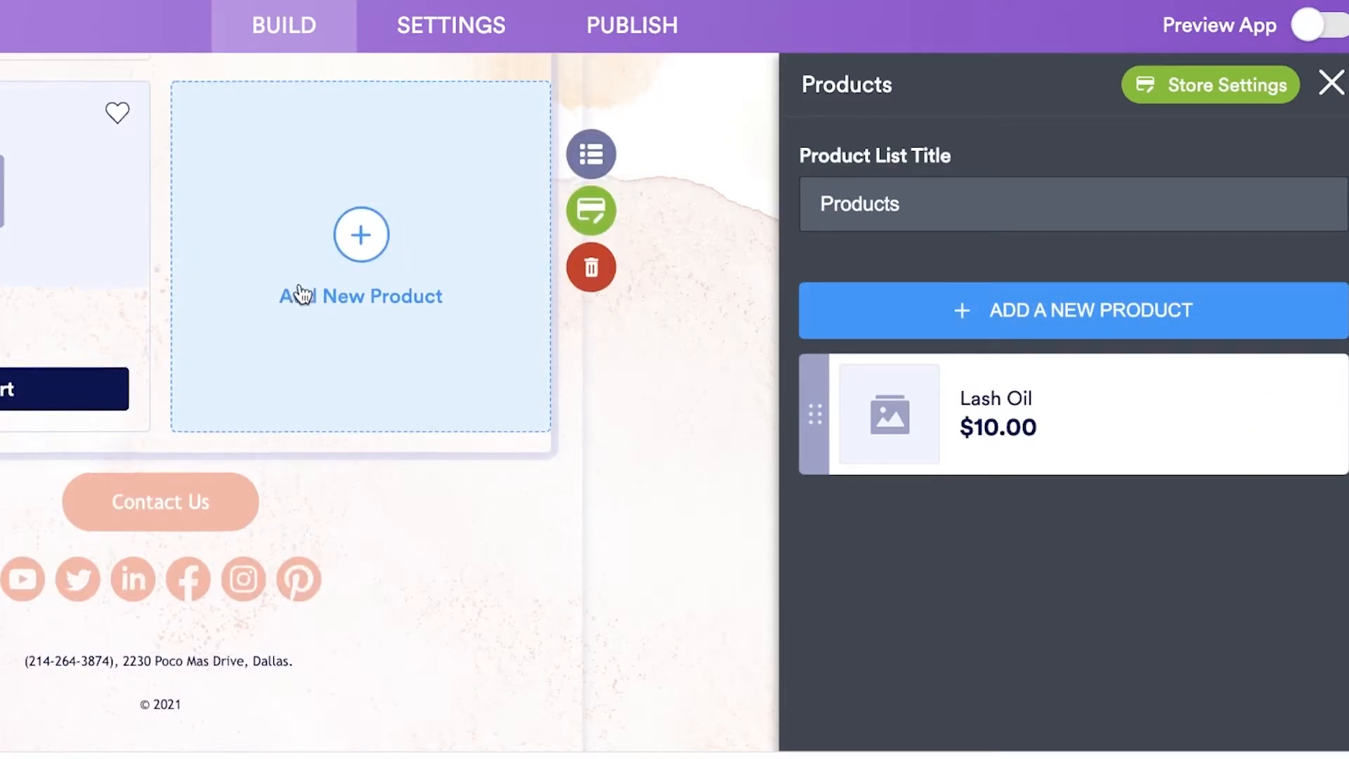
pyautogui.click(762, 162)
pyautogui.click(1331, 82)
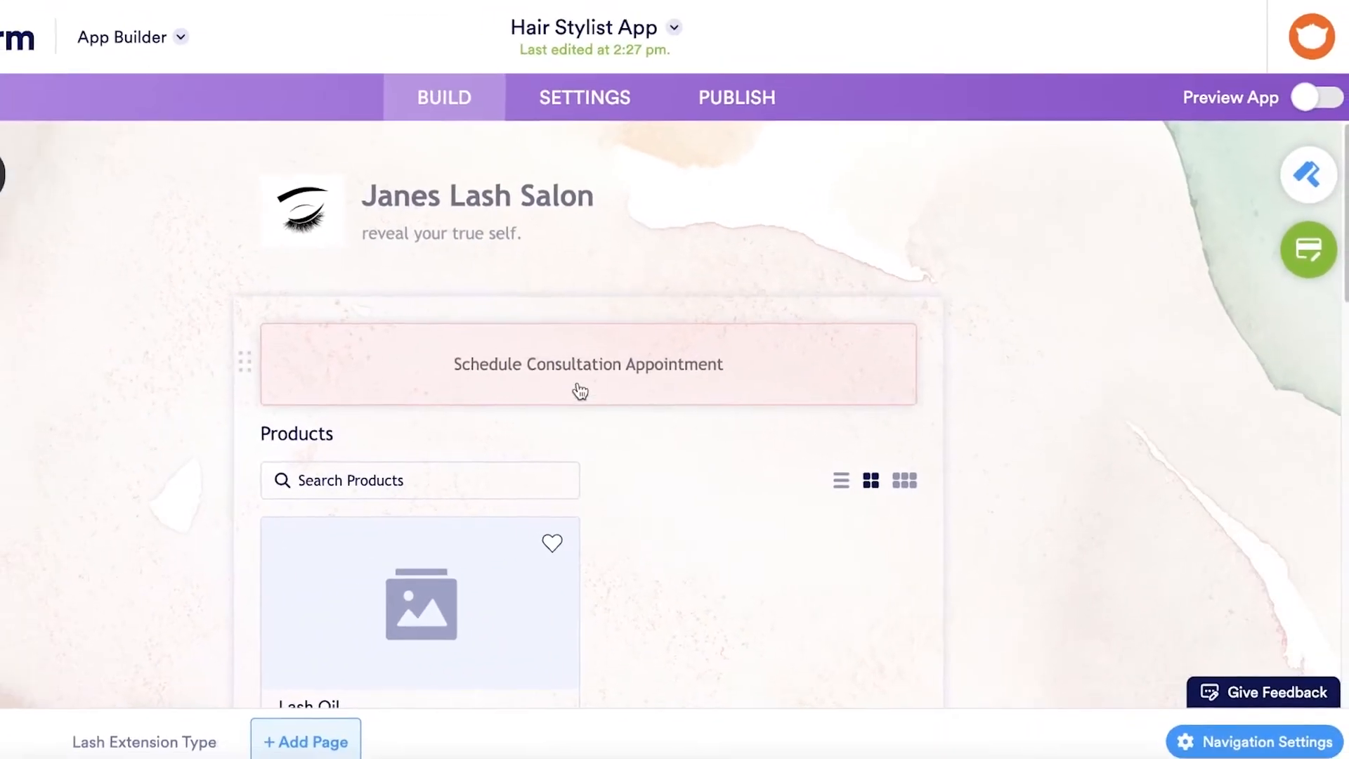
pyautogui.click(492, 367)
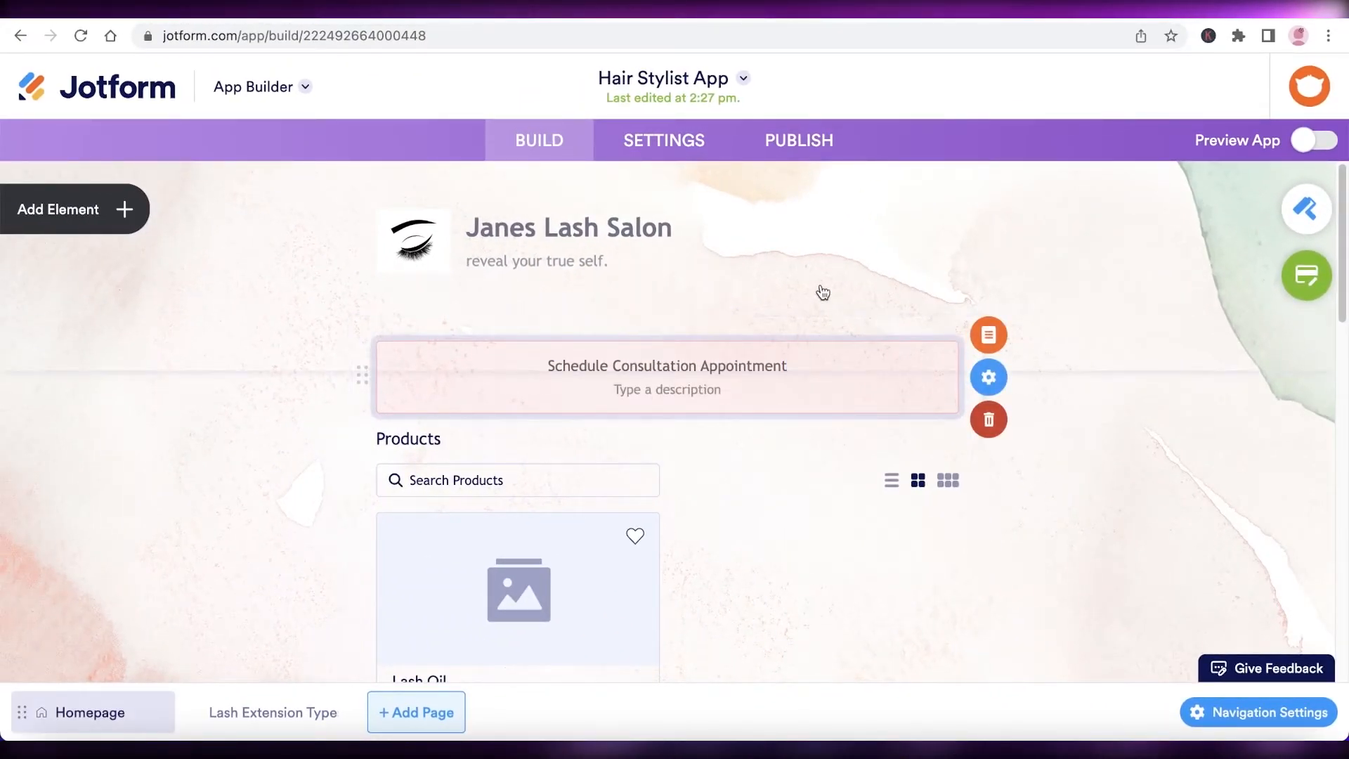
pyautogui.click(823, 292)
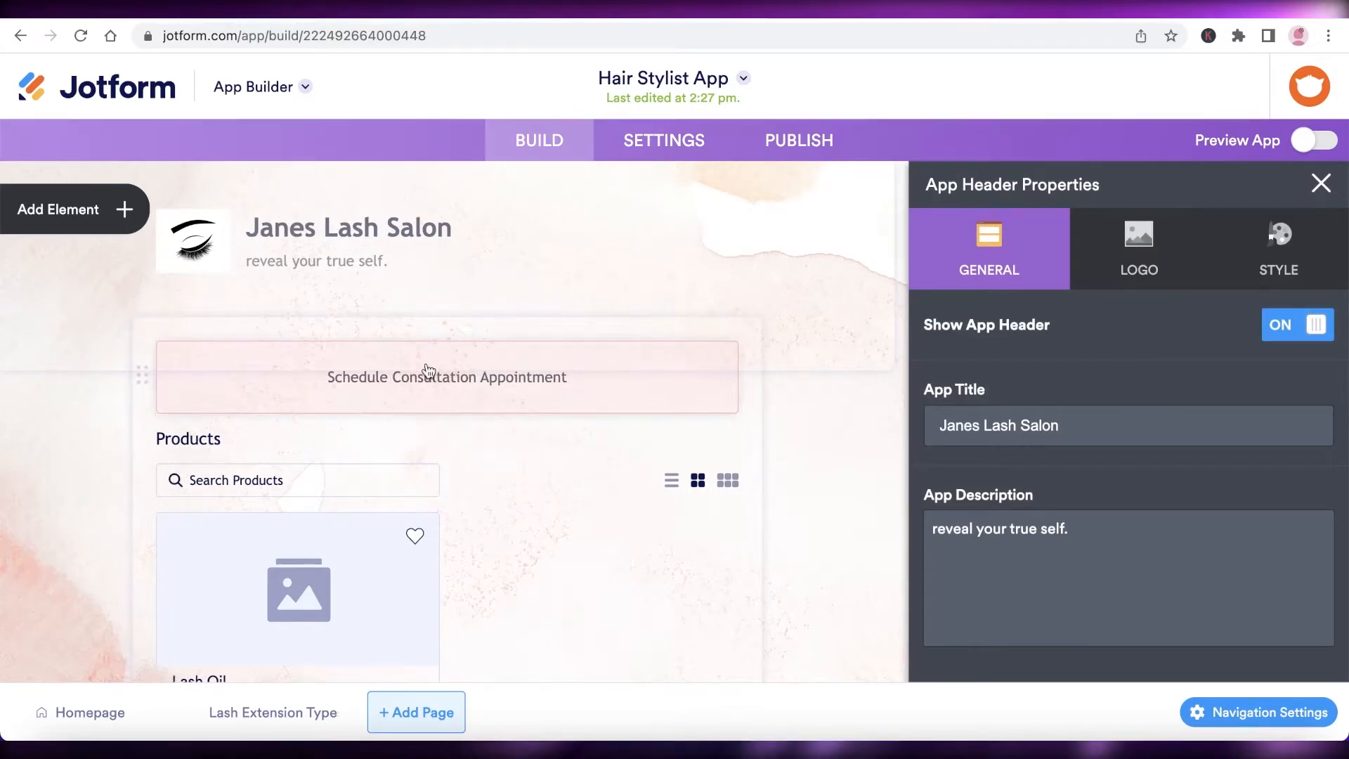
pyautogui.click(699, 355)
pyautogui.click(771, 208)
pyautogui.scroll(-7, 632, 379)
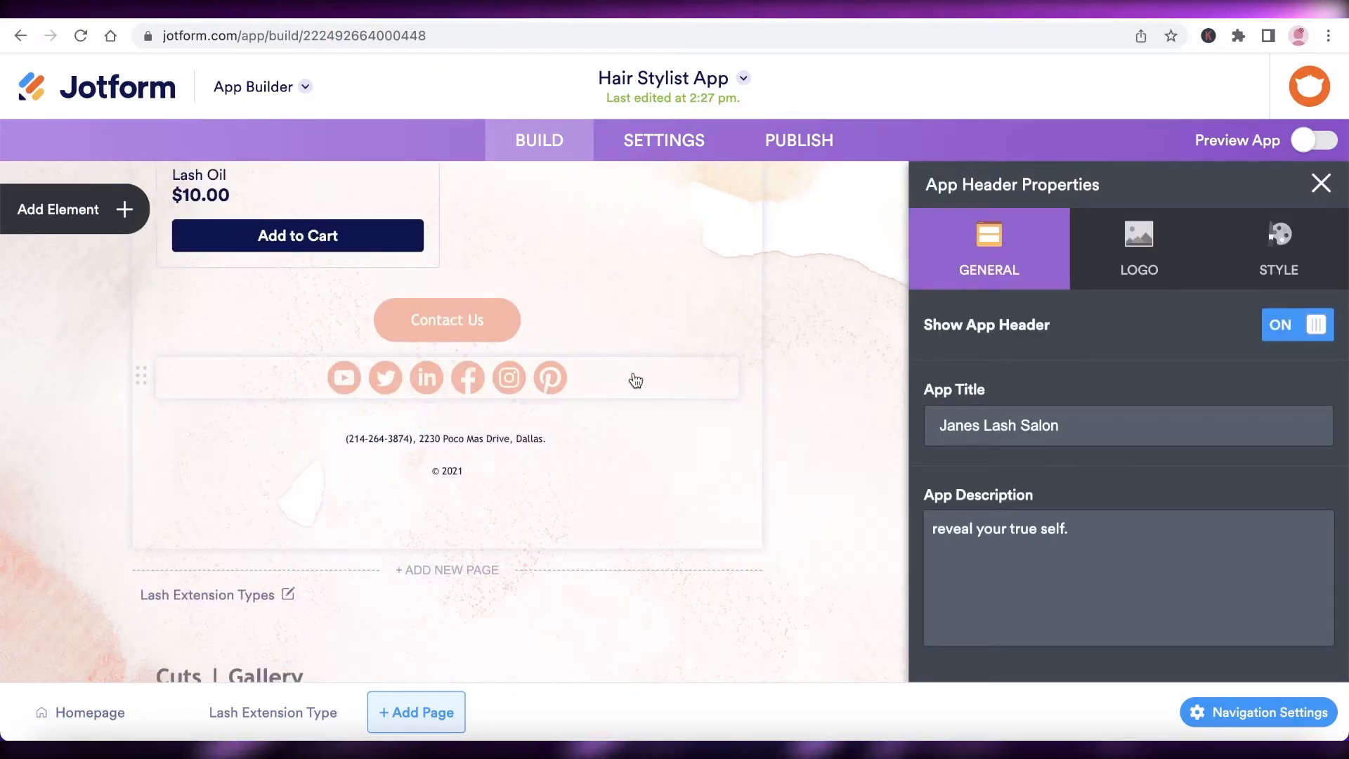
pyautogui.scroll(7, 467, 384)
# Browse the basic elements and the widgets that can be added to the app
pyautogui.click(40, 208)
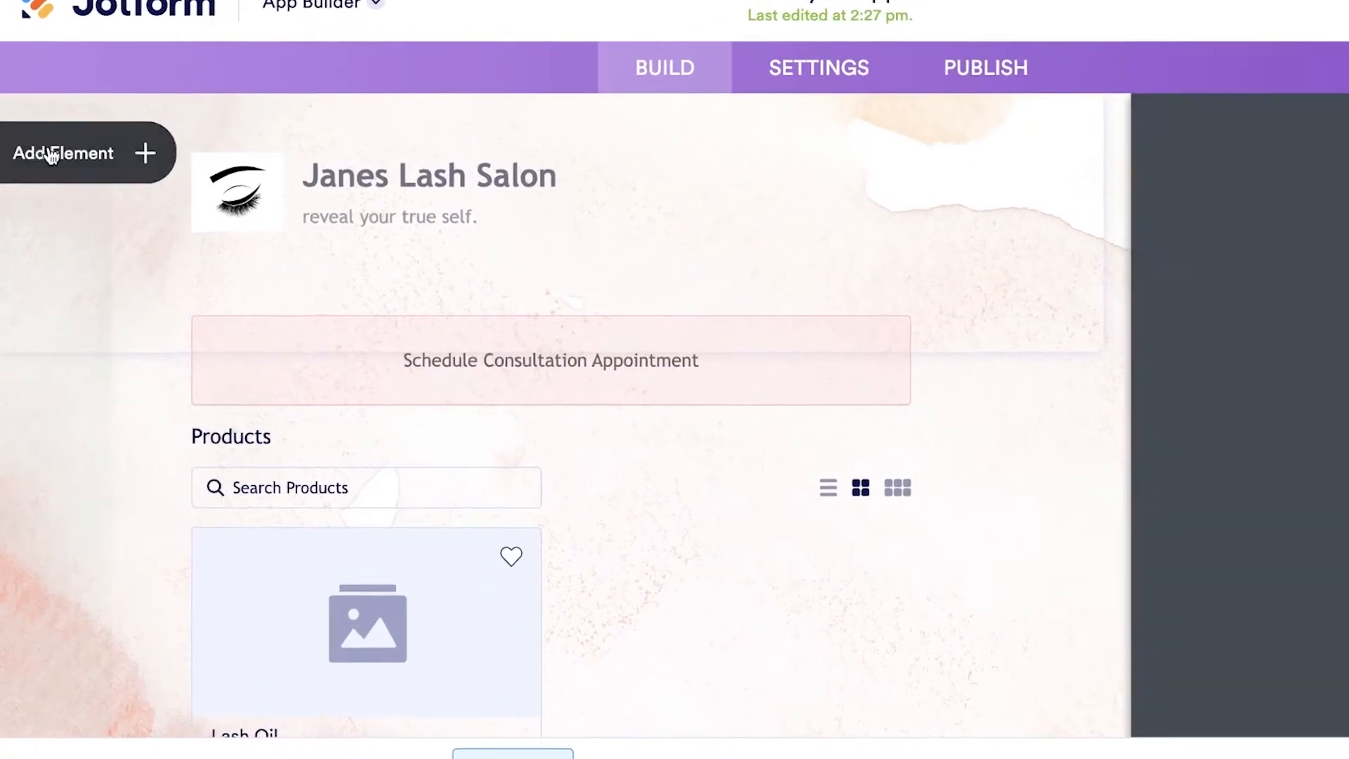
pyautogui.scroll(-5, 81, 507)
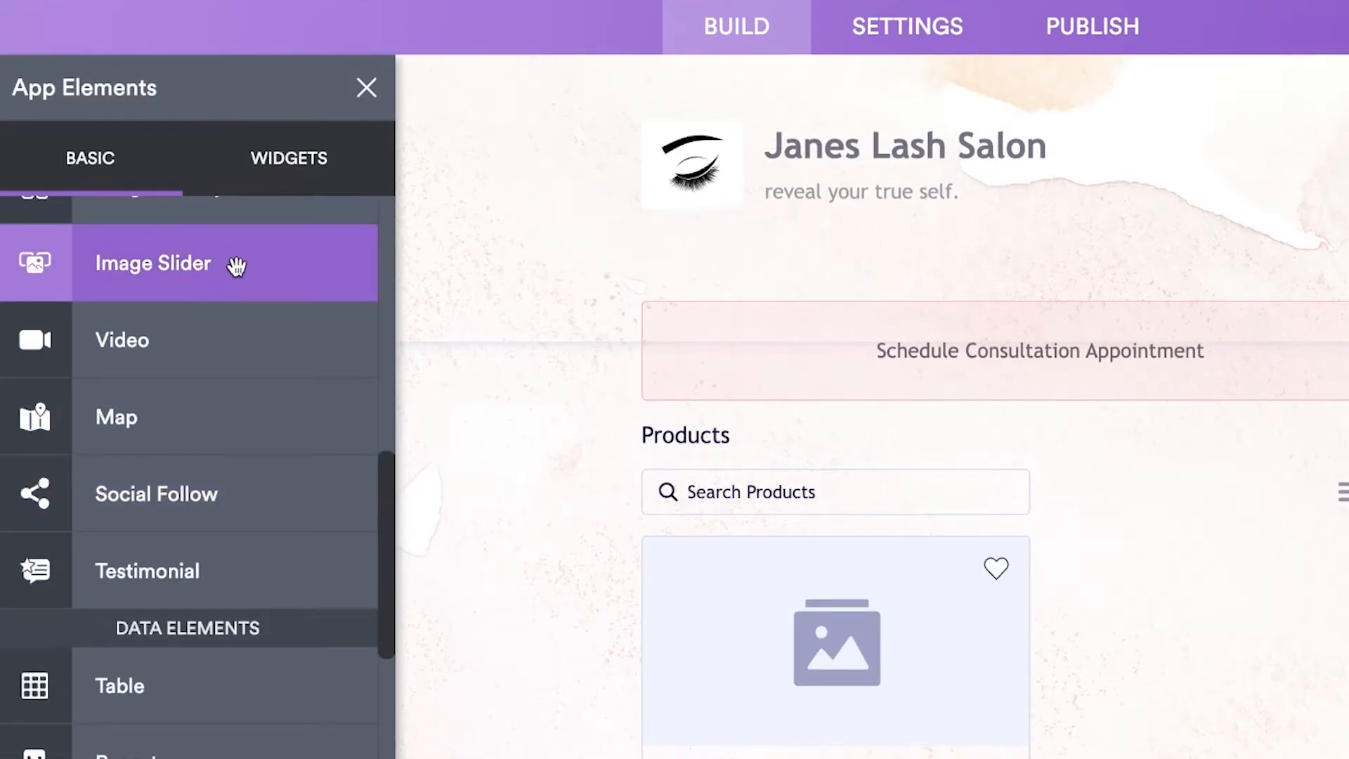
pyautogui.scroll(-1, 260, 337)
pyautogui.scroll(-4, 256, 344)
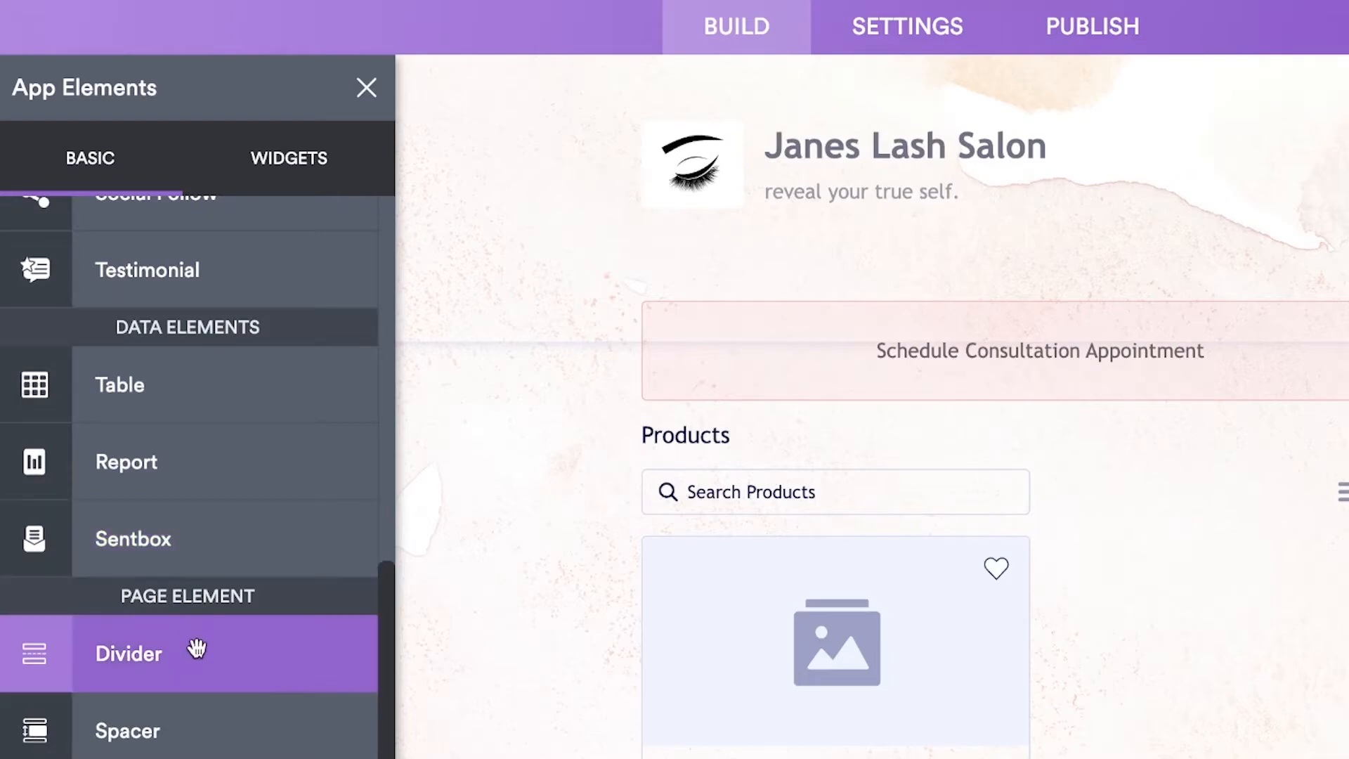
pyautogui.scroll(8, 196, 513)
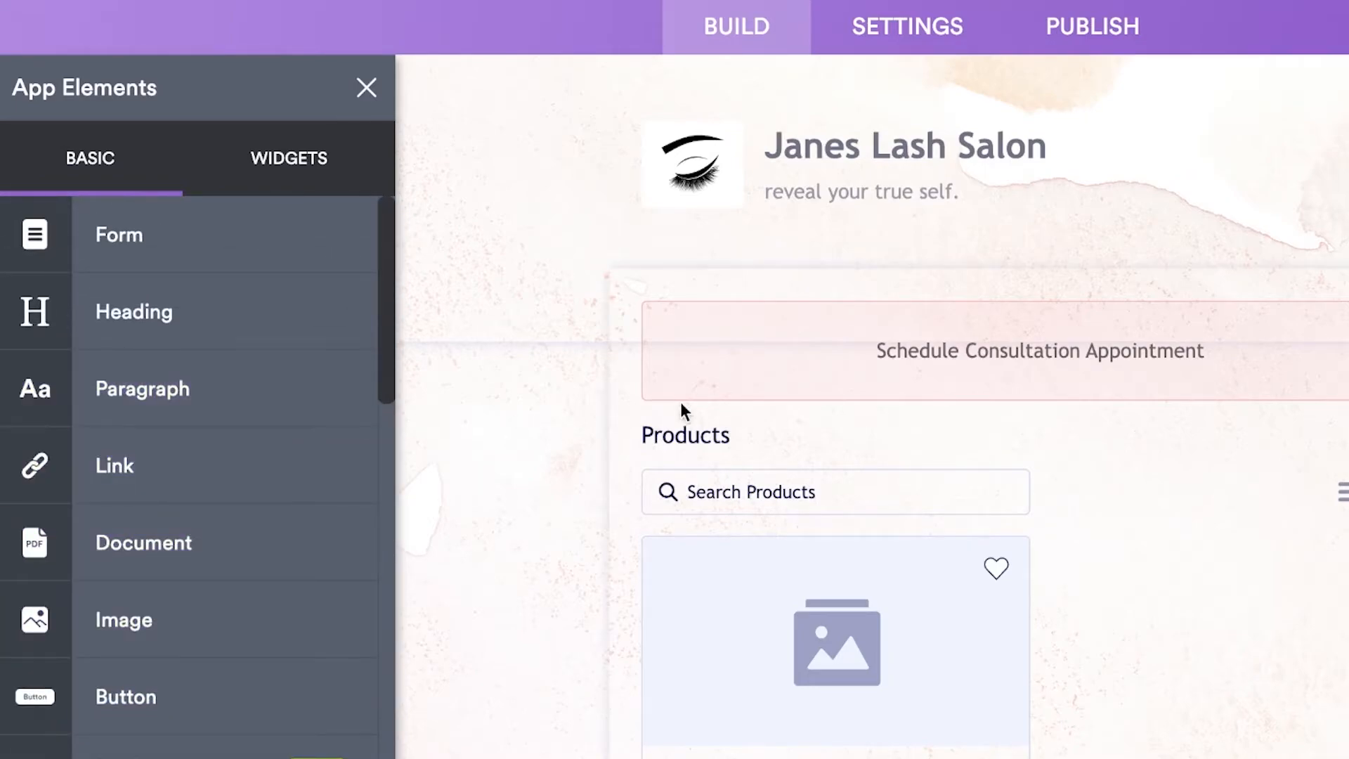
pyautogui.click(329, 189)
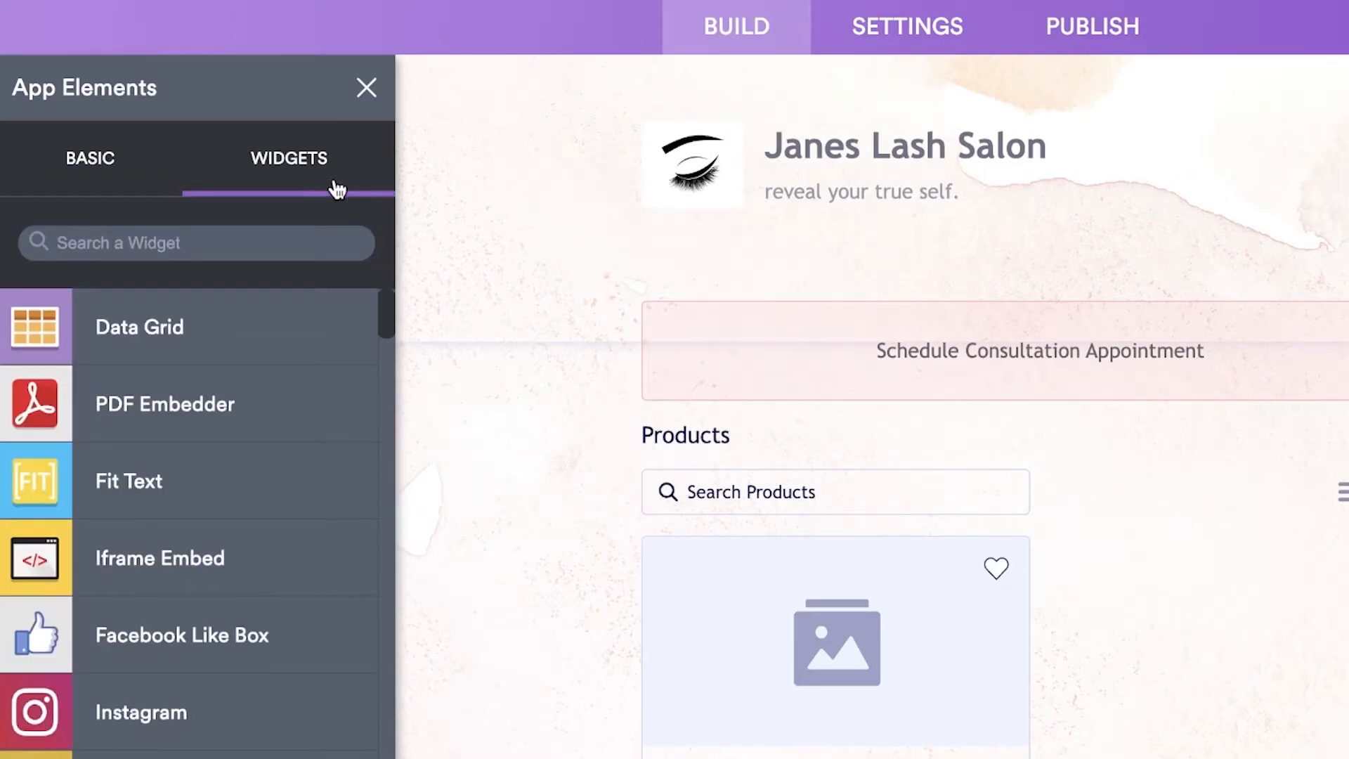
pyautogui.scroll(-1, 299, 563)
pyautogui.scroll(-10, 299, 562)
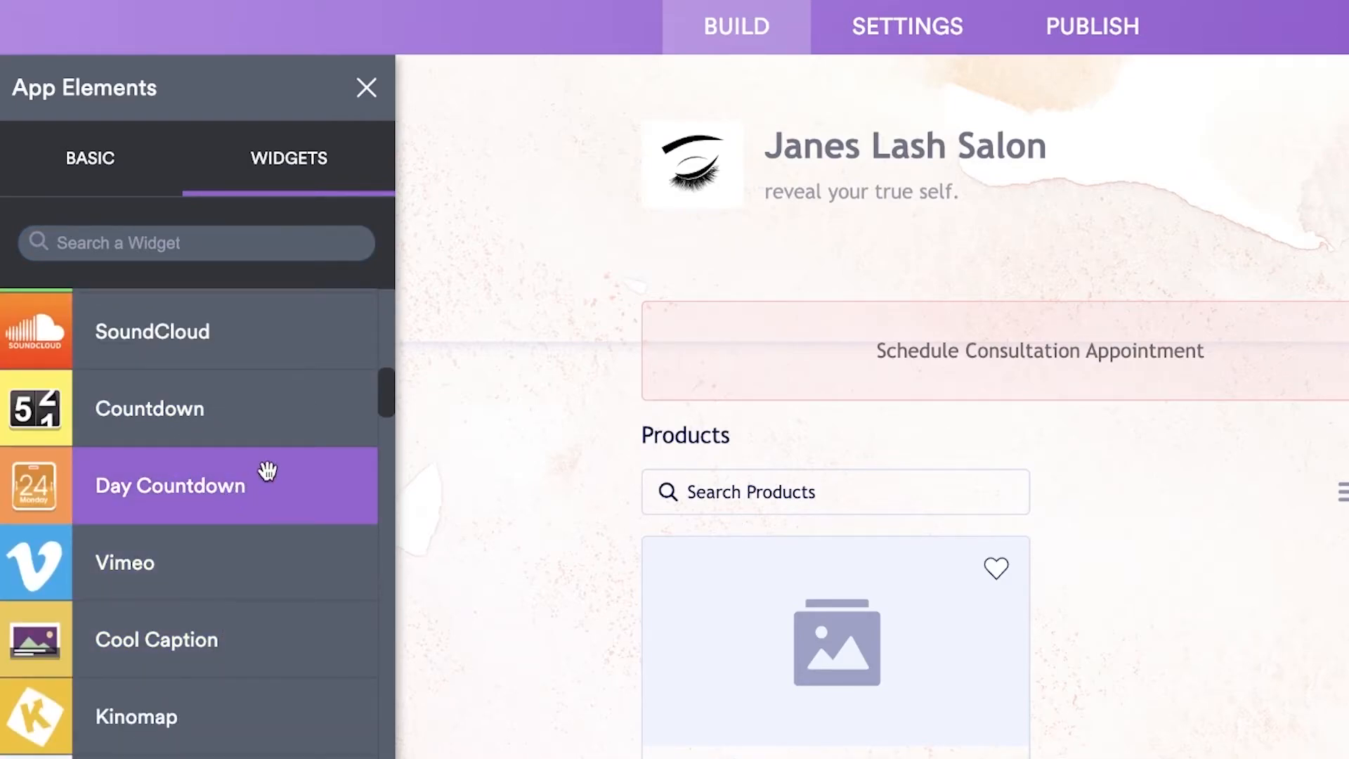
pyautogui.scroll(5, 265, 471)
pyautogui.click(107, 184)
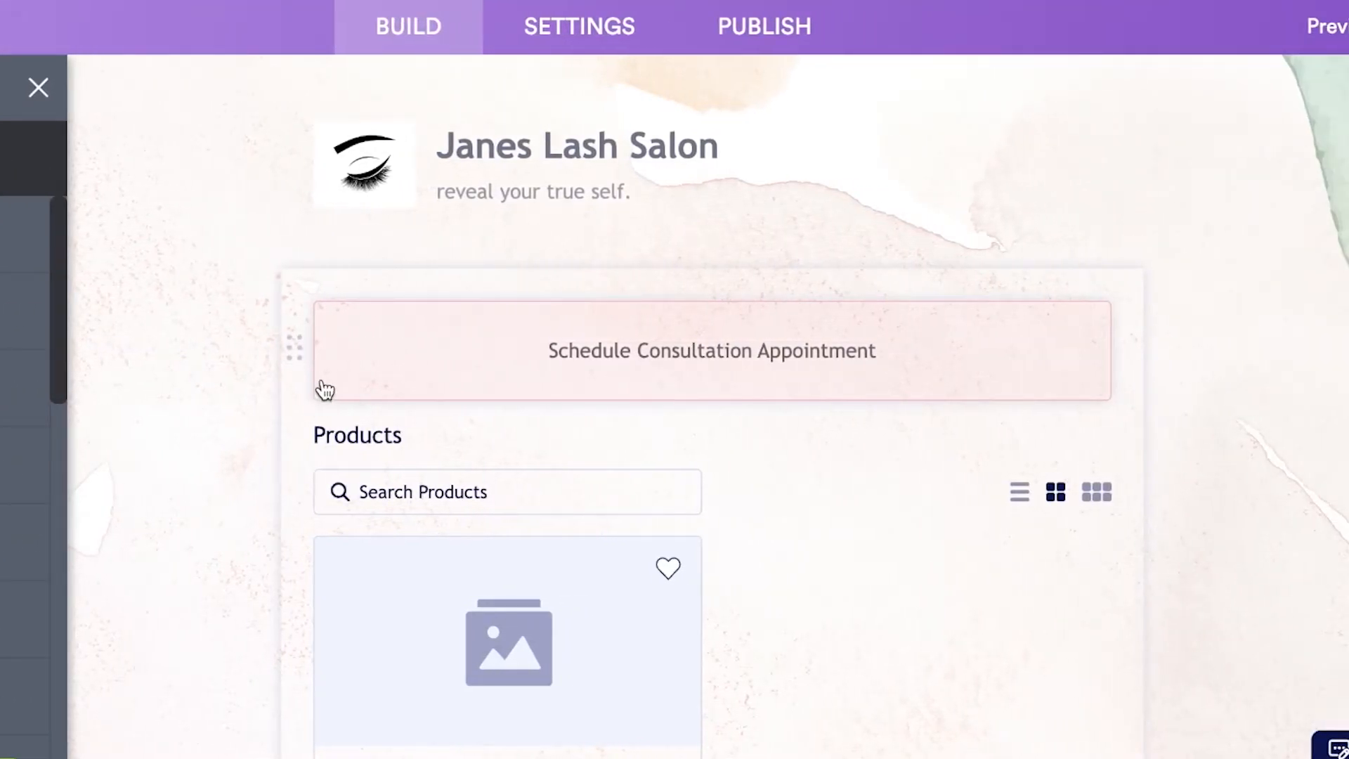
# Examine the general and style properties of the Schedule Consultation Appointment form, and close the properties
pyautogui.click(569, 367)
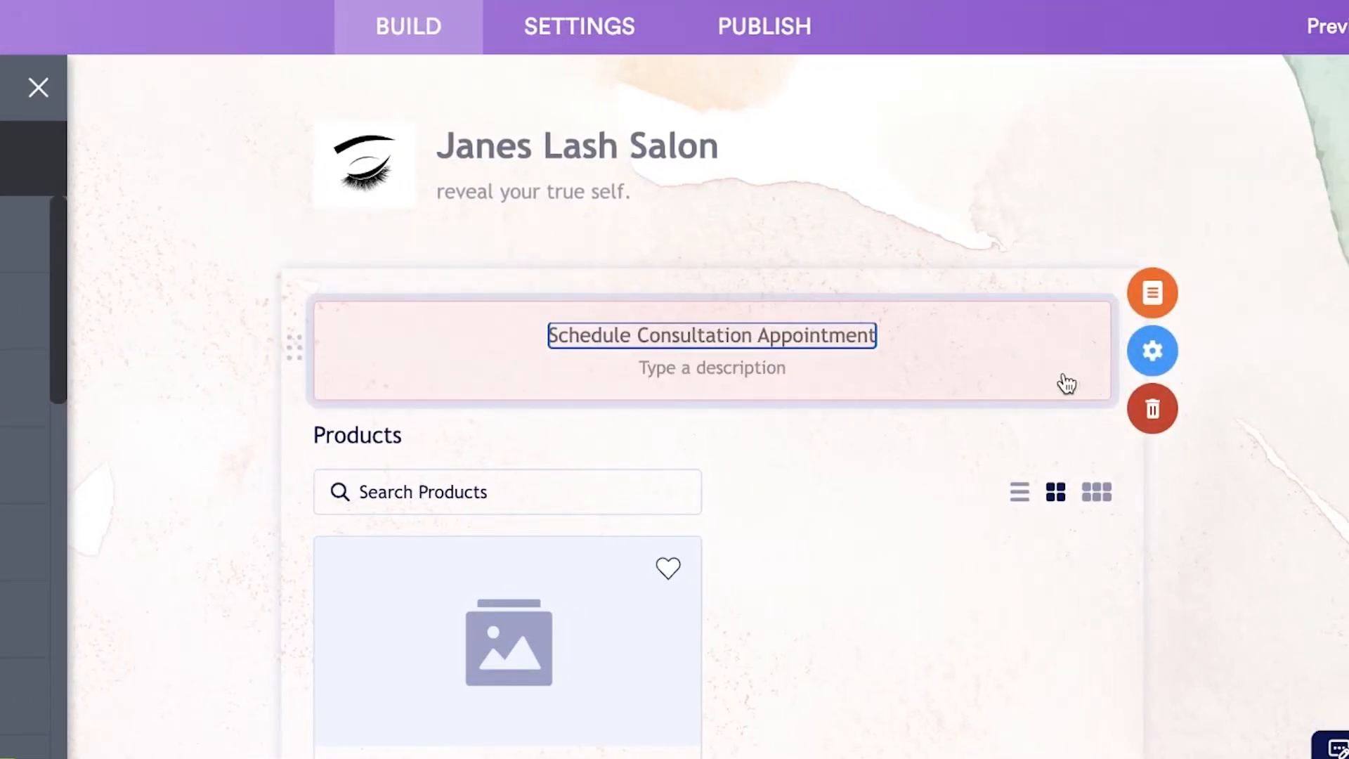
pyautogui.click(1208, 217)
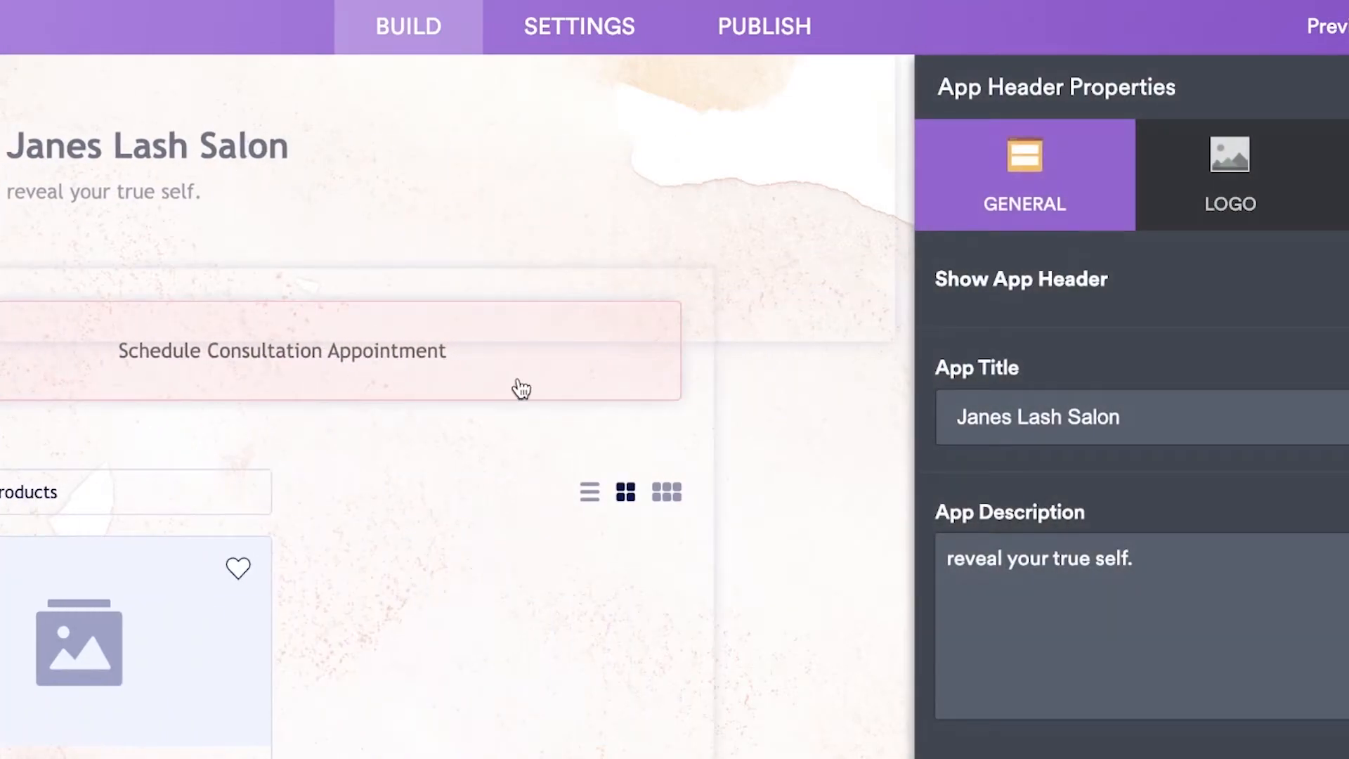
pyautogui.click(521, 389)
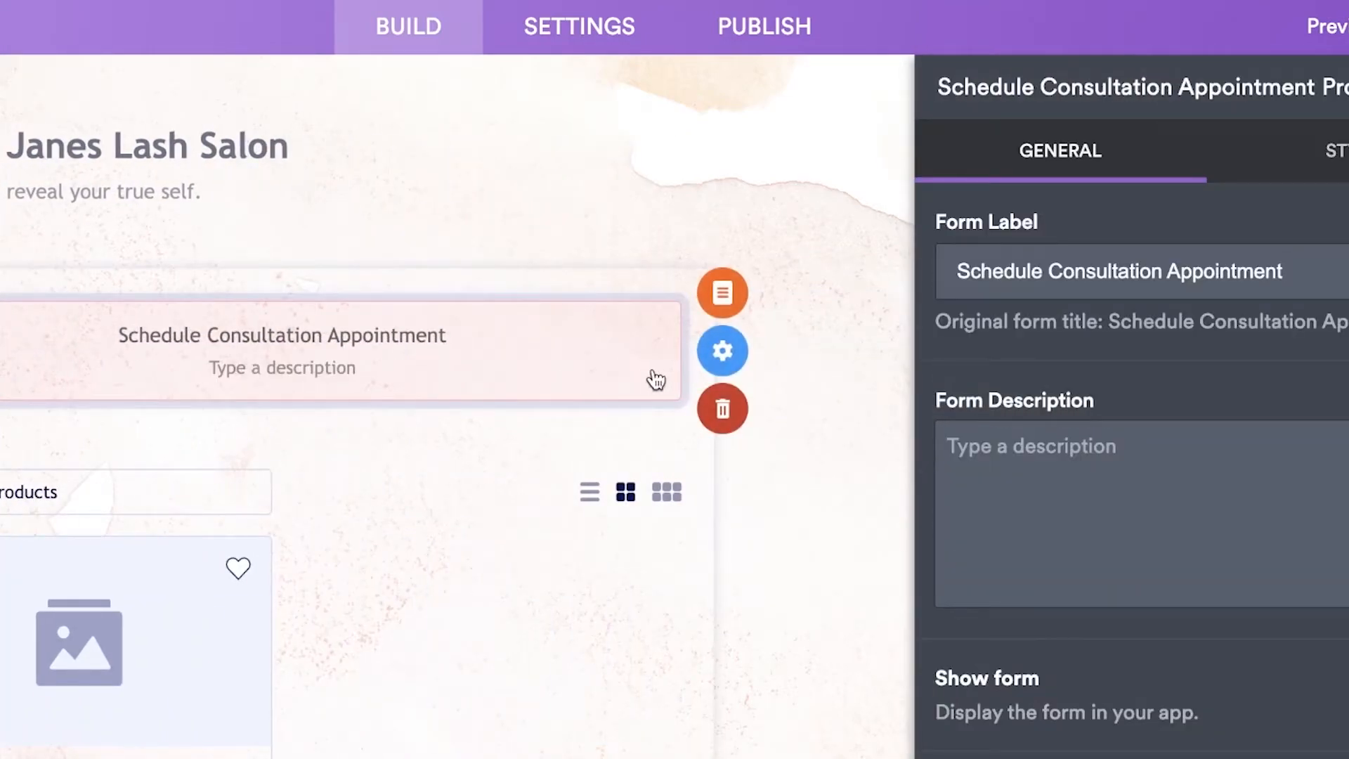
pyautogui.click(557, 260)
pyautogui.click(545, 359)
pyautogui.scroll(-1, 1177, 326)
pyautogui.scroll(-1, 1195, 281)
pyautogui.scroll(-5, 1180, 393)
pyautogui.scroll(4, 1180, 355)
pyautogui.scroll(-4, 1034, 355)
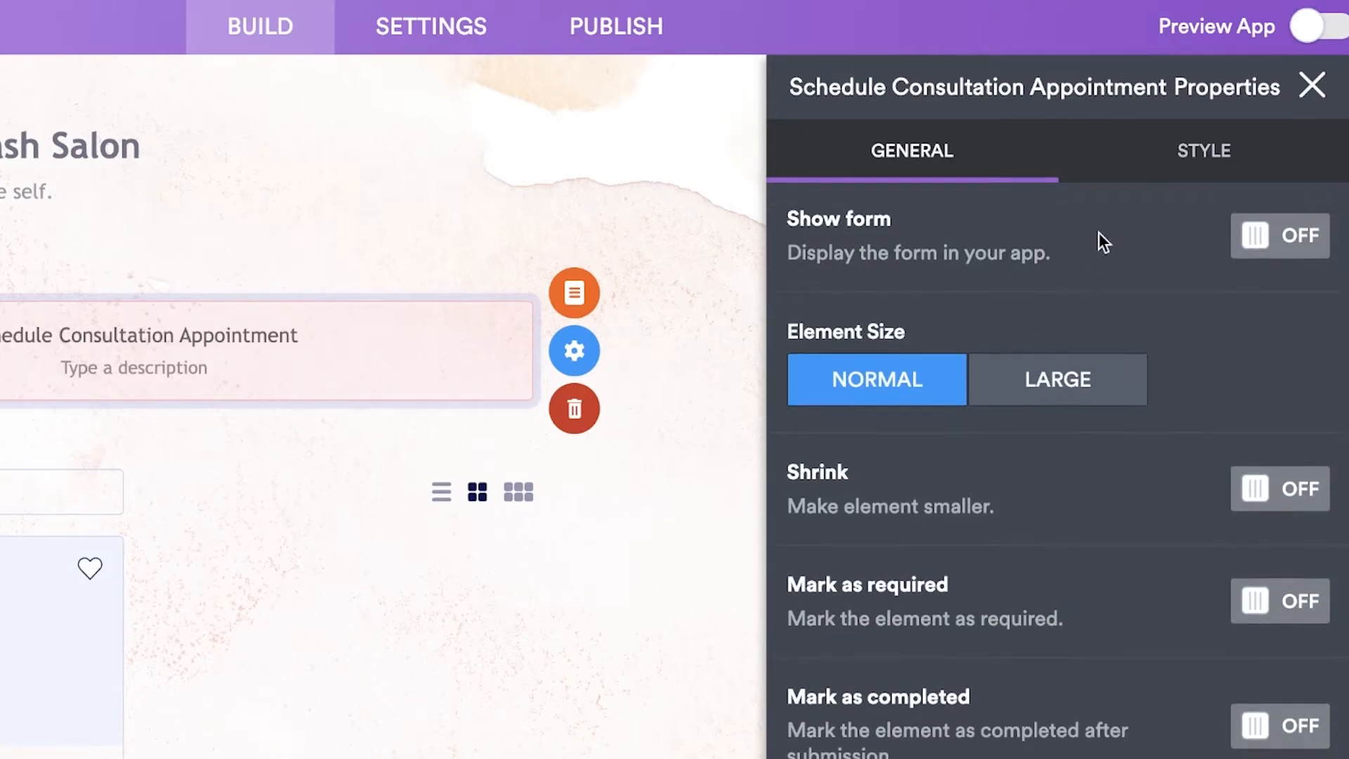
pyautogui.click(1131, 158)
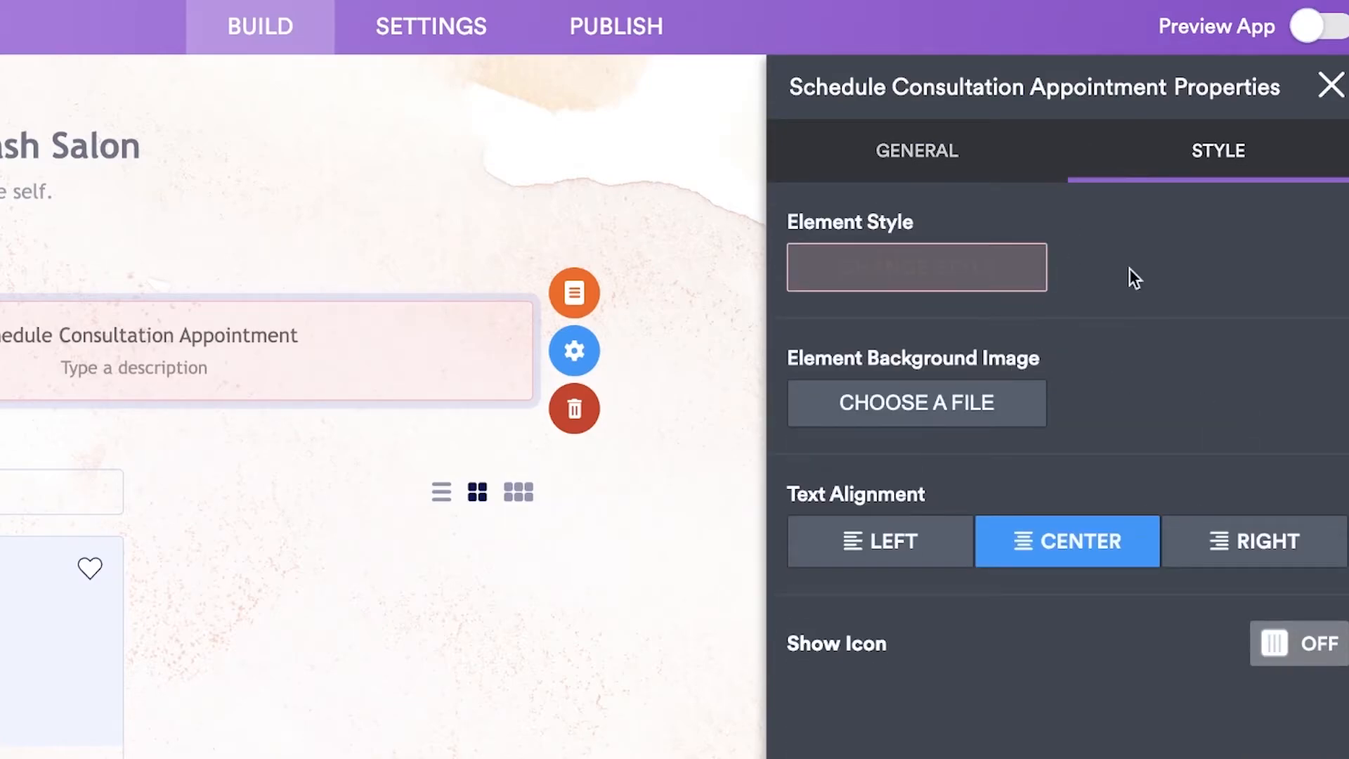
pyautogui.click(589, 300)
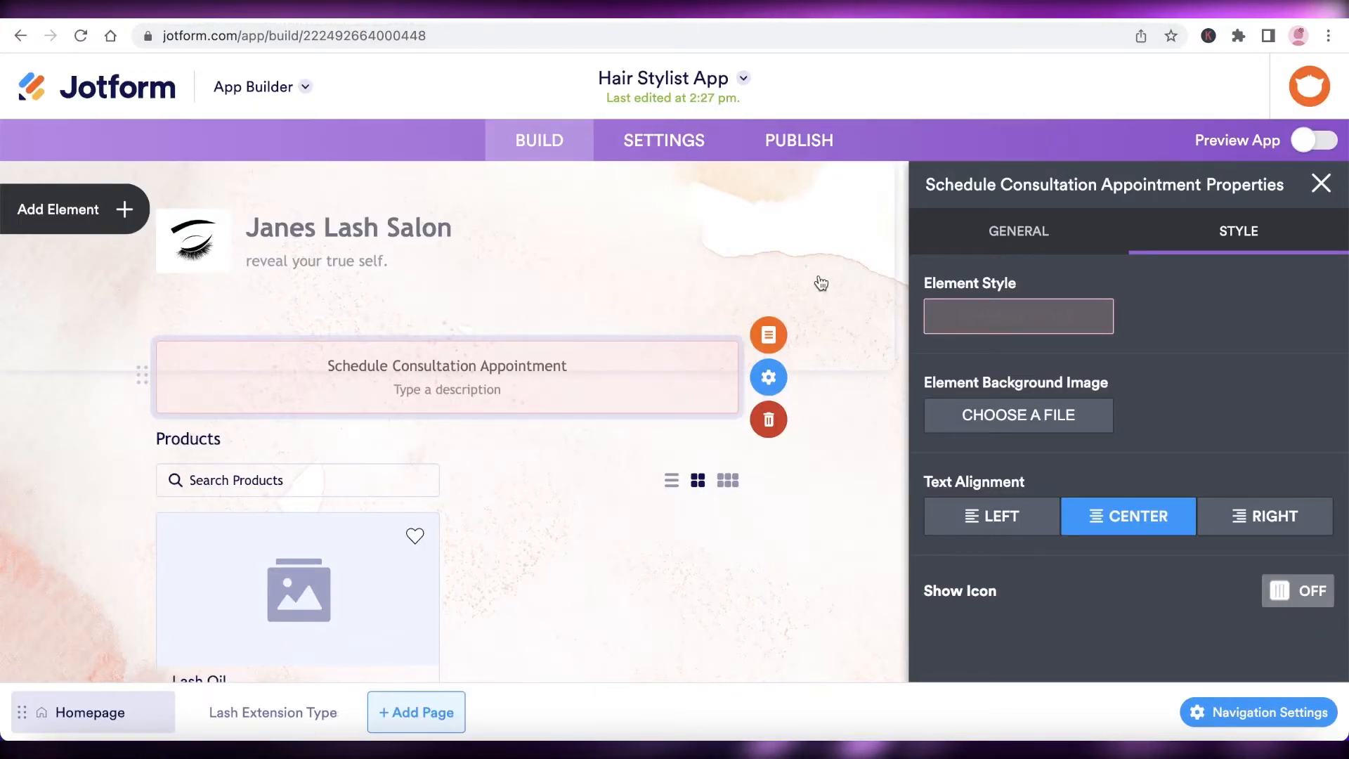
pyautogui.click(878, 235)
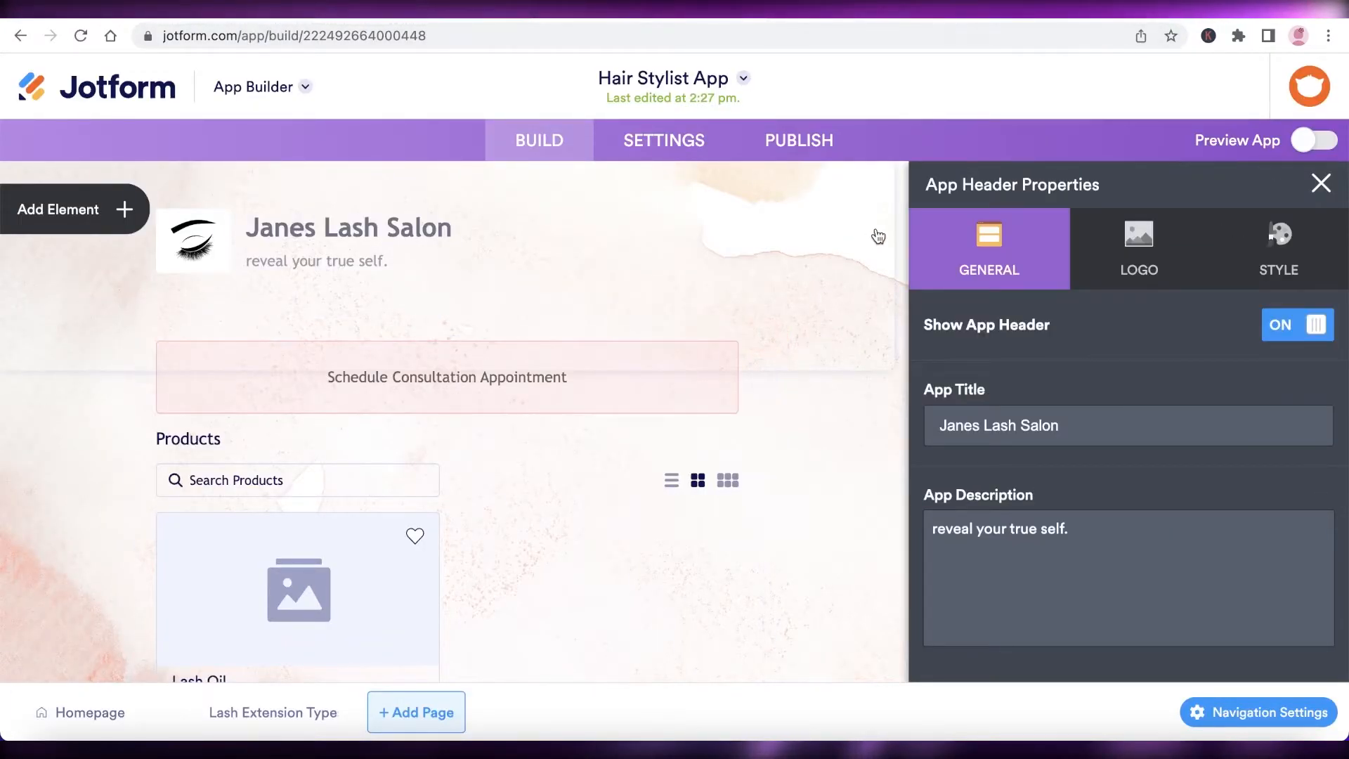
pyautogui.click(1321, 183)
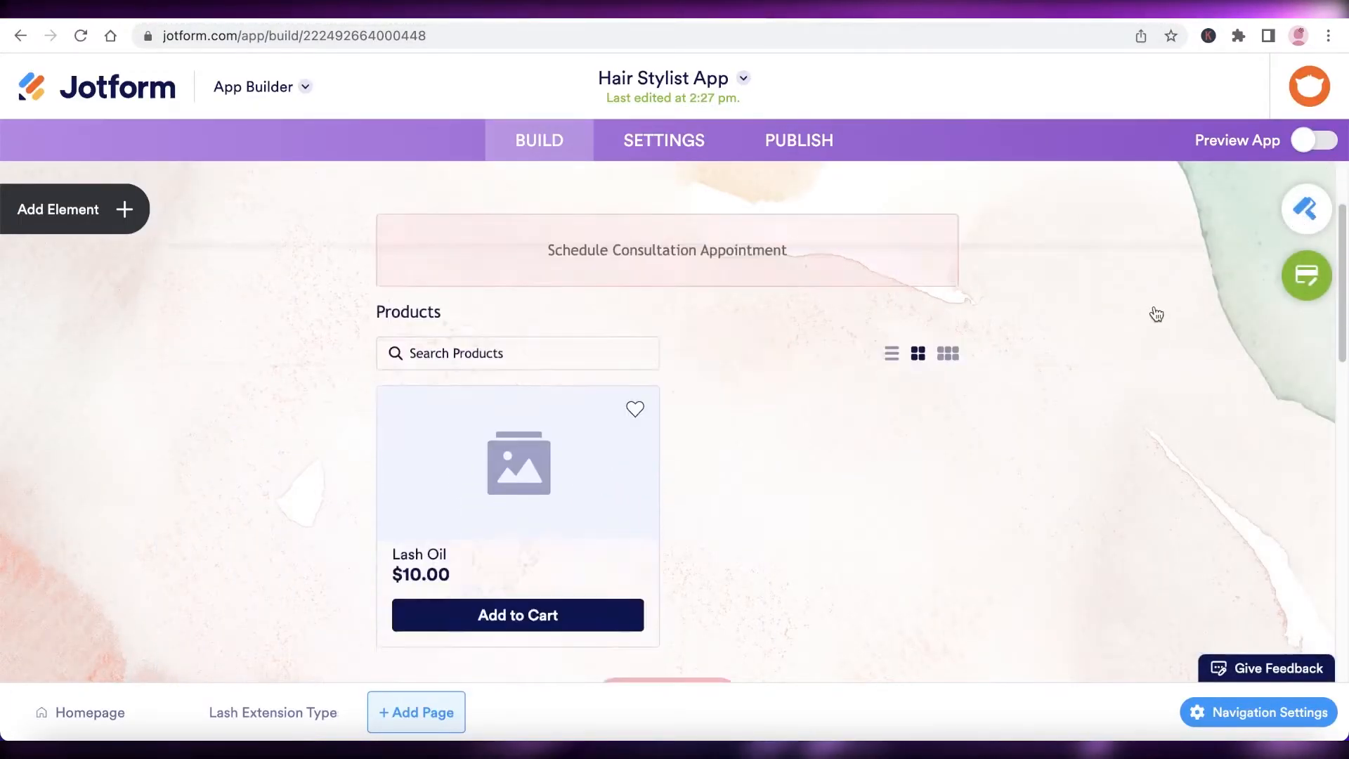
# Review the app's pages from the salon header through the product list and footer to the wig pictures
pyautogui.scroll(-10, 1162, 309)
pyautogui.scroll(7, 993, 205)
pyautogui.scroll(-1, 1149, 350)
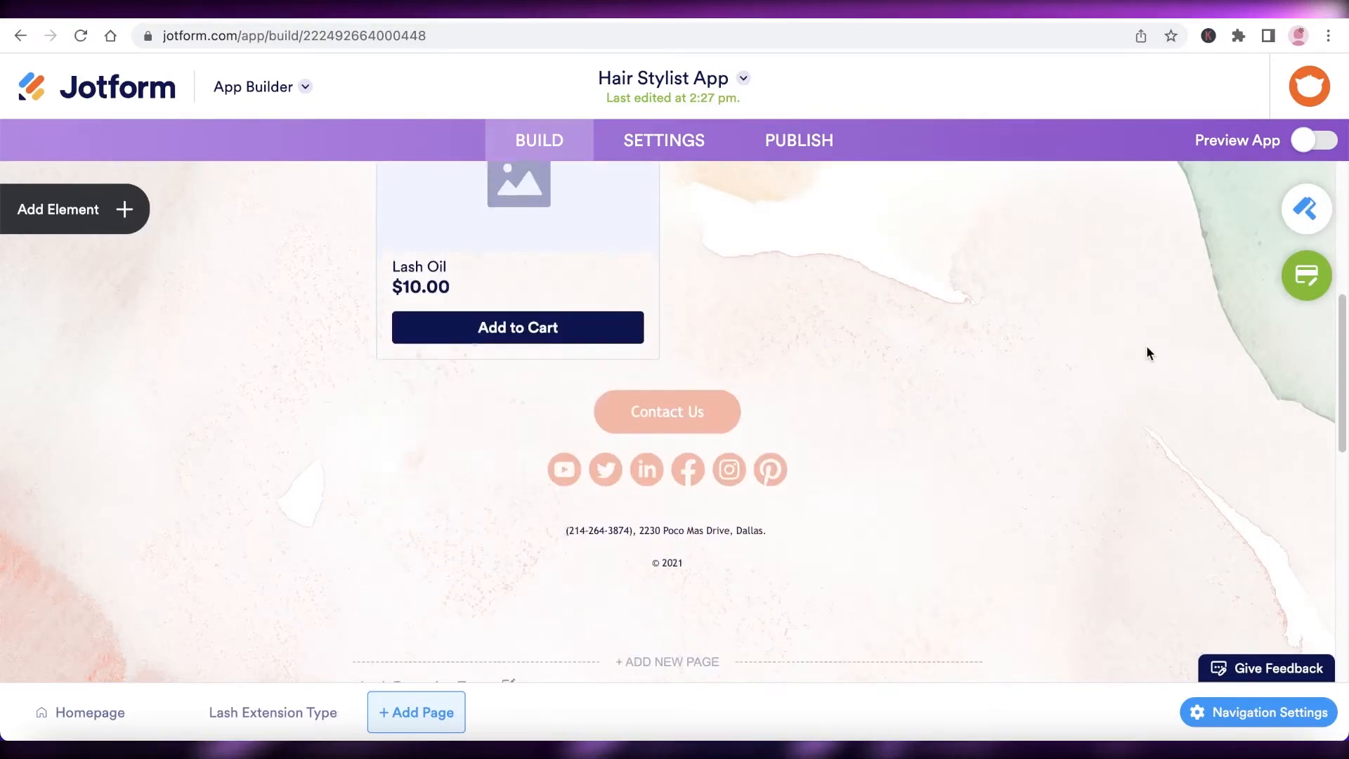
pyautogui.scroll(-4, 1138, 344)
pyautogui.scroll(10, 1127, 334)
pyautogui.scroll(-15, 914, 299)
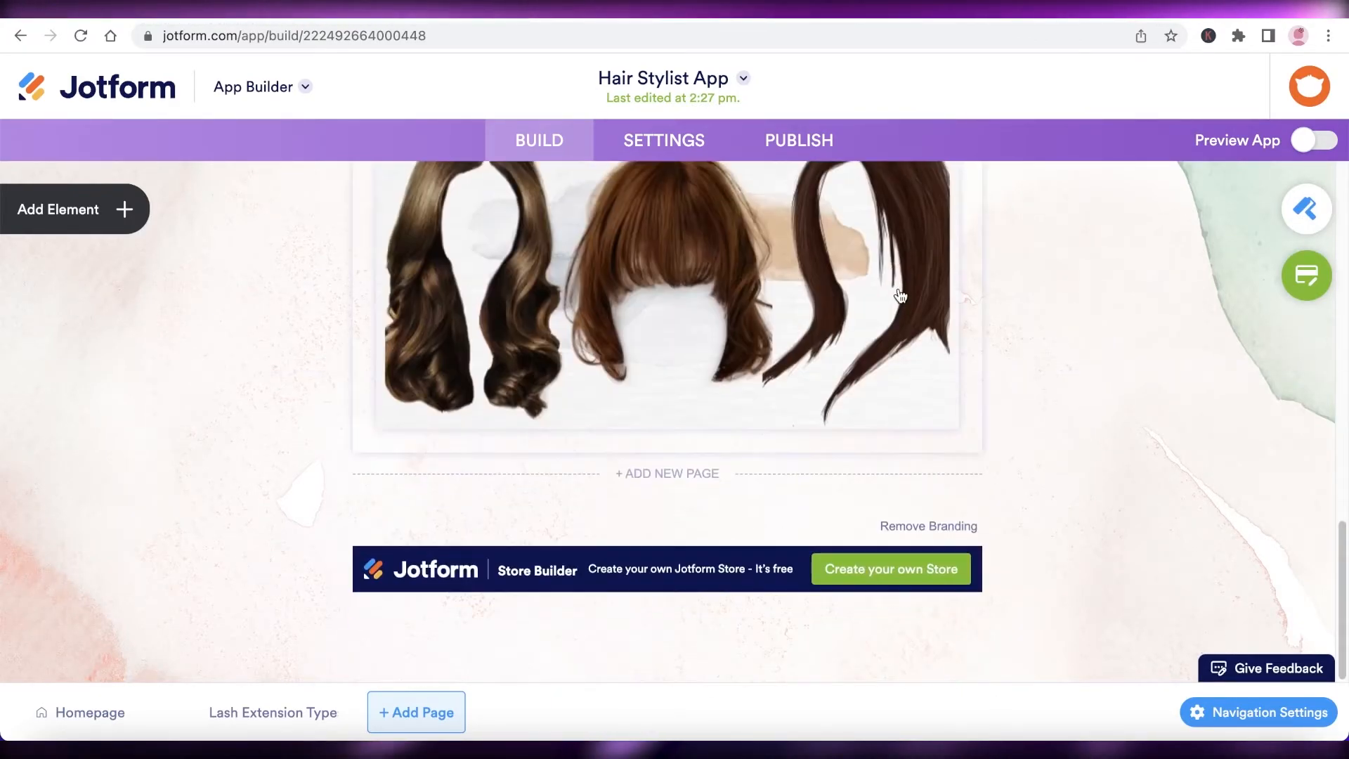
pyautogui.scroll(15, 777, 401)
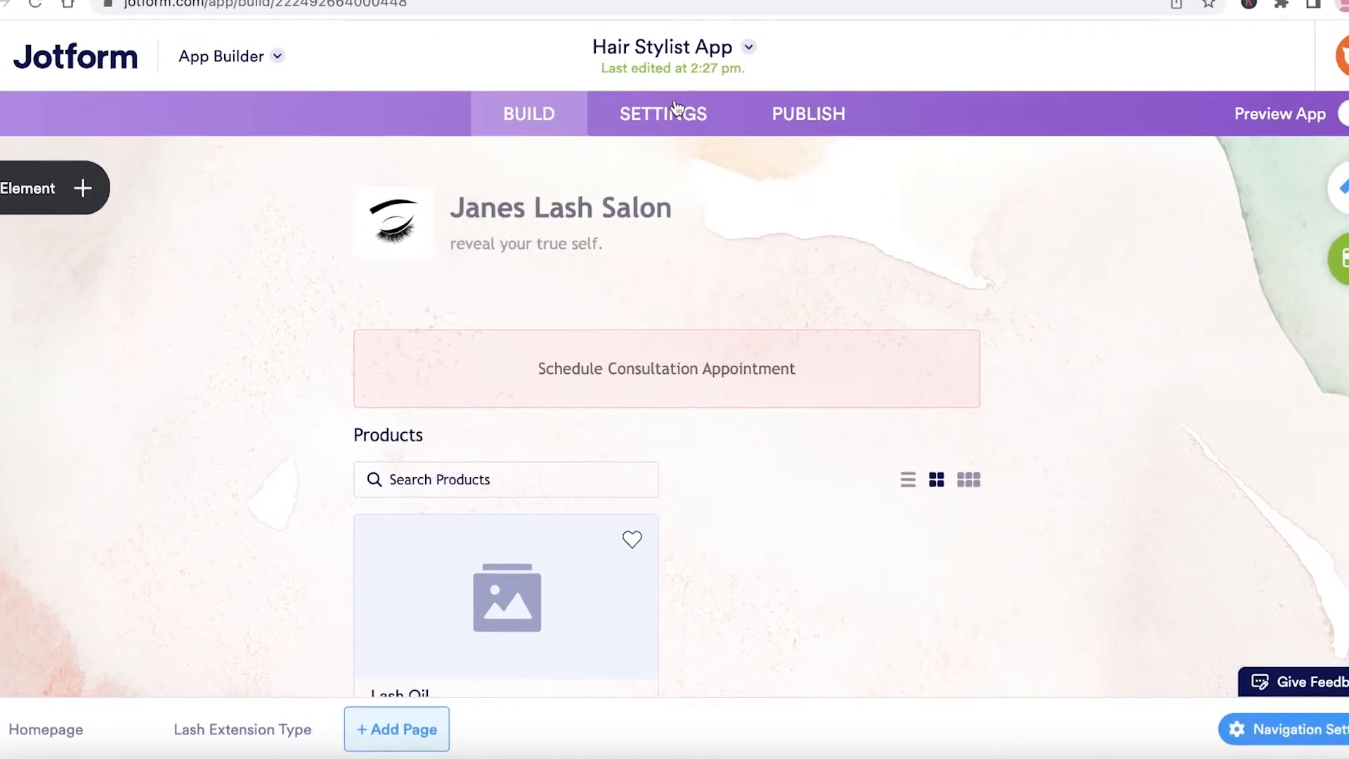
# Open the app's publishing options and sign up for Jotform with the first listed Google account
pyautogui.click(677, 107)
pyautogui.click(808, 114)
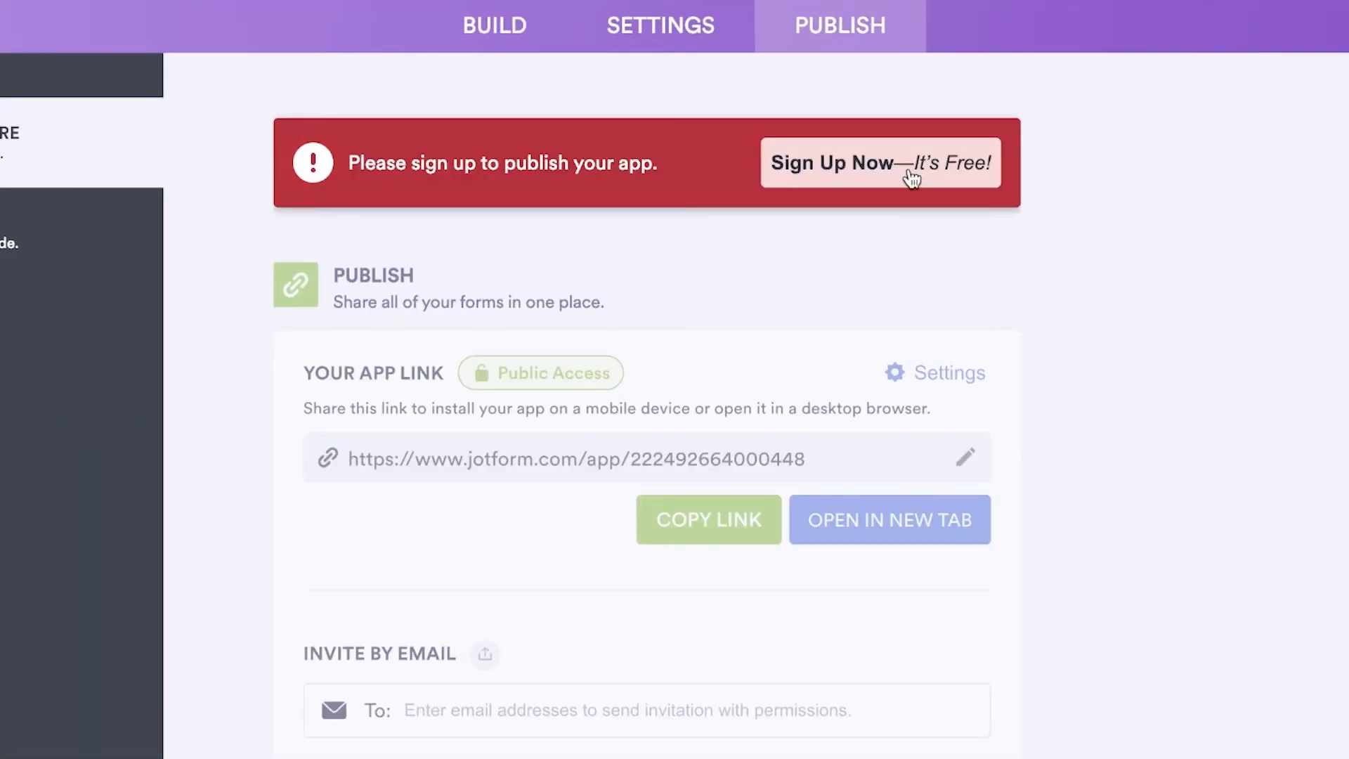
pyautogui.click(755, 176)
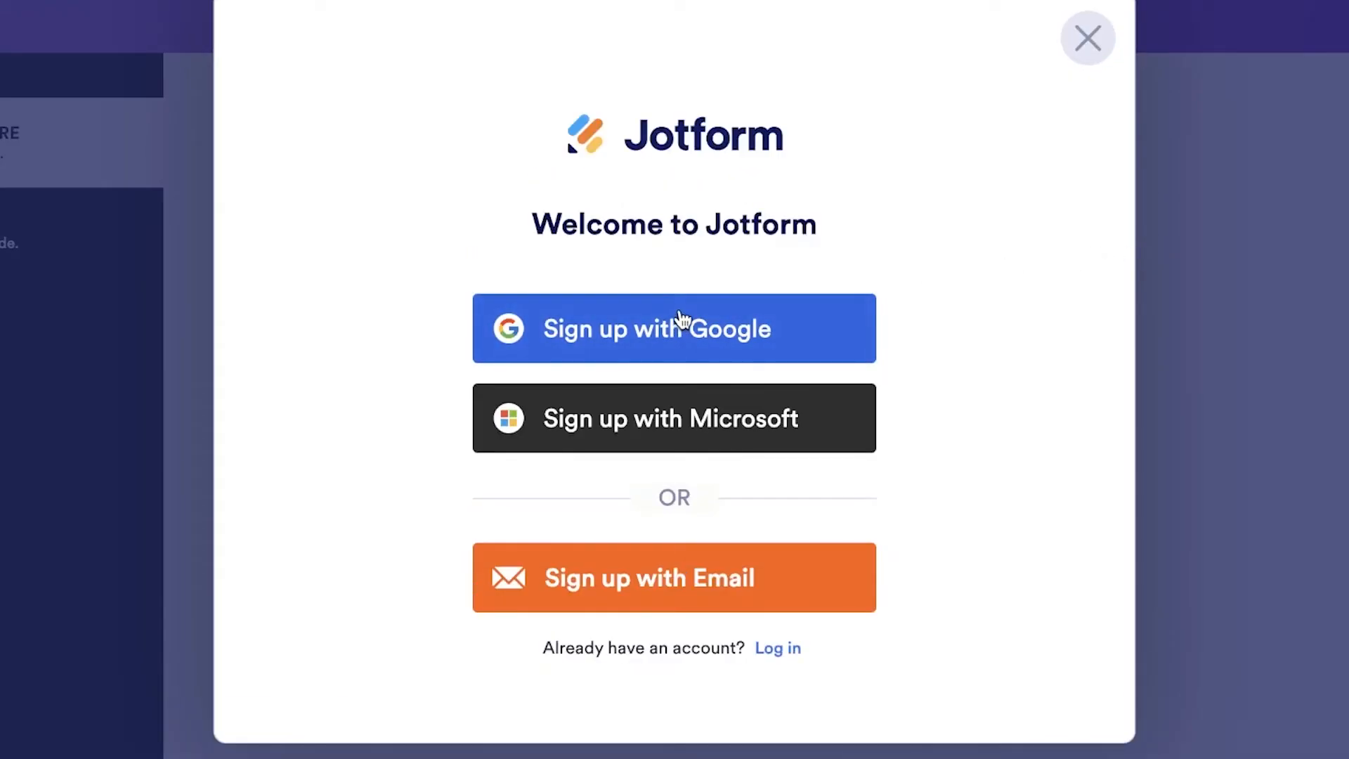
pyautogui.click(686, 319)
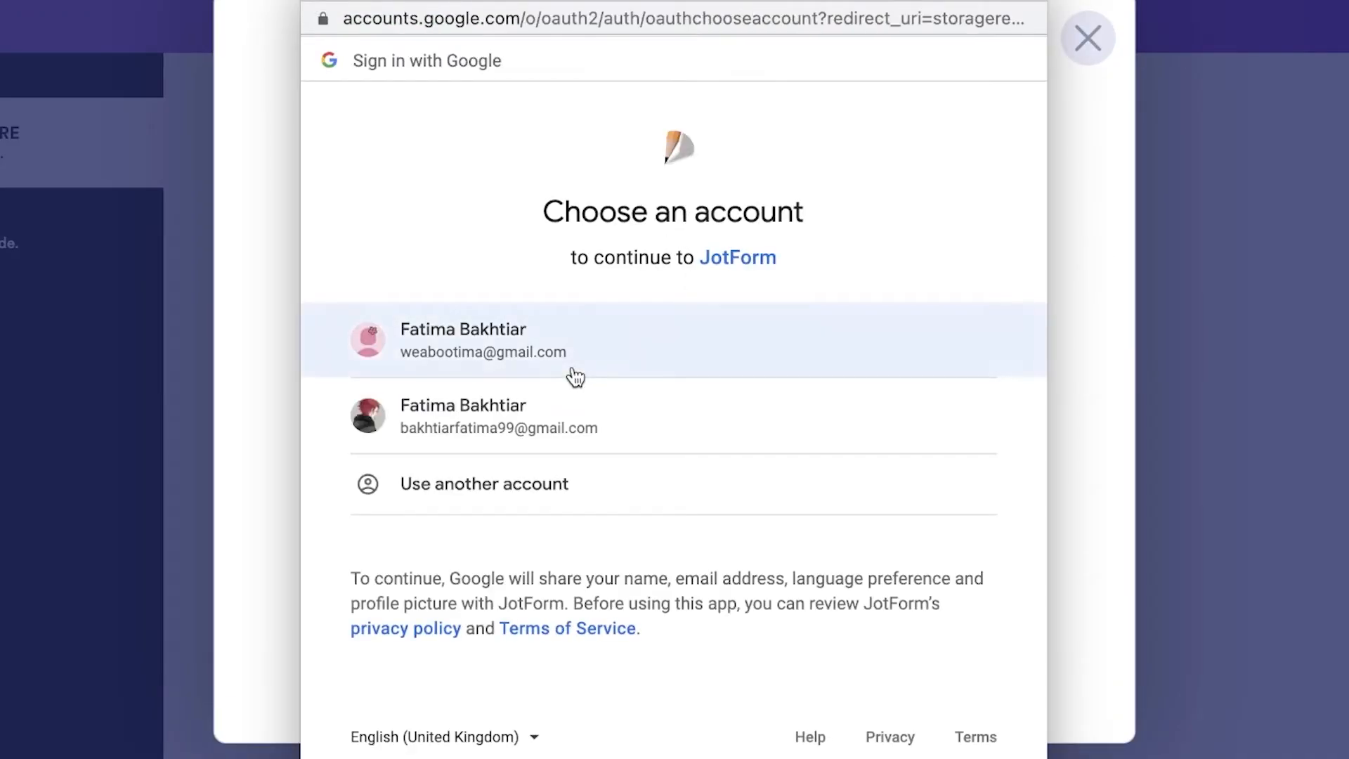
pyautogui.click(570, 369)
# Copy the public link of the app to the clipboard
pyautogui.moveTo(610, 0); pyautogui.dragTo(1263, 289)
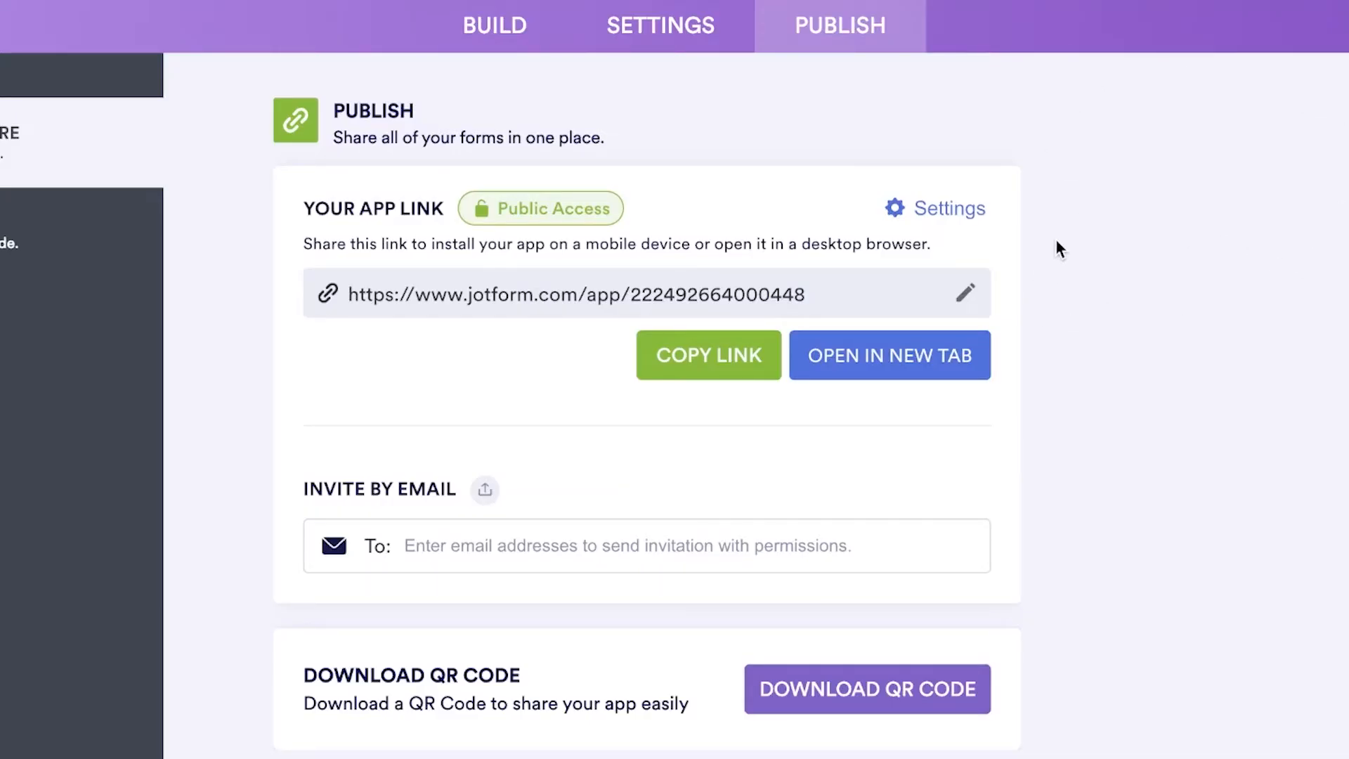
pyautogui.click(716, 360)
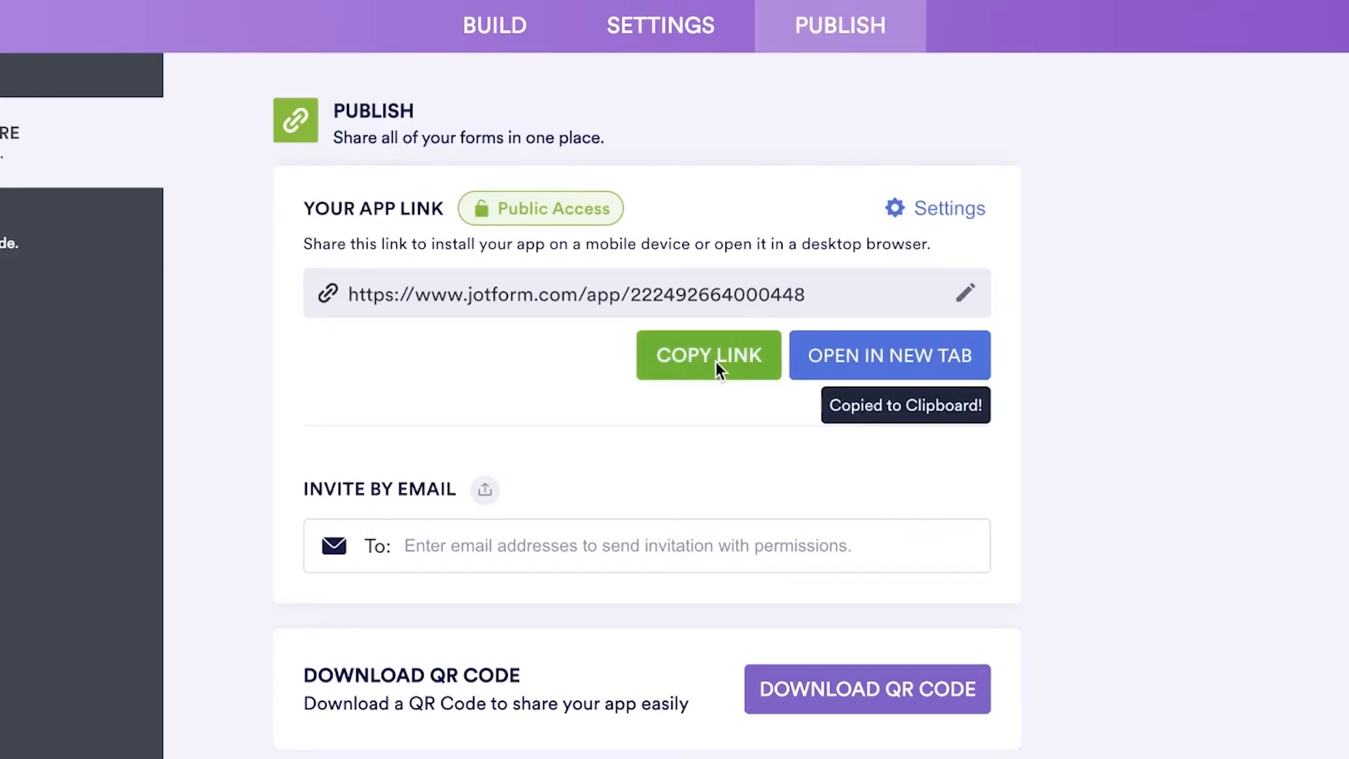